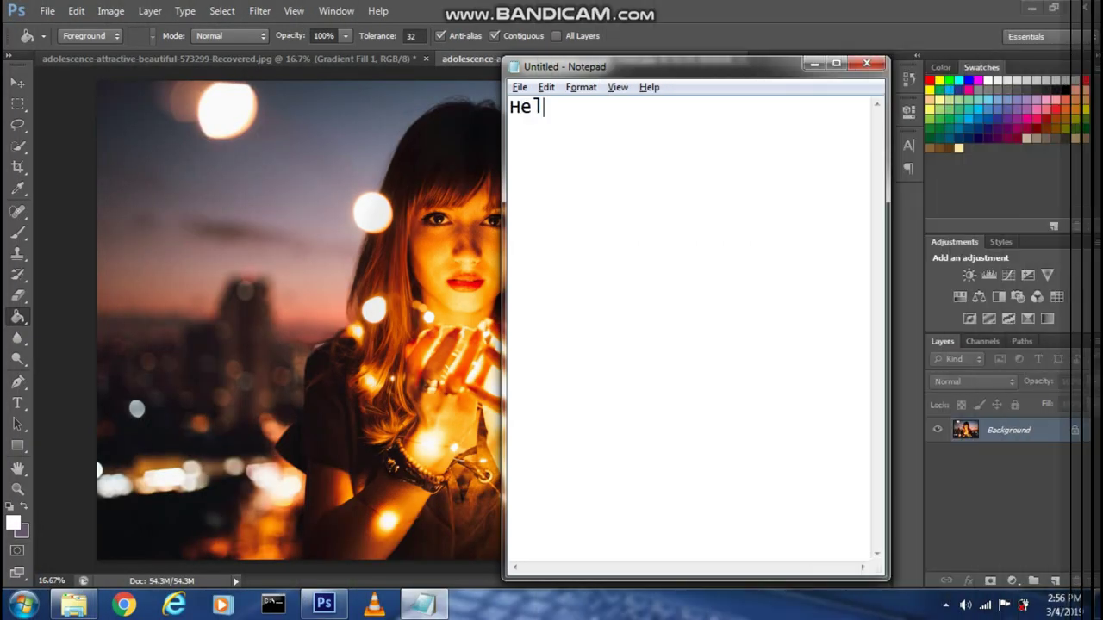
Replace the collage-effect intro in Notepad with a note about first copying the image with CTRL + J.
type("llo guys! I am")
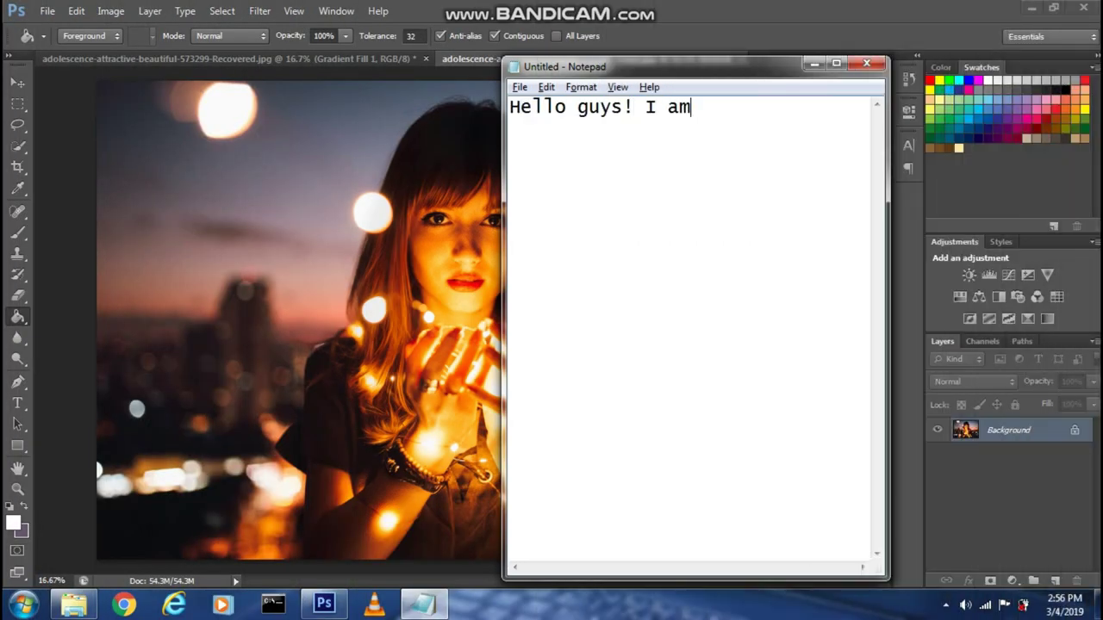
type(" Deep Shah andtoday ")
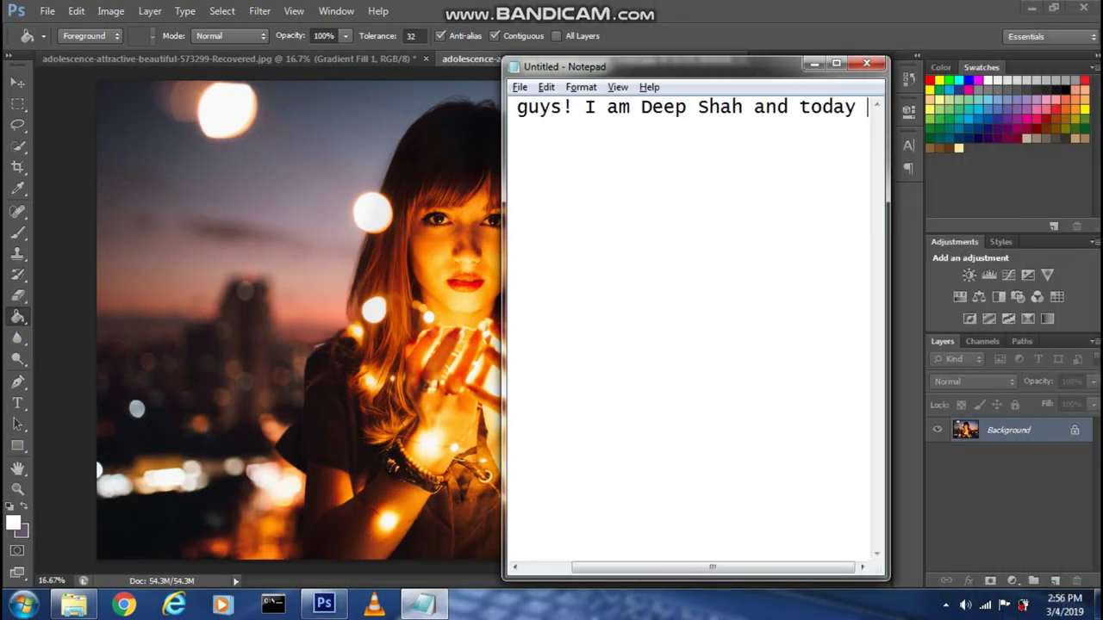
type("I am going to sho")
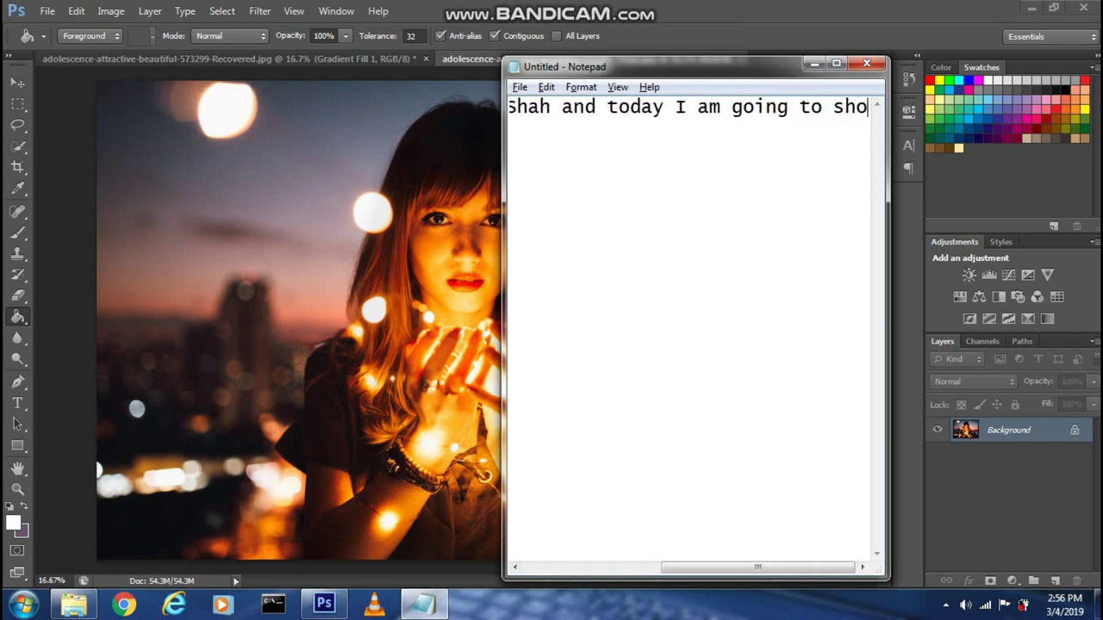
type("w you how to give c")
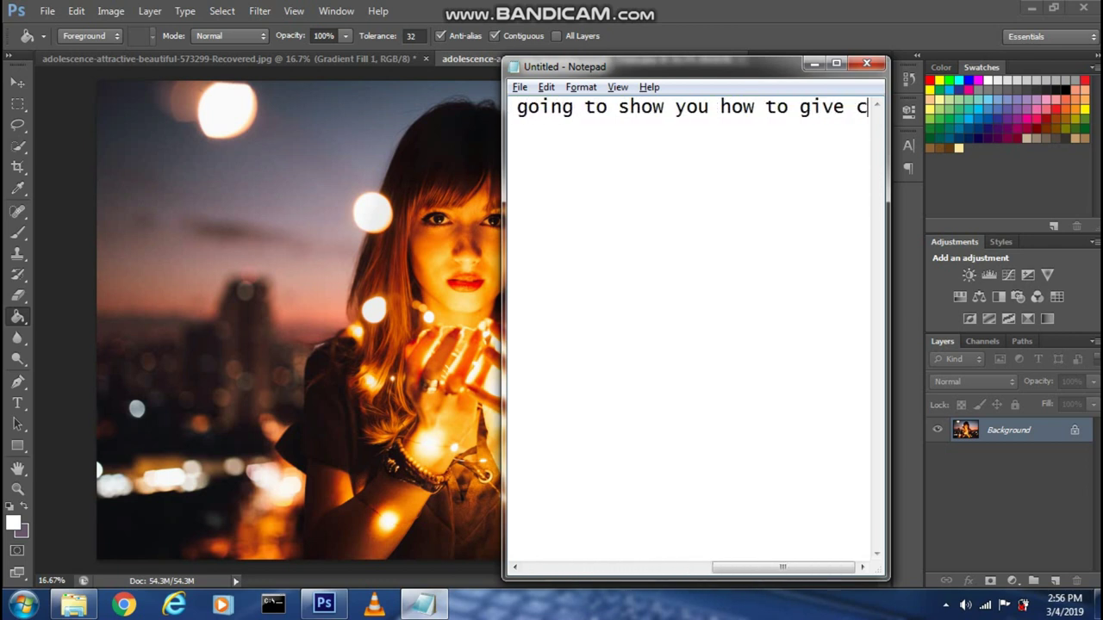
type("ollaeffect to a Photo in Photoshop!")
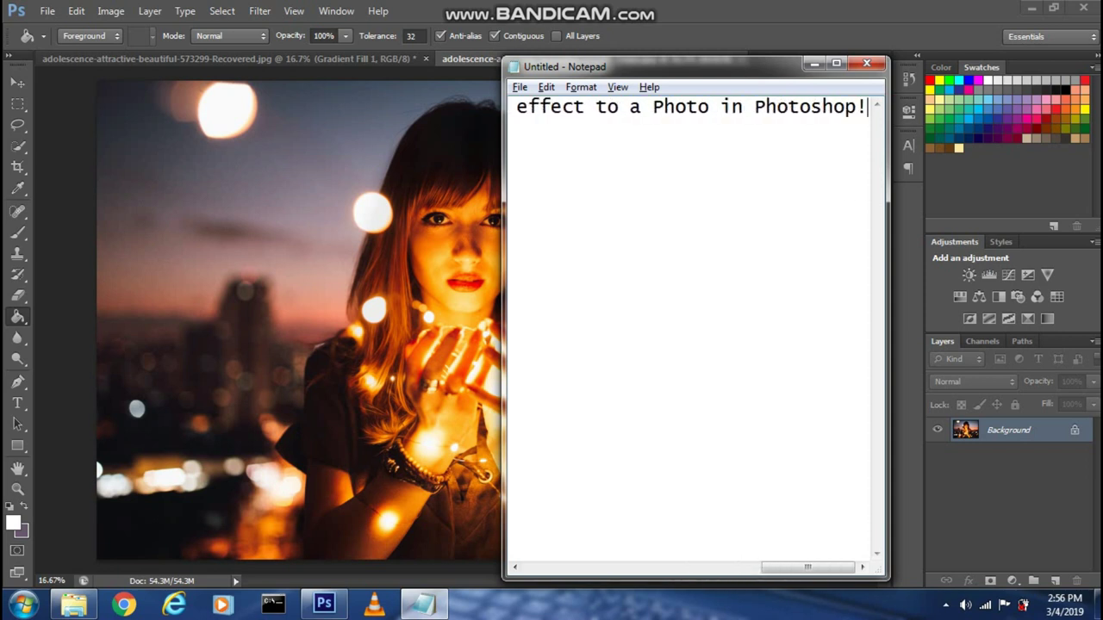
key("ctrl+a")
key("BackSpace")
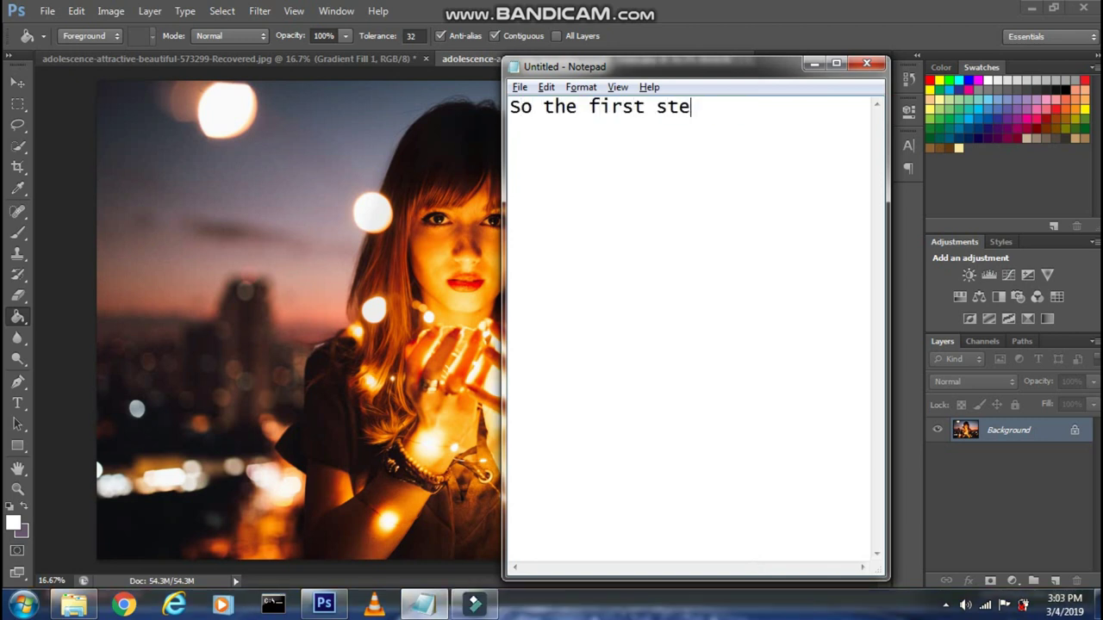
type("ate a")
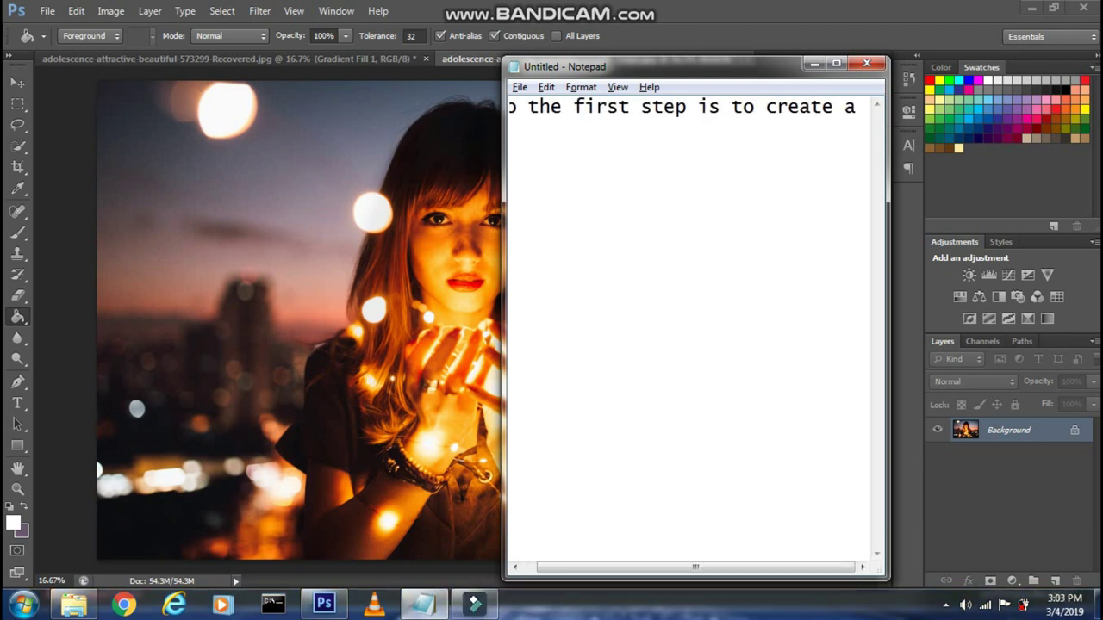
type(" copy of this image by")
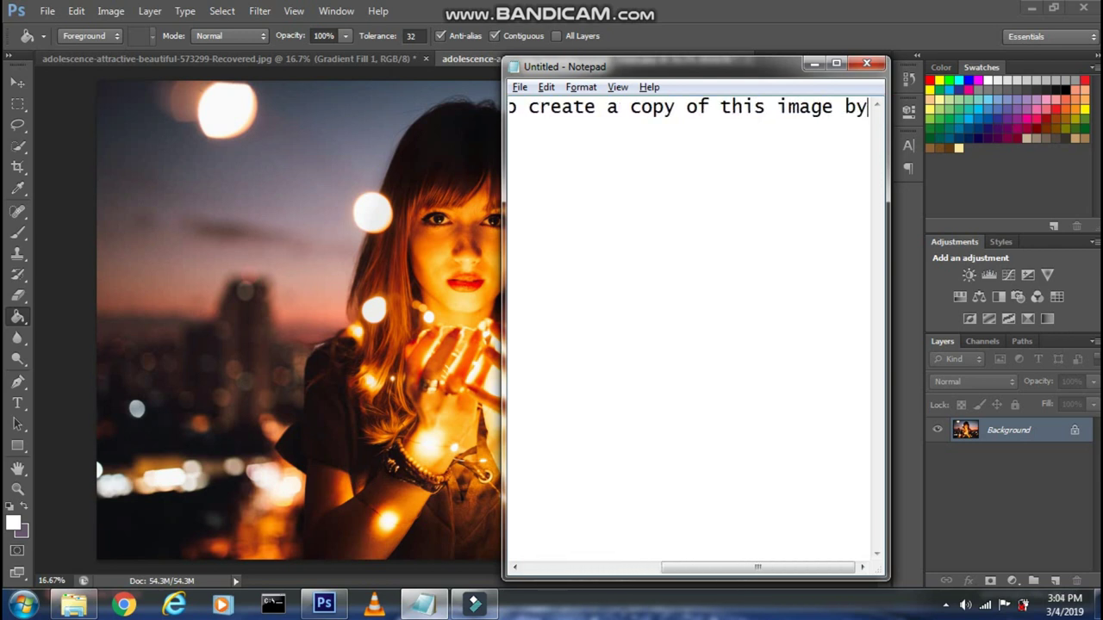
type(" CTRL +")
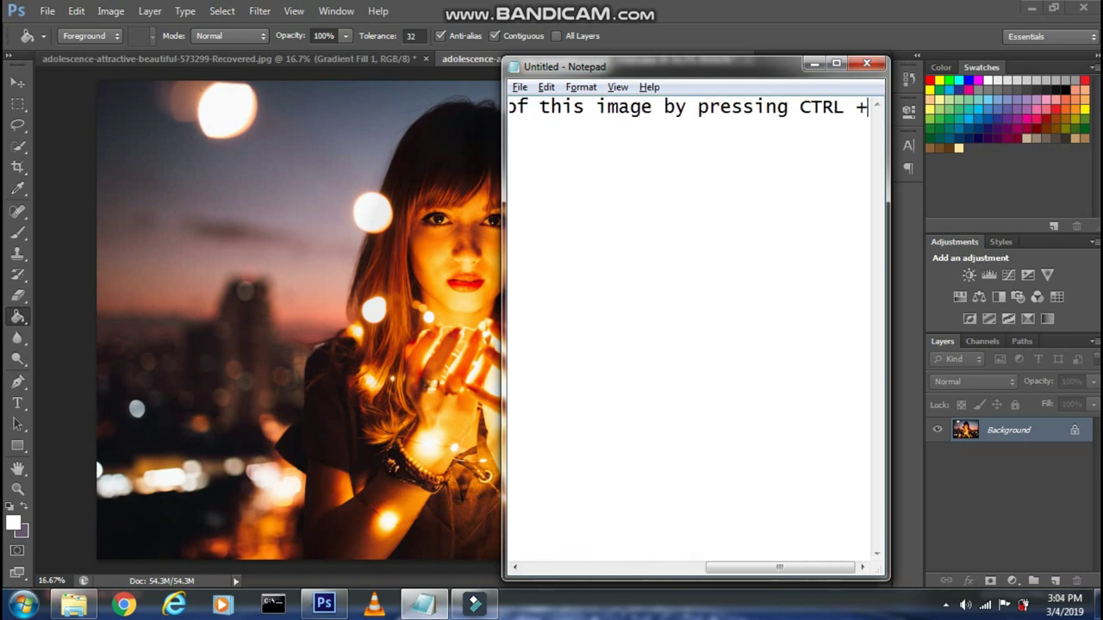
type(" J")
Duplicate the photo into Layer 1 with Ctrl+J and note the Create new layer step.
left_click(434, 239)
key("ctrl+j")
key("alt+Tab")
key("ctrl+a")
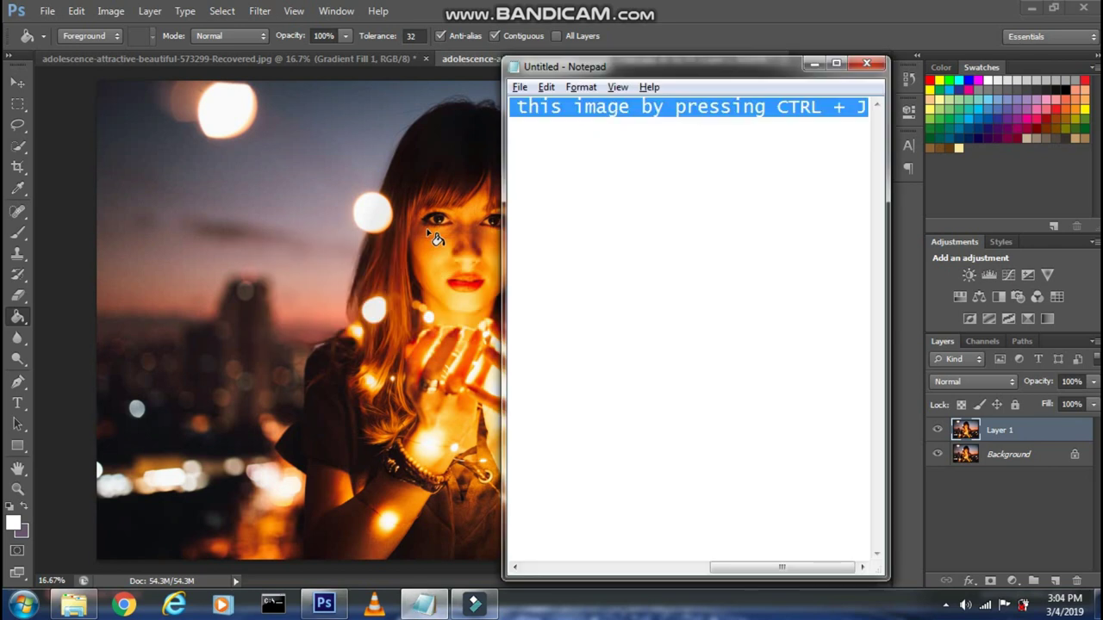
type("Then create a ne")
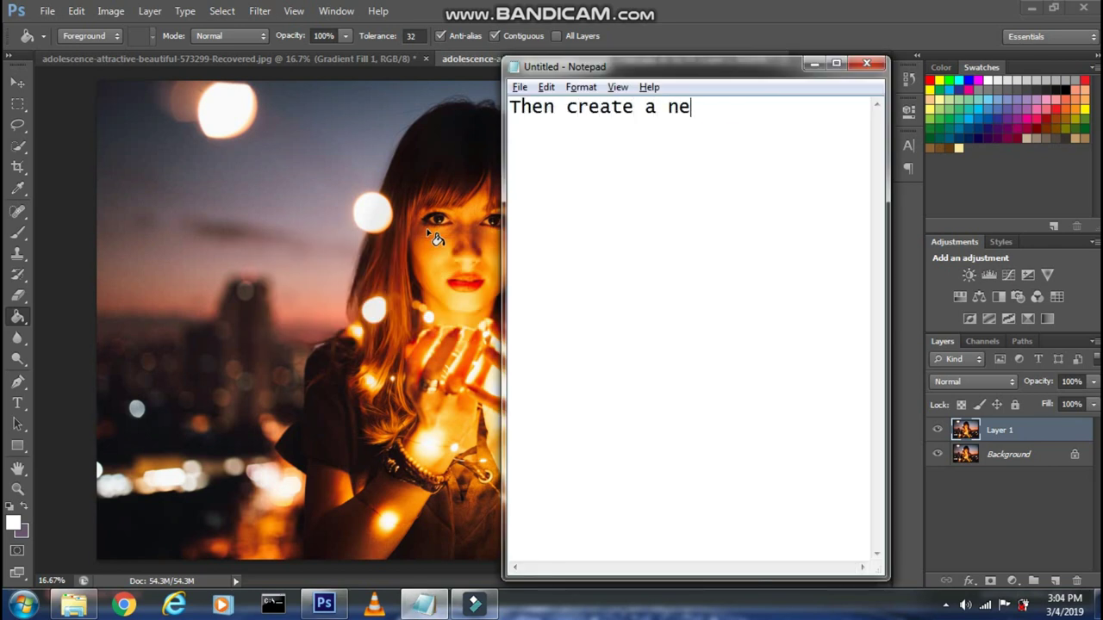
type("cking ")
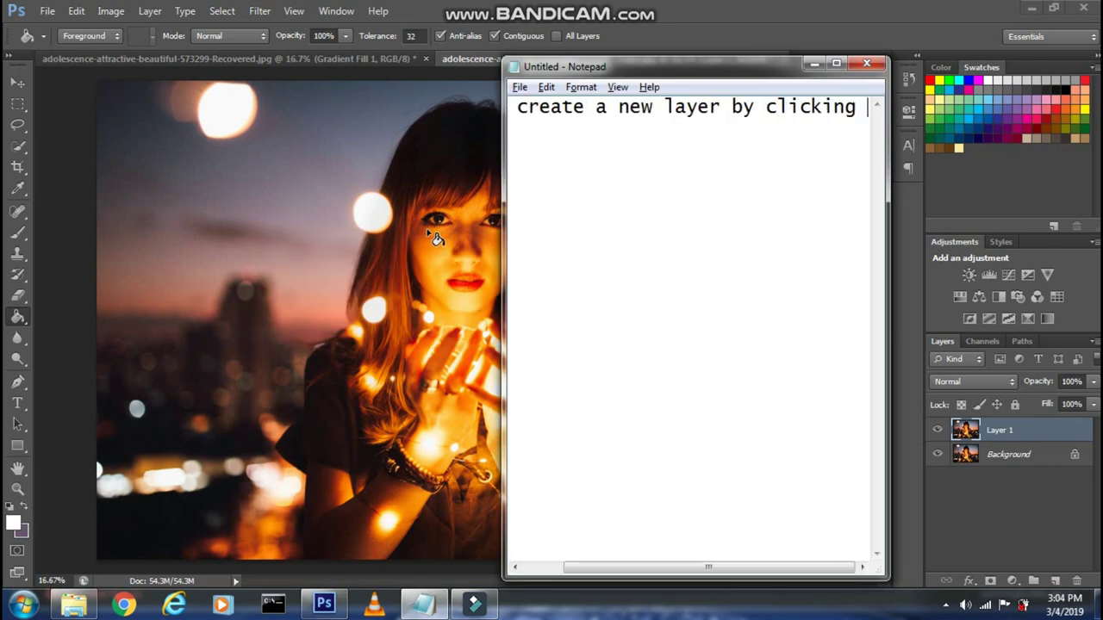
type("on Create ")
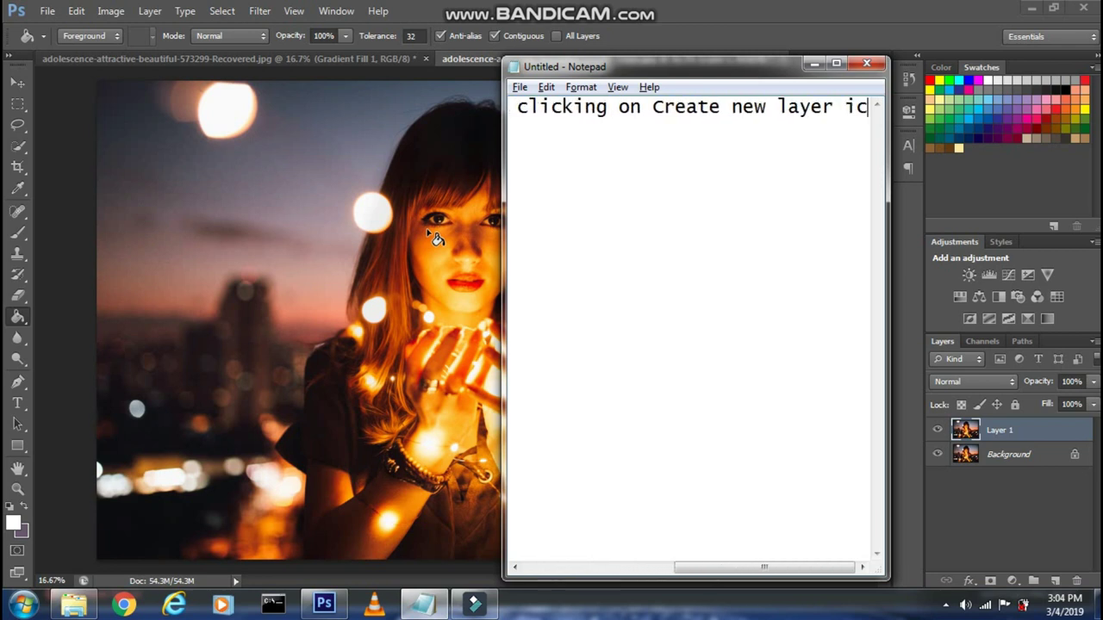
type("on")
Add an empty Layer 2 above Layer 1 and clear the note.
key("alt+Tab")
left_click(1054, 581)
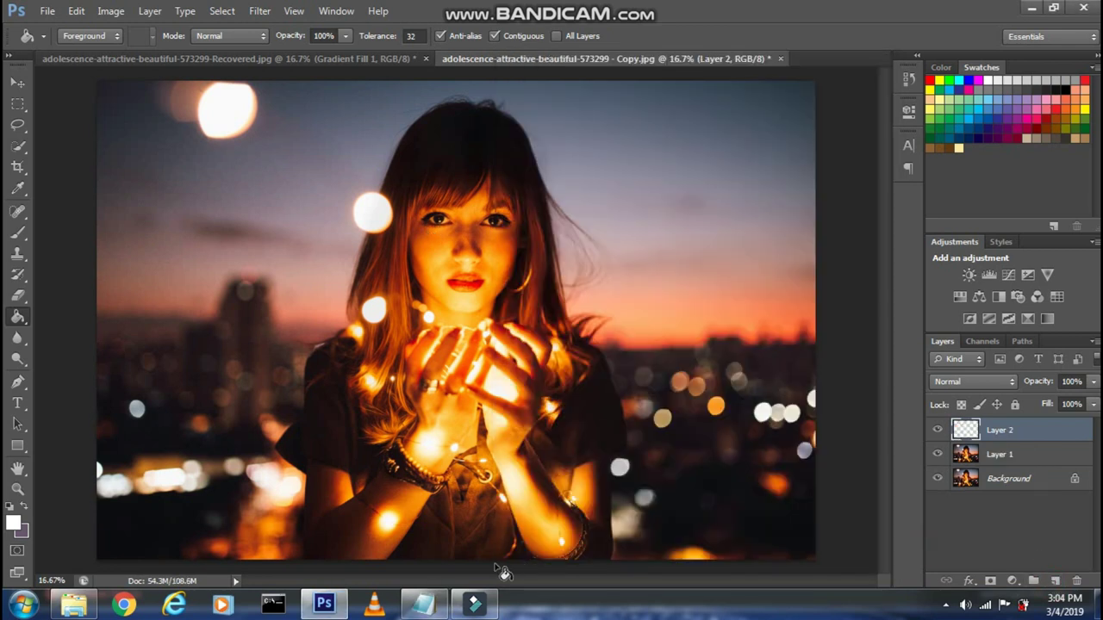
left_click(423, 604)
key("ctrl+a")
key("BackSpace")
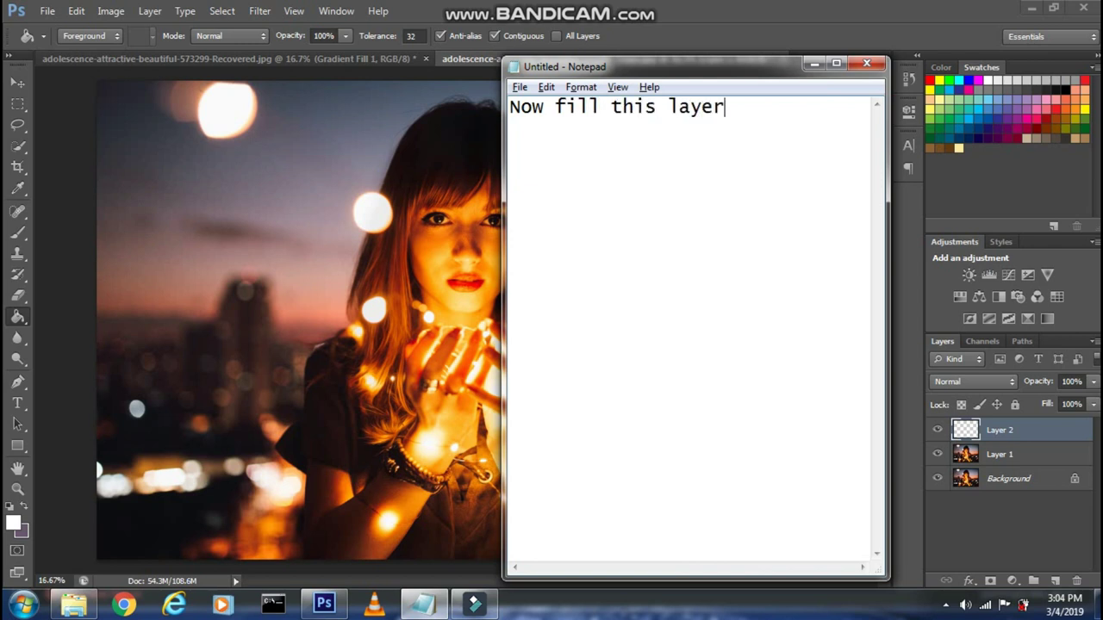
Note that the new layer is filled with white and a gradient layer is added above, then return to Photoshop.
type("color")
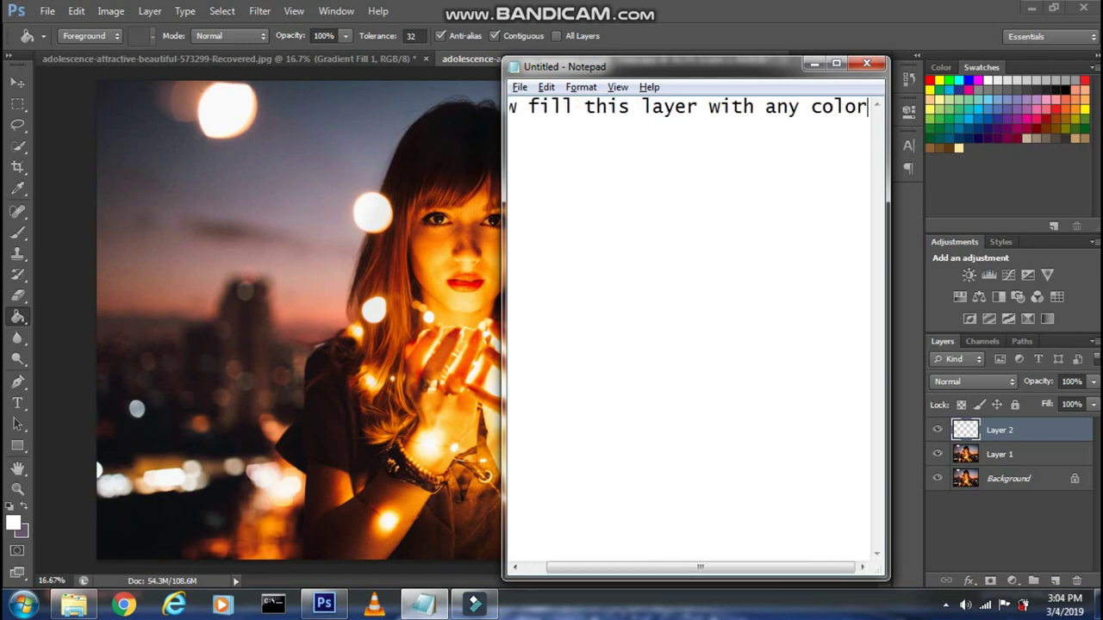
type(" of your colla")
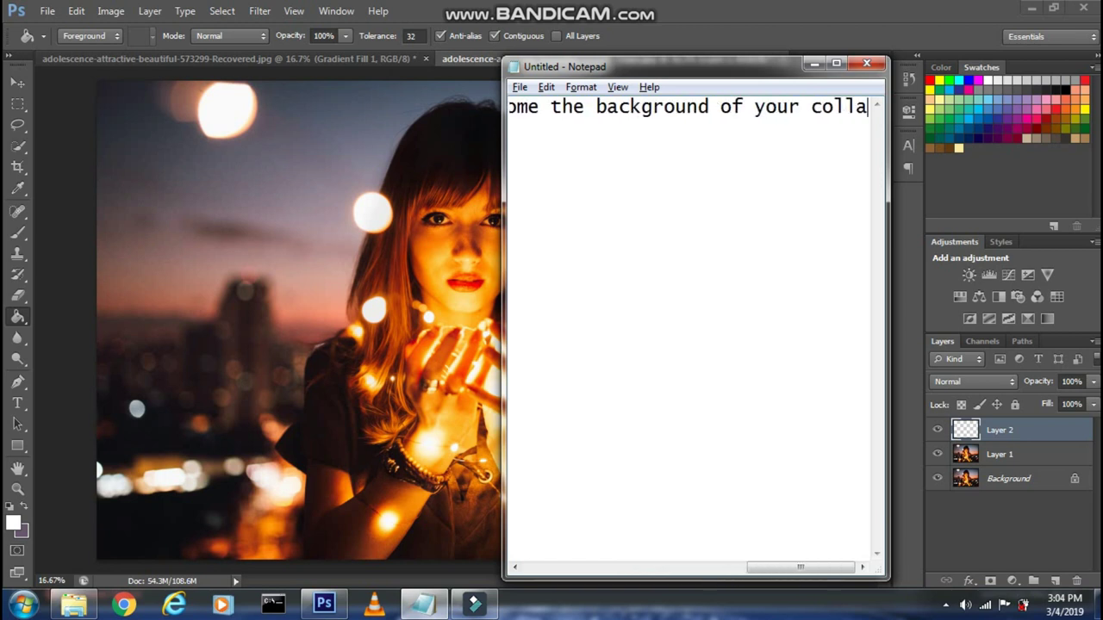
type("ge image")
key("ctrl+a")
key("BackSpace")
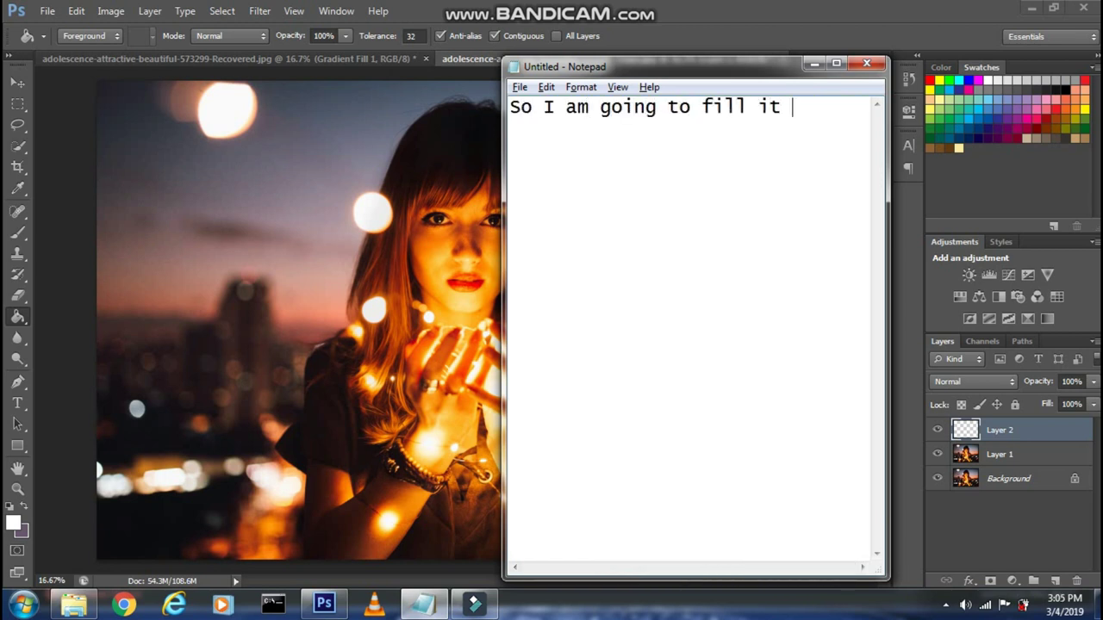
type("with white color ")
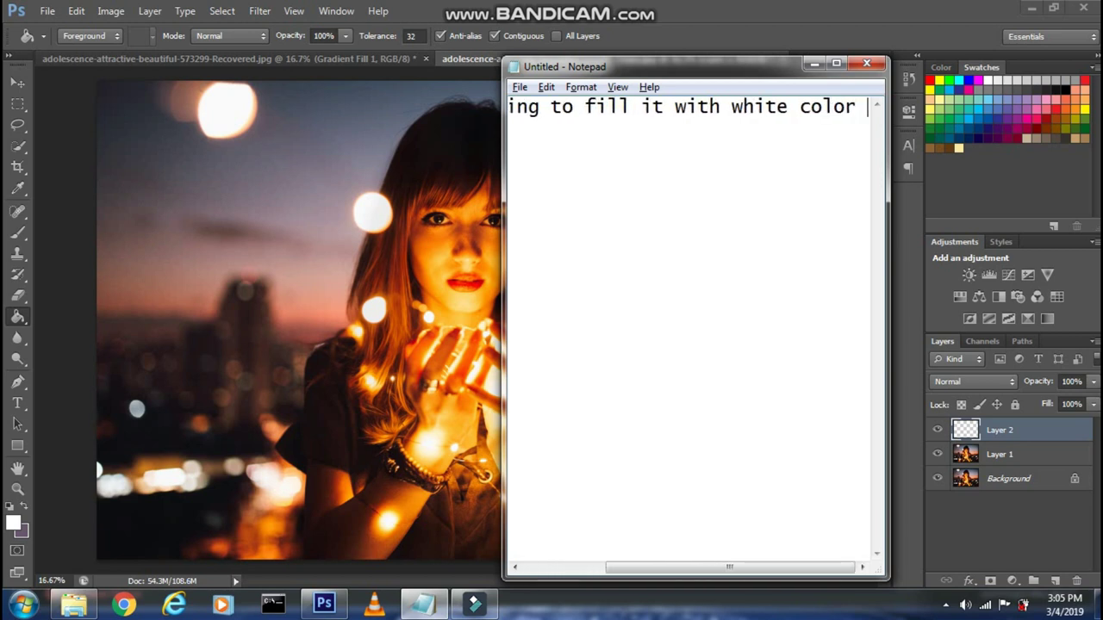
type("and then ")
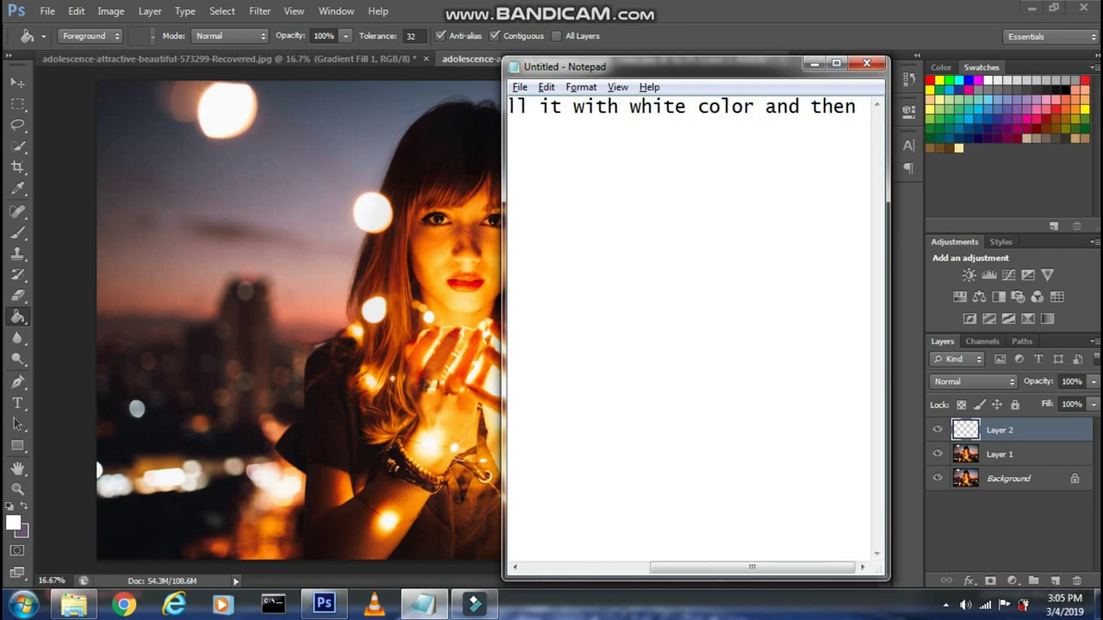
type("add a gradie")
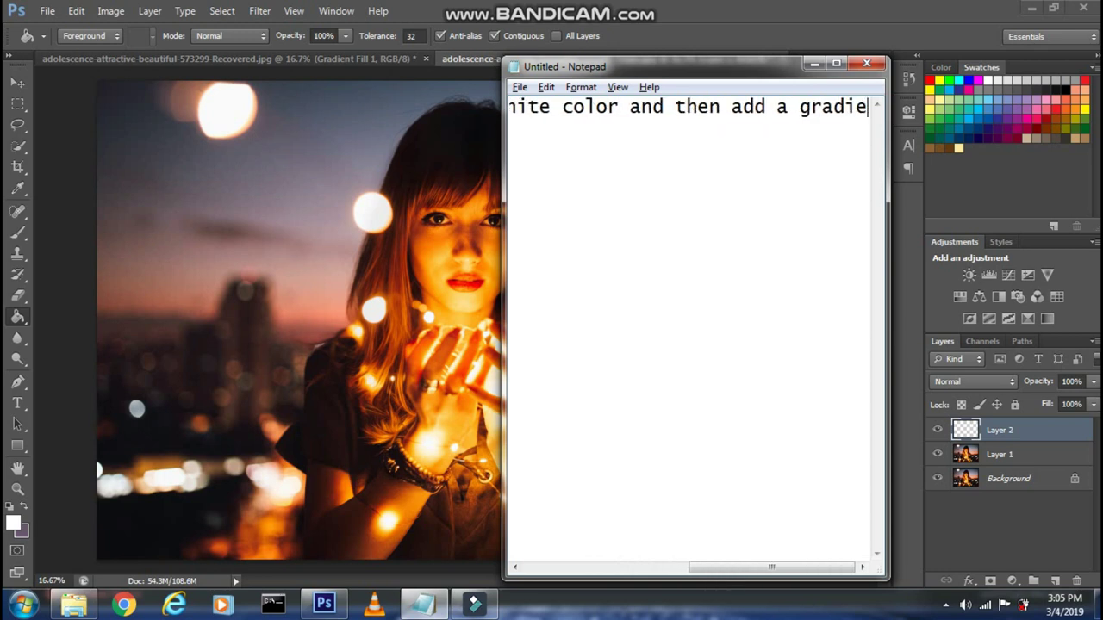
type("nt layer above that")
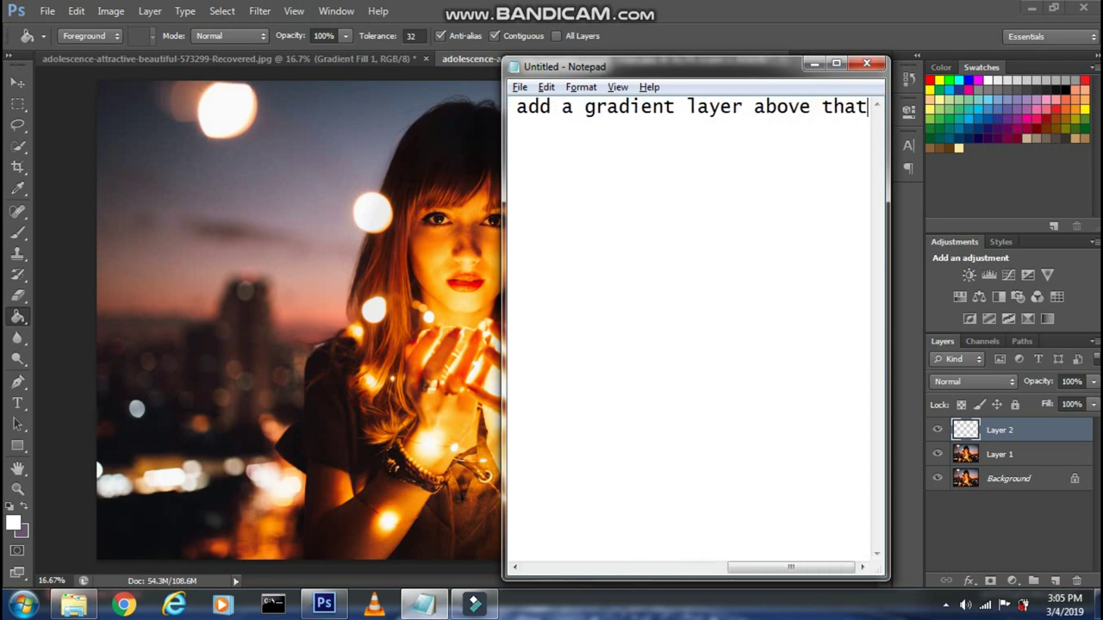
key("alt+Tab")
Fill Layer 2 with white using the Paint Bucket Tool, then open the fill/adjustment layer menu.
right_click(19, 319)
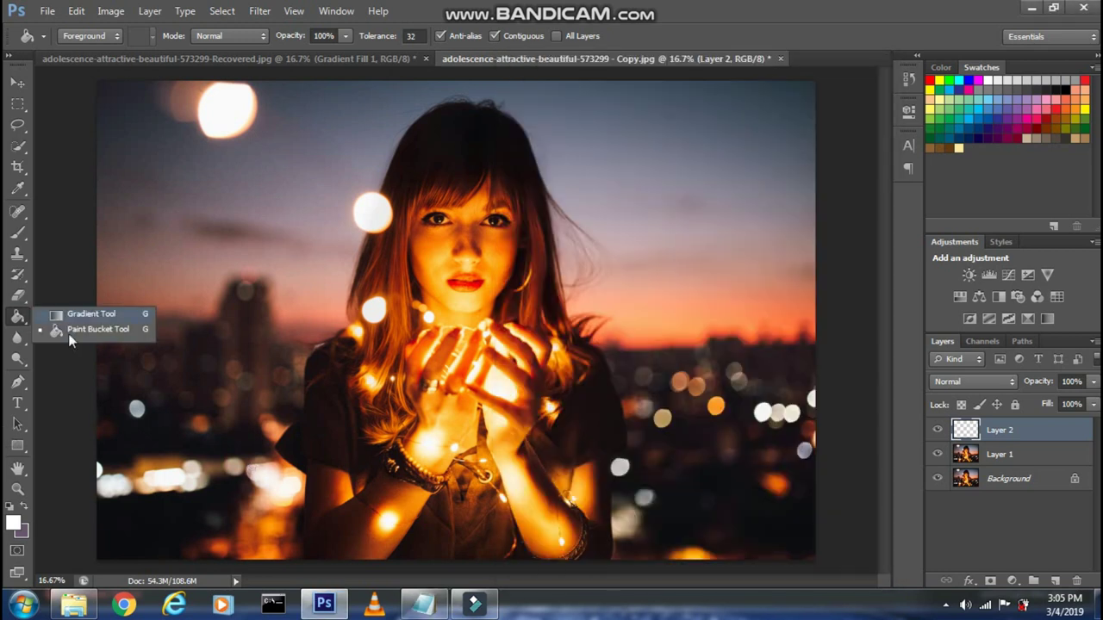
left_click(68, 330)
left_click(15, 523)
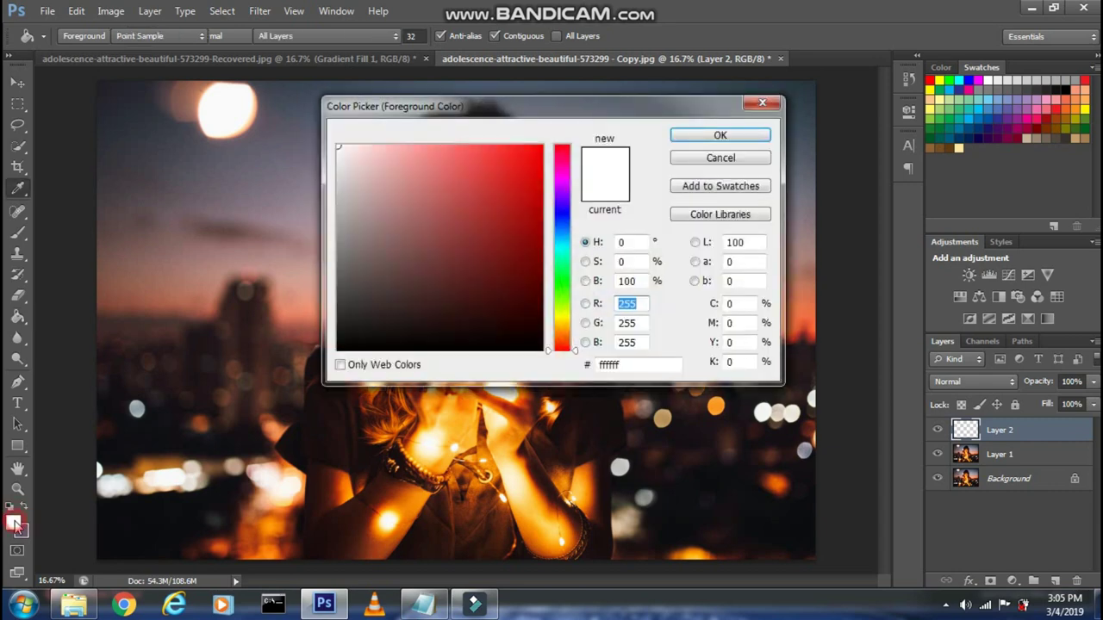
left_click(717, 138)
left_click(249, 316)
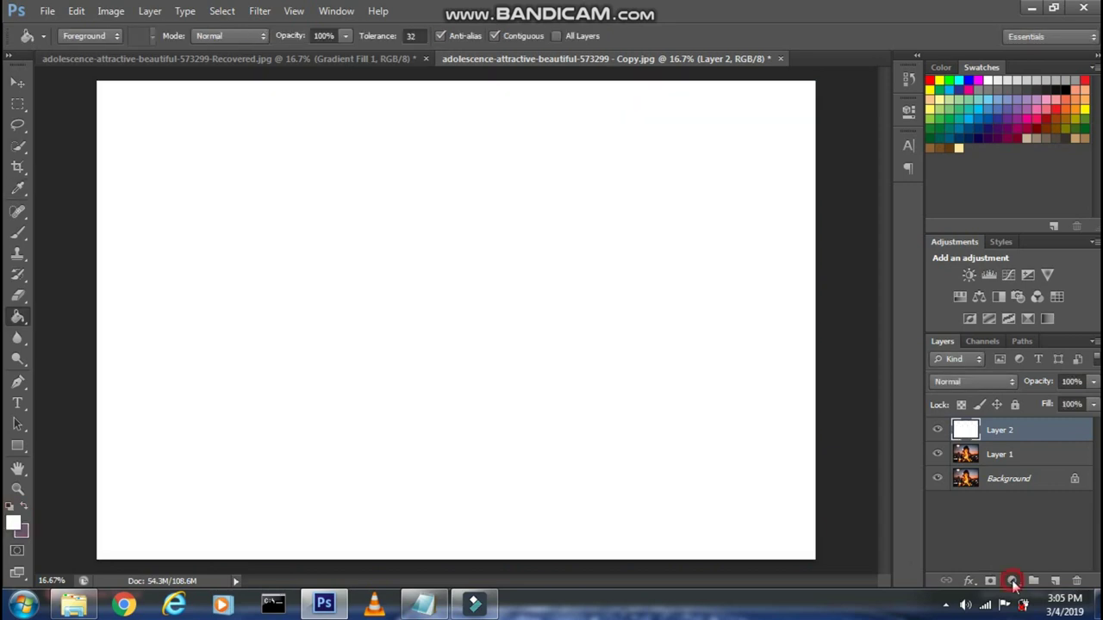
left_click(1010, 580)
Add a Gradient Fill layer using the violet-to-orange preset in Radial style.
left_click(974, 247)
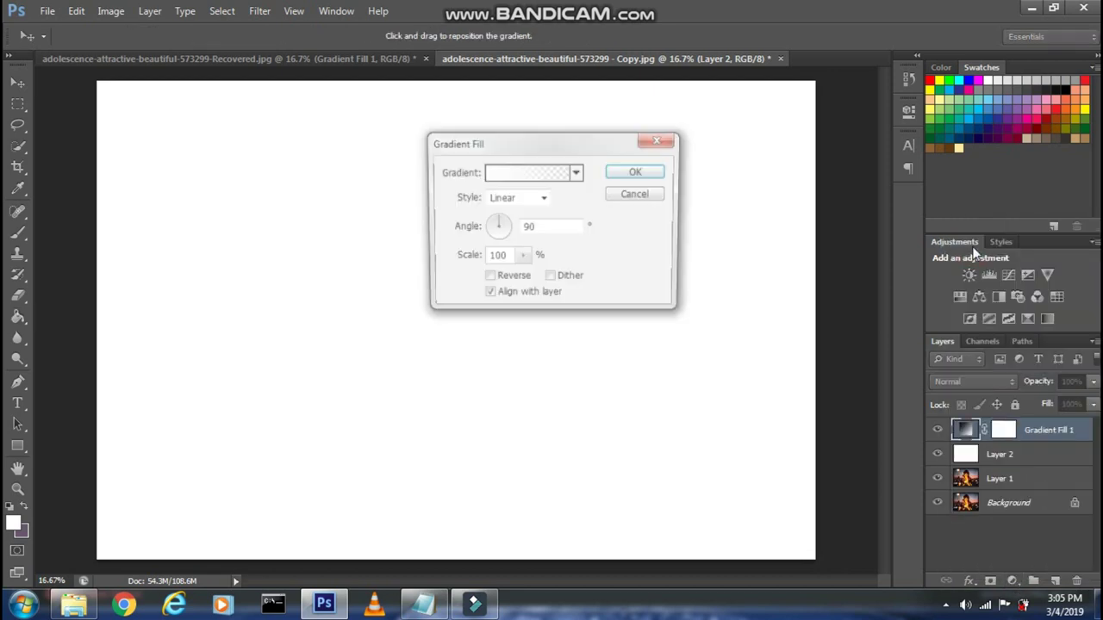
left_click(576, 173)
left_click(556, 212)
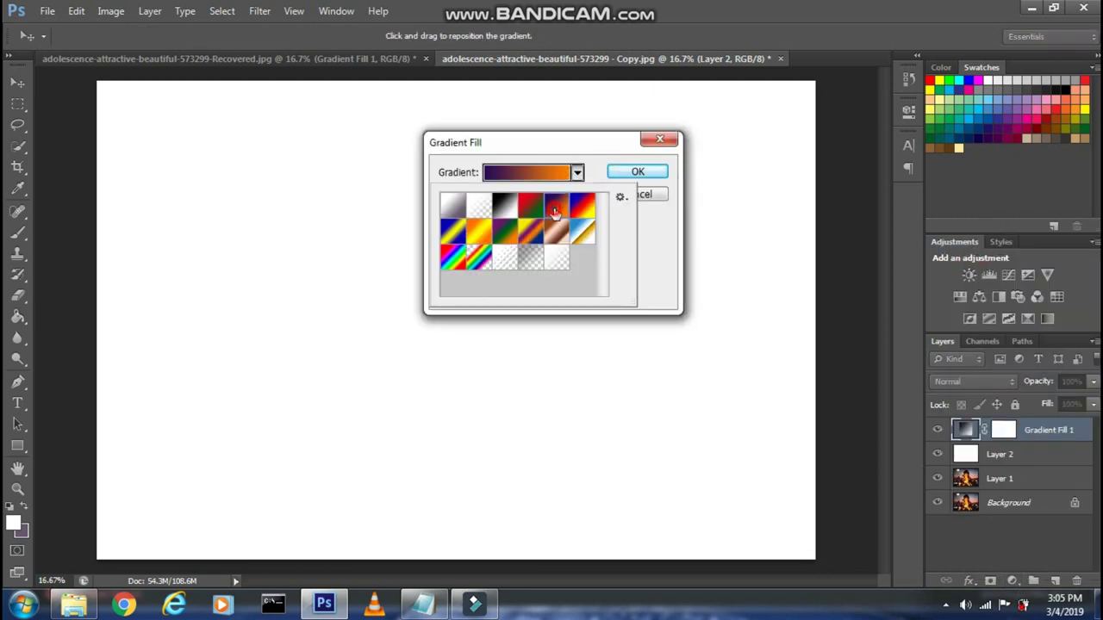
left_click(577, 172)
left_click(544, 198)
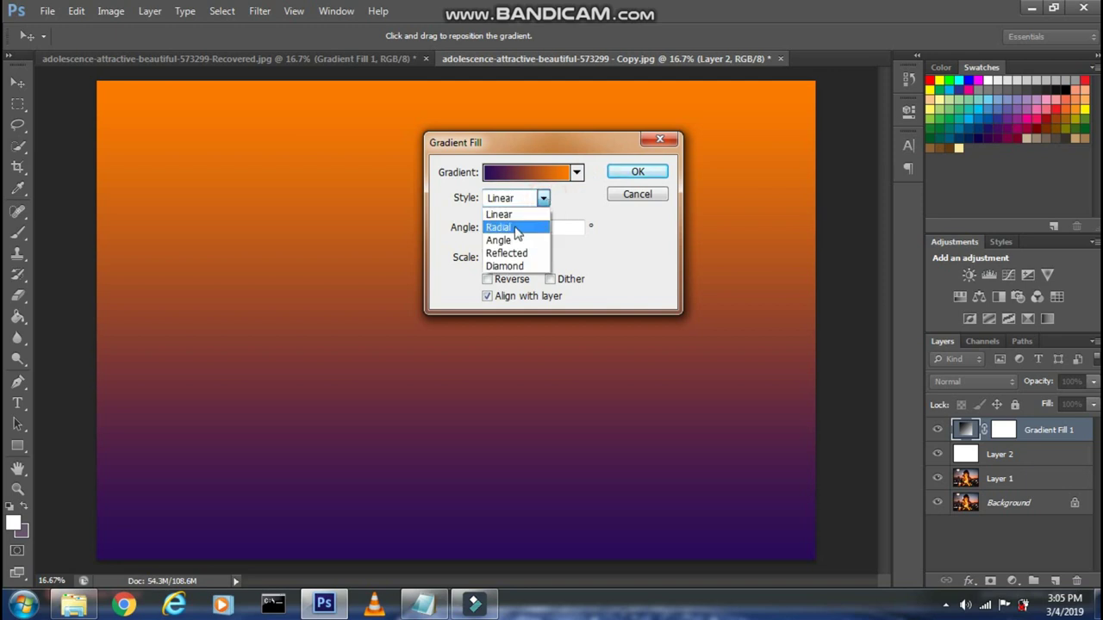
left_click(515, 227)
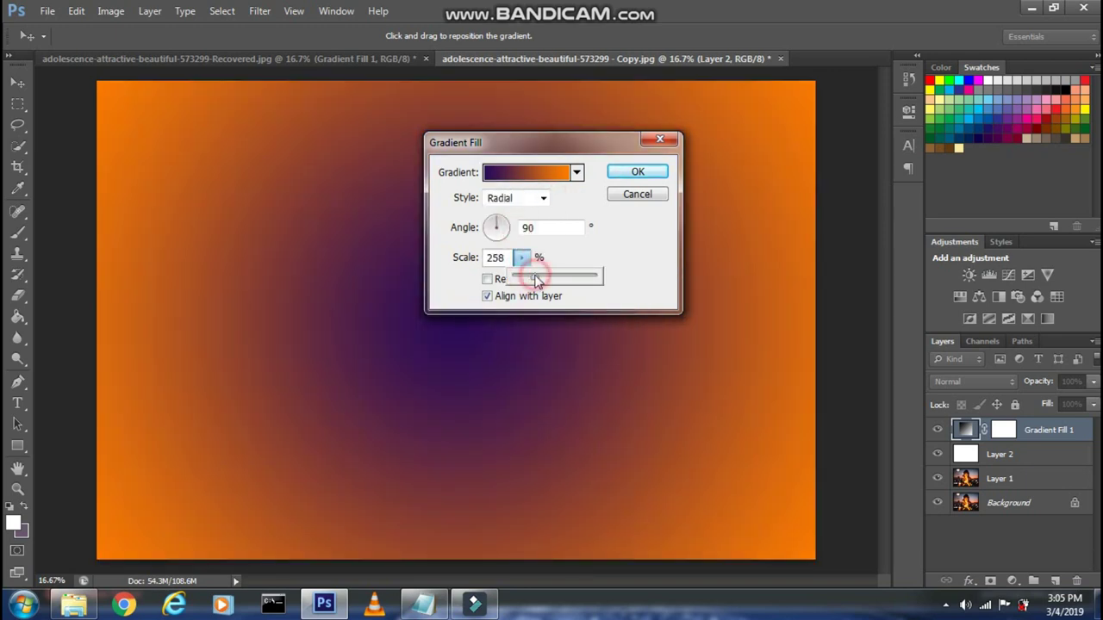
Set the gradient scale to 258% and reverse it, then lower the layer opacity to 59%.
left_click_drag(520, 264, 534, 281)
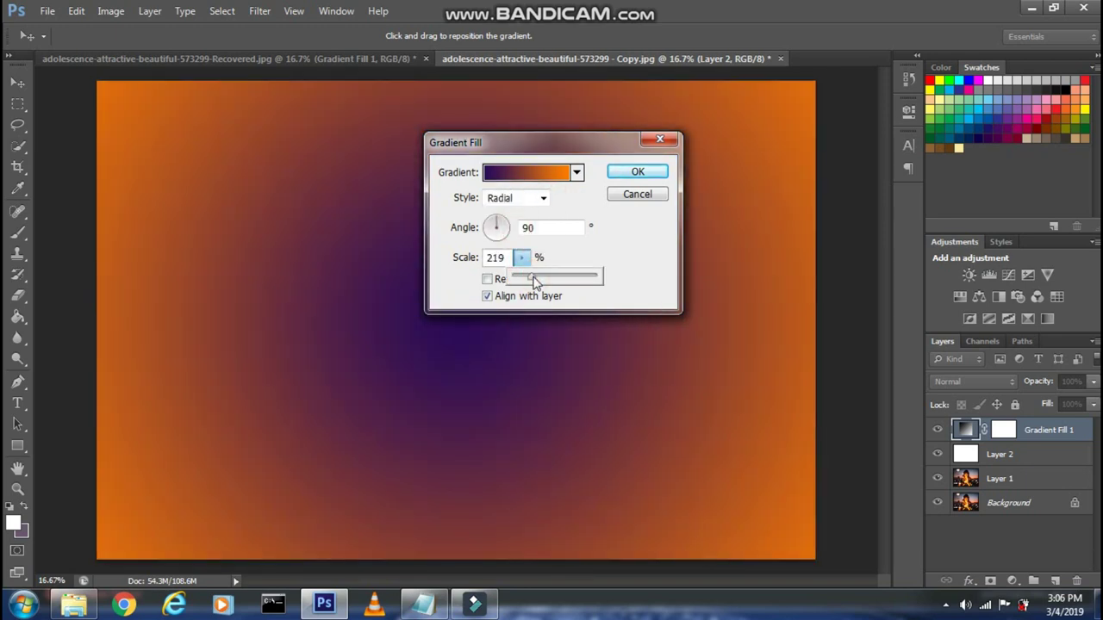
left_click(487, 280)
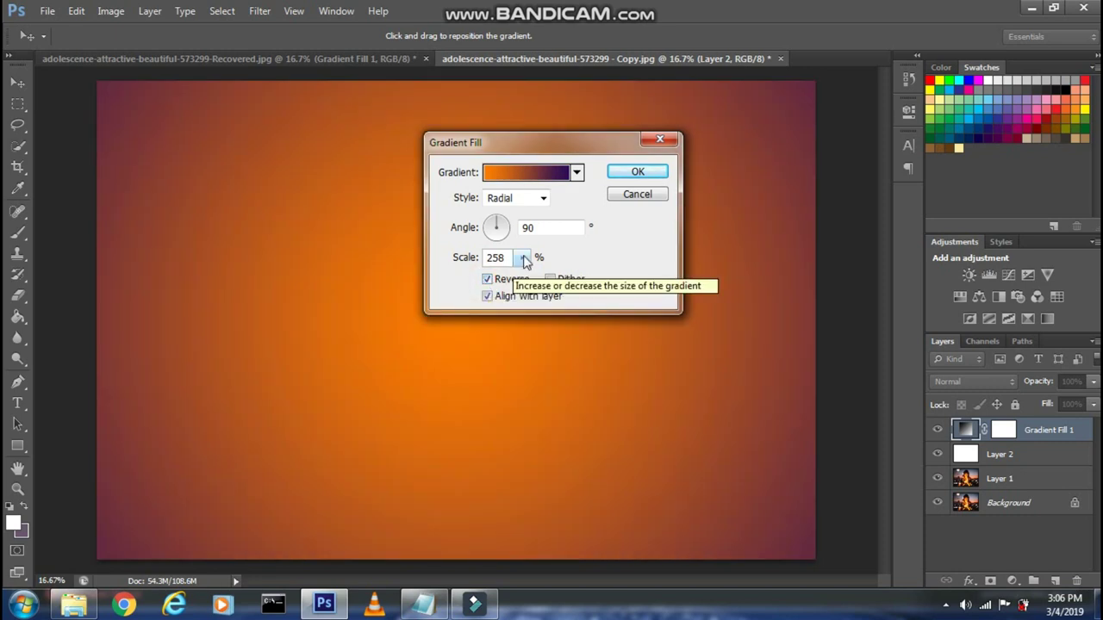
left_click(635, 173)
left_click(1093, 383)
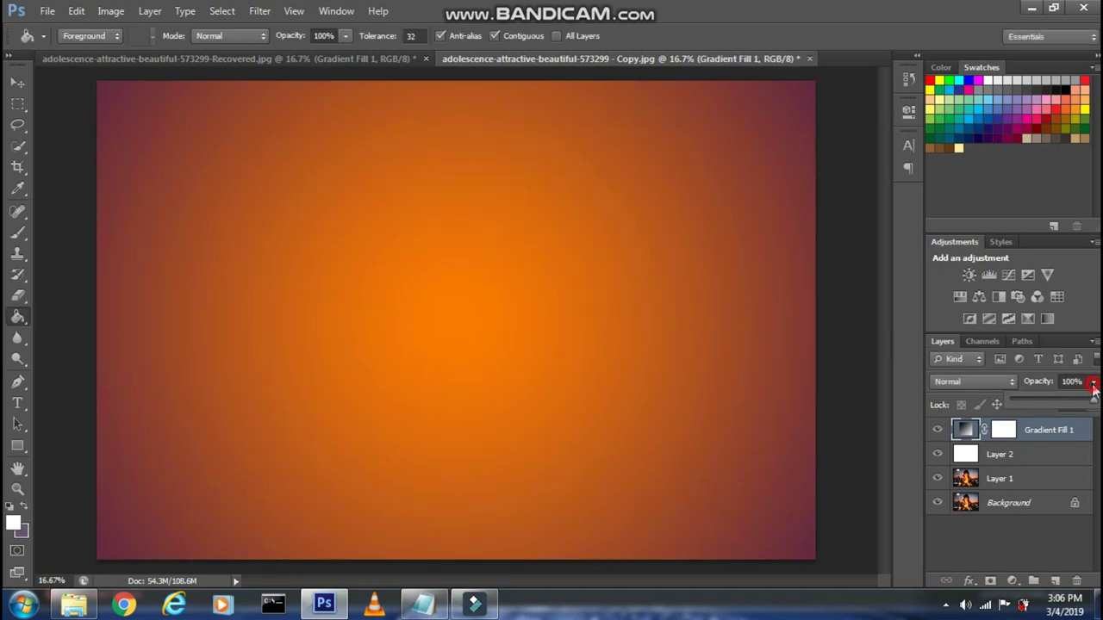
left_click_drag(1072, 405, 1066, 404)
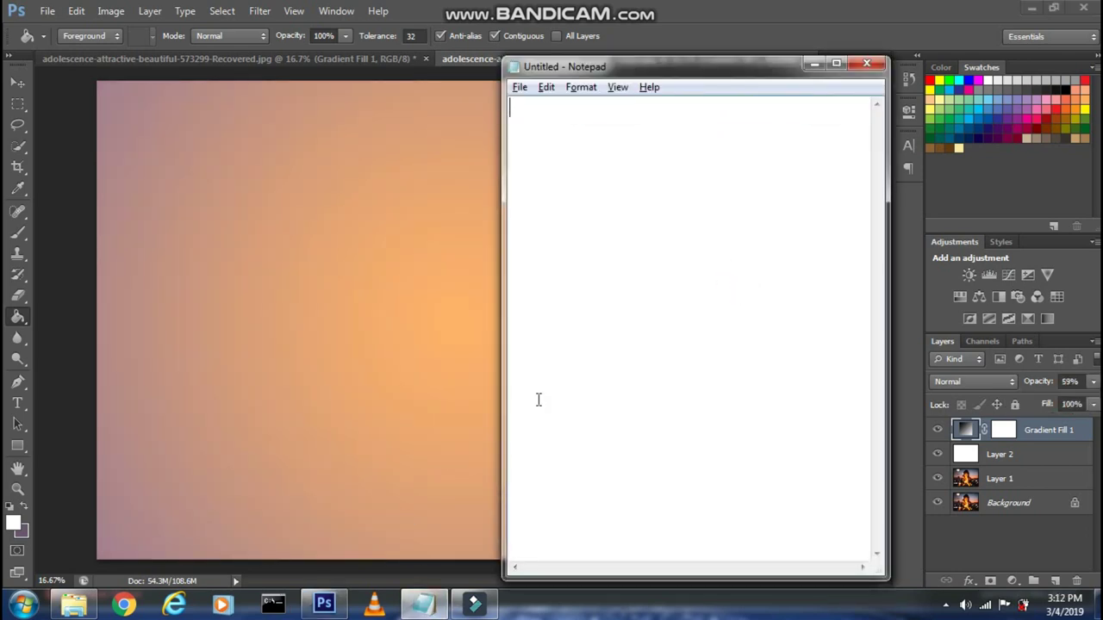
Move Layer 1 above Gradient Fill 1 to the top of the stack, noting the step.
type("You c")
type("an choose any")
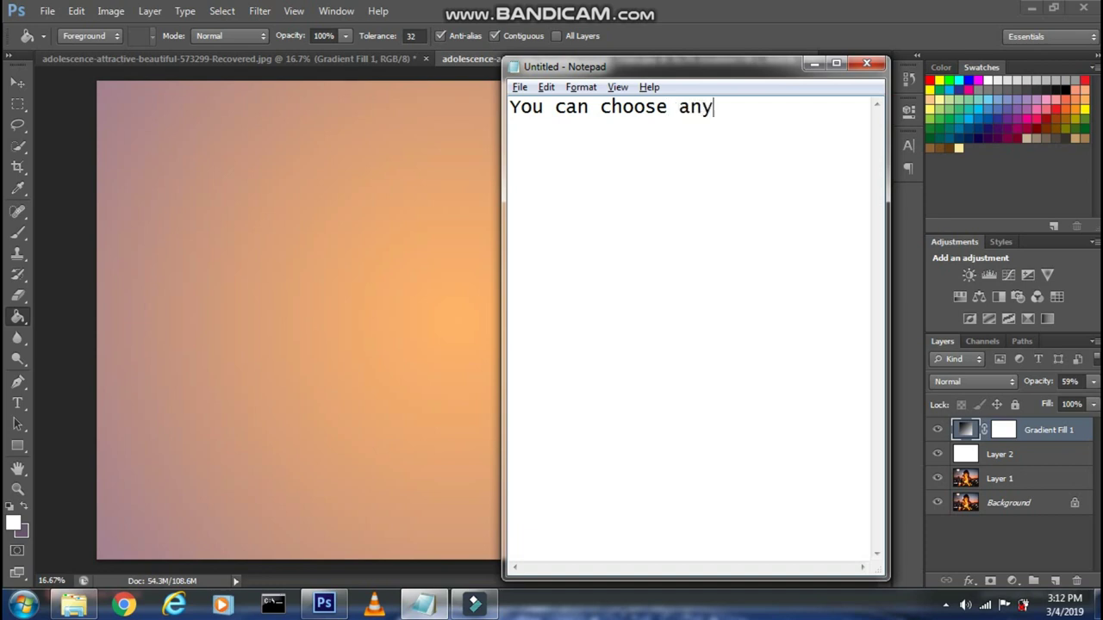
type(" background for")
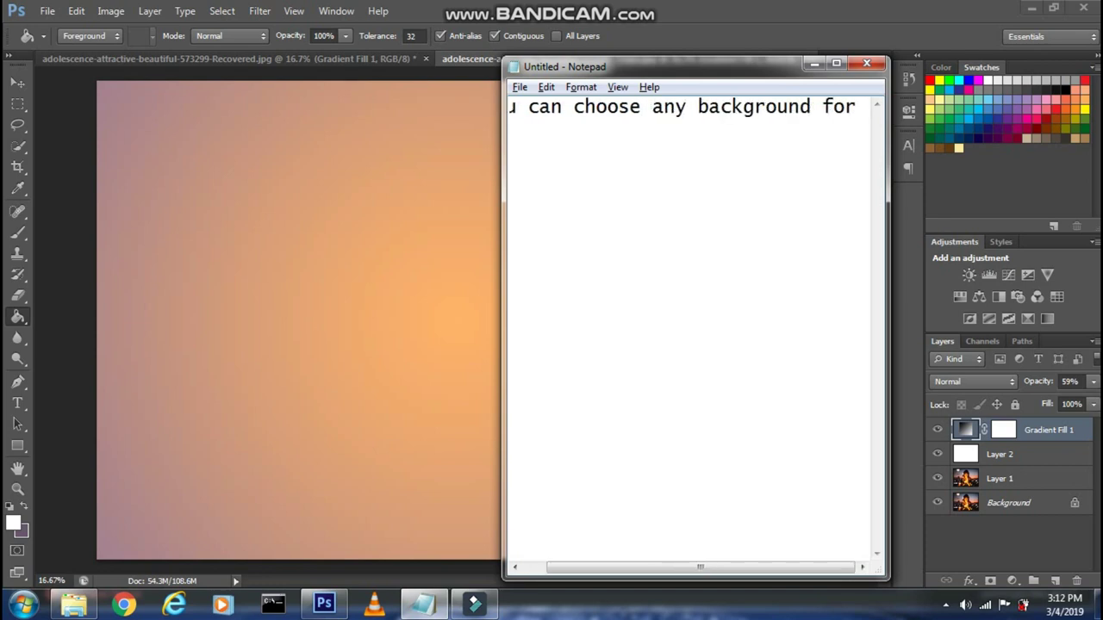
type(" your image")
key("ctrl+a")
type("N")
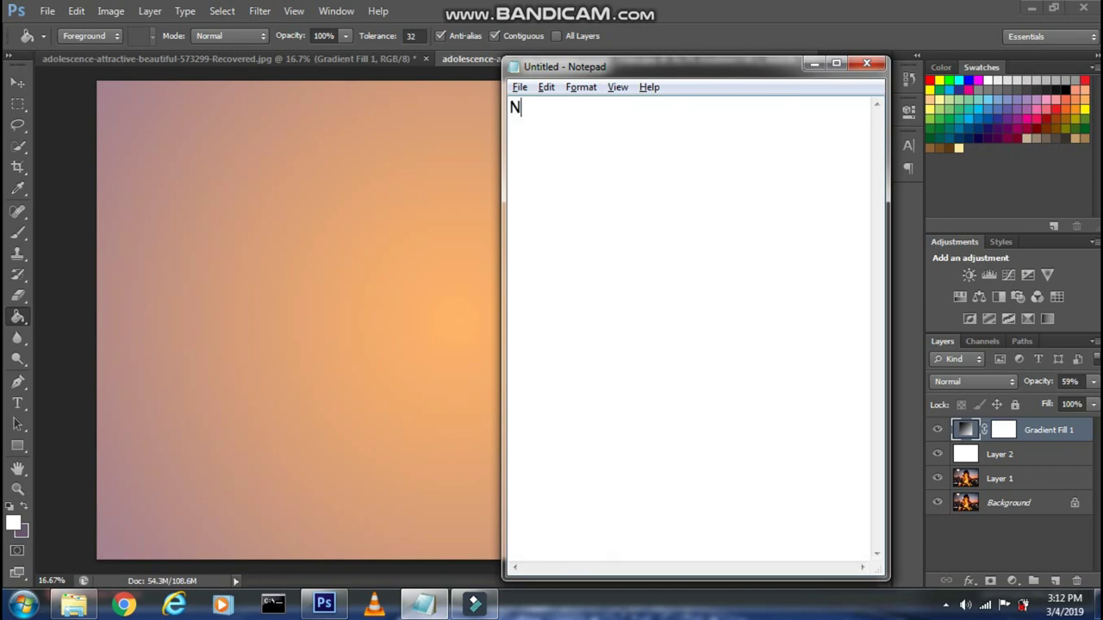
type("ow bring layer 1 at the top")
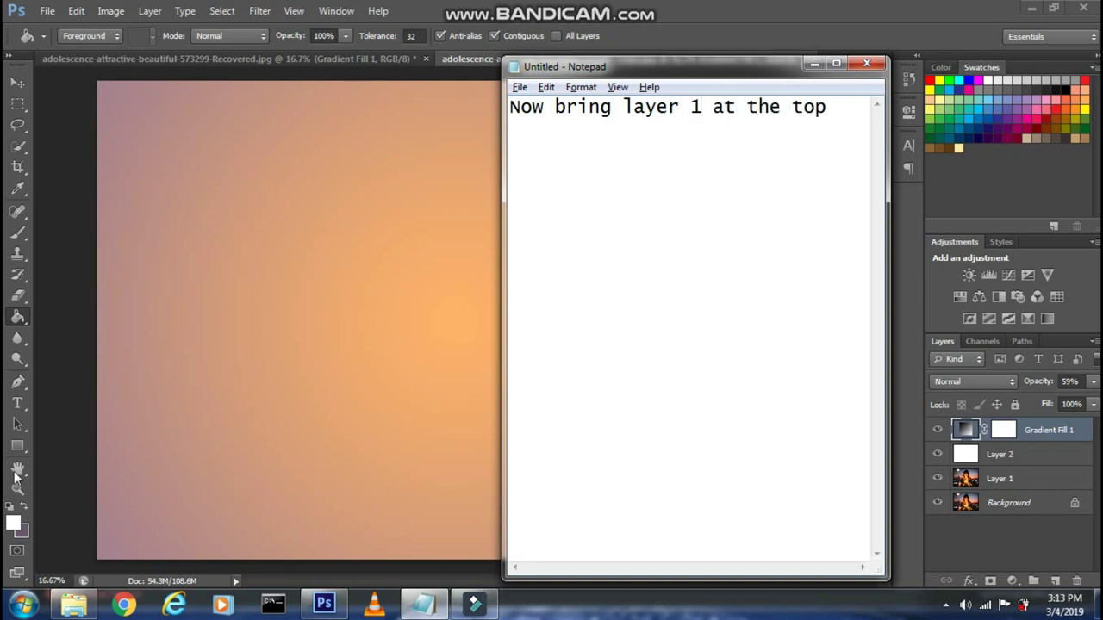
left_click(17, 477)
left_click_drag(1000, 478, 1017, 424)
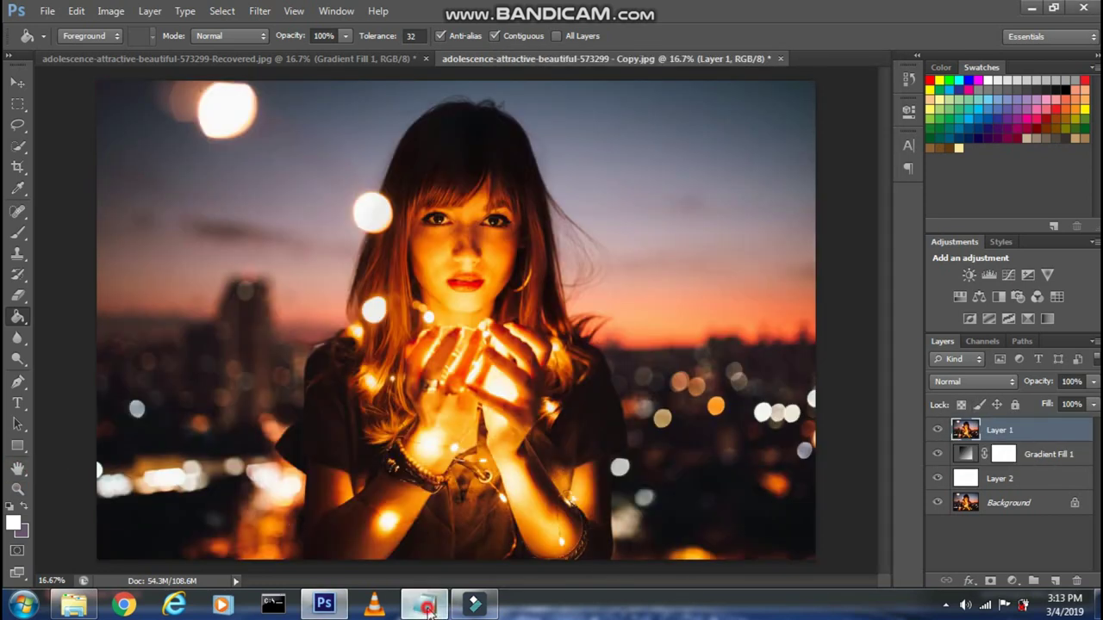
Note choosing any foreground colour other than white.
left_click(423, 603)
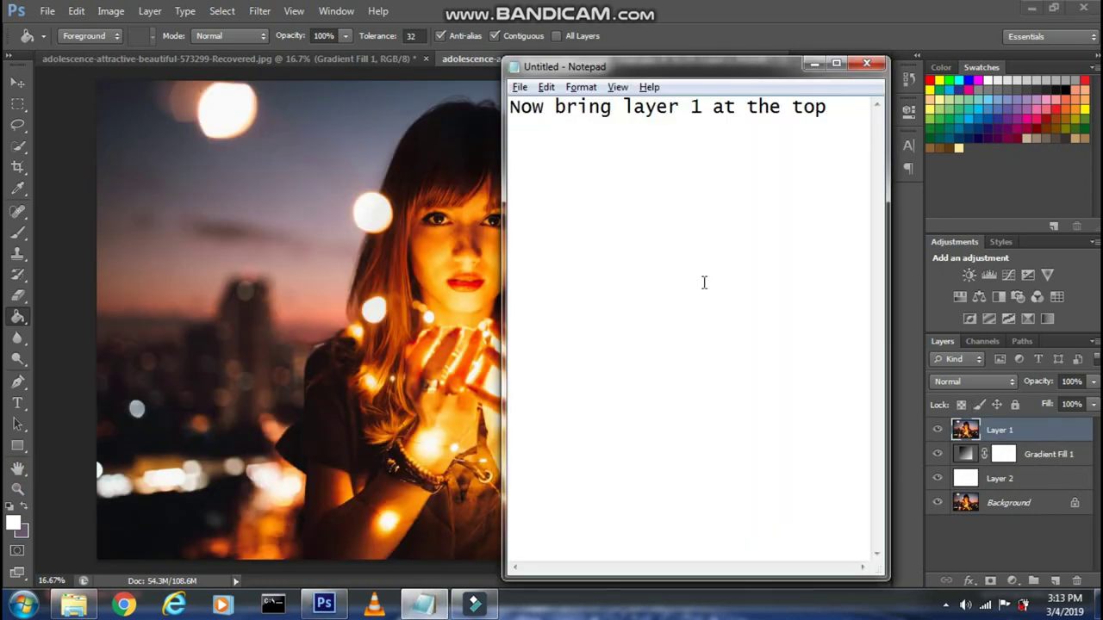
key("ctrl+a")
type("N")
type("lect t")
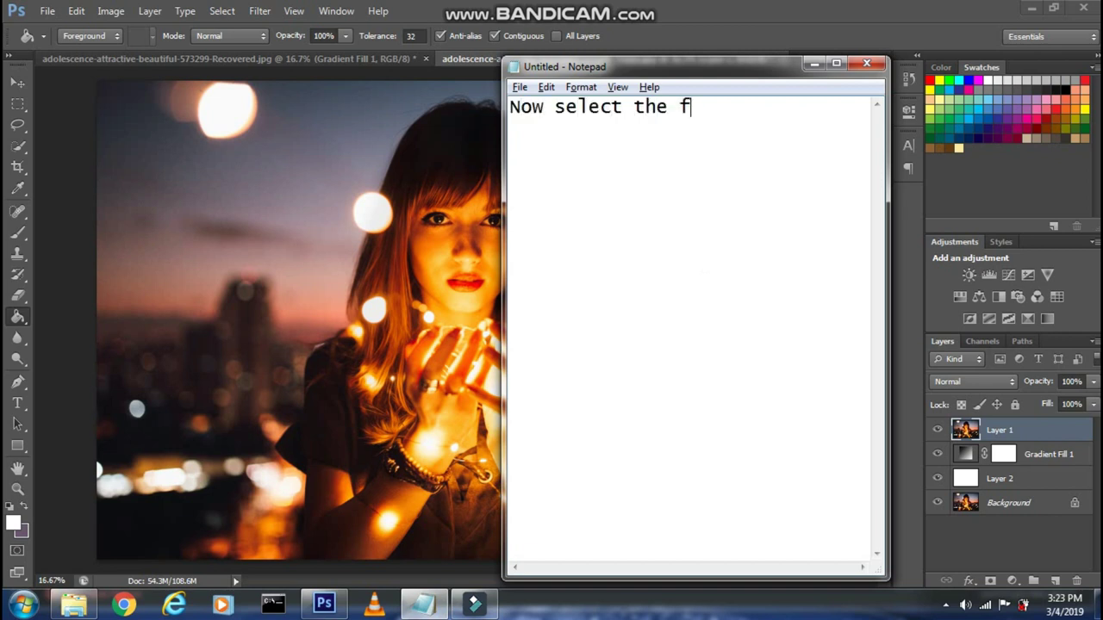
type("oreground color as an")
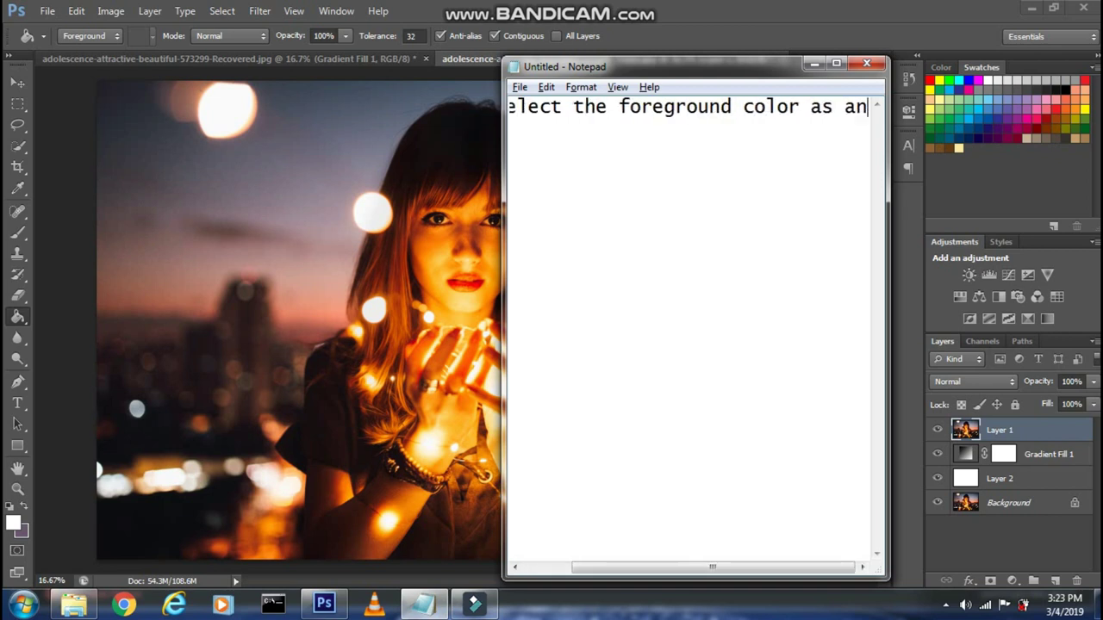
type("y color other th")
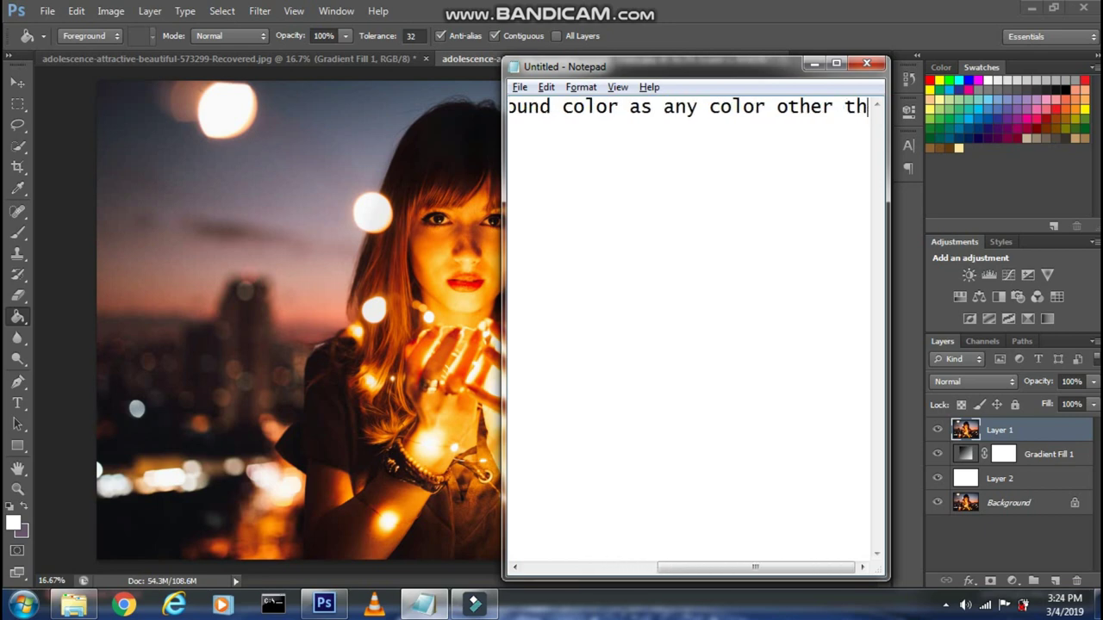
type("at white")
Set the foreground colour to muted purple 68576d and note drawing a rectangle.
left_click(82, 440)
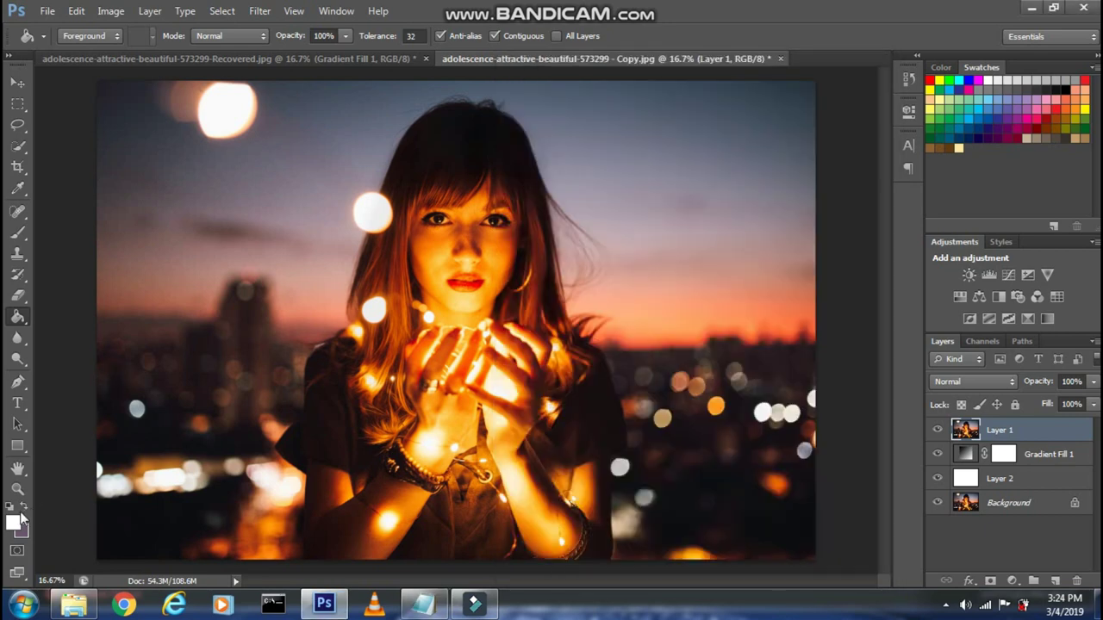
left_click(14, 522)
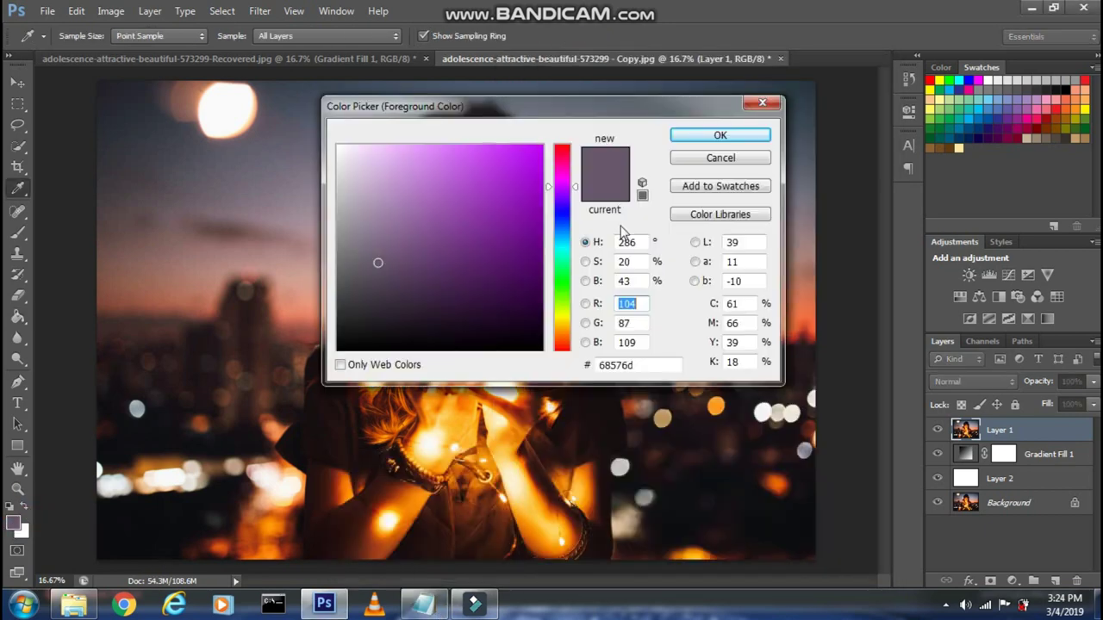
left_click(704, 137)
left_click(423, 603)
left_click(629, 298)
key("ctrl+a")
type("N")
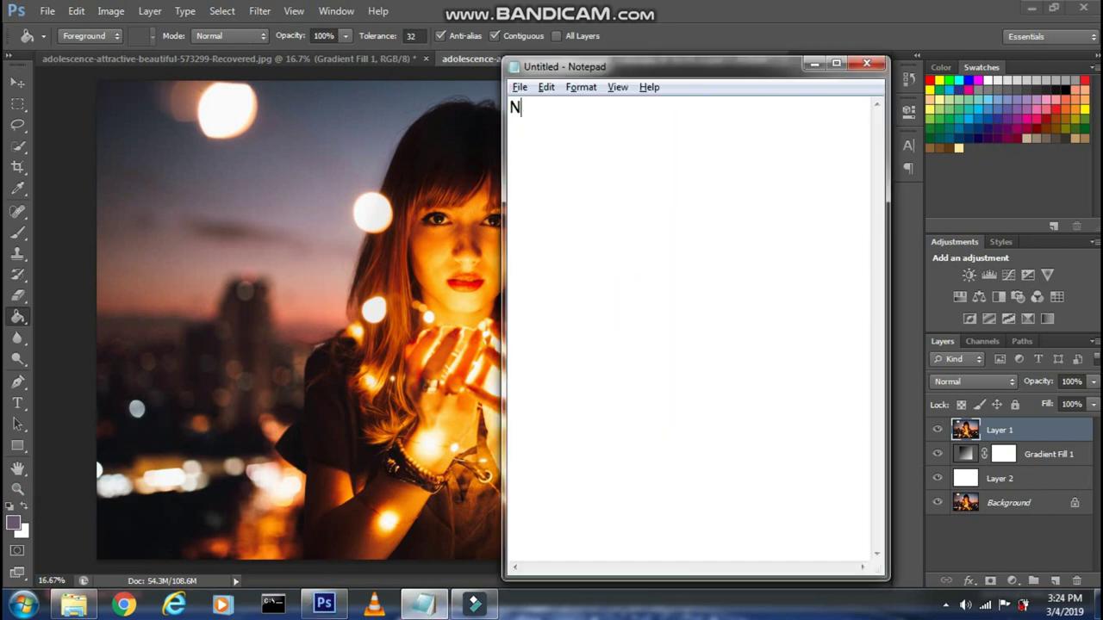
type("ow using rect")
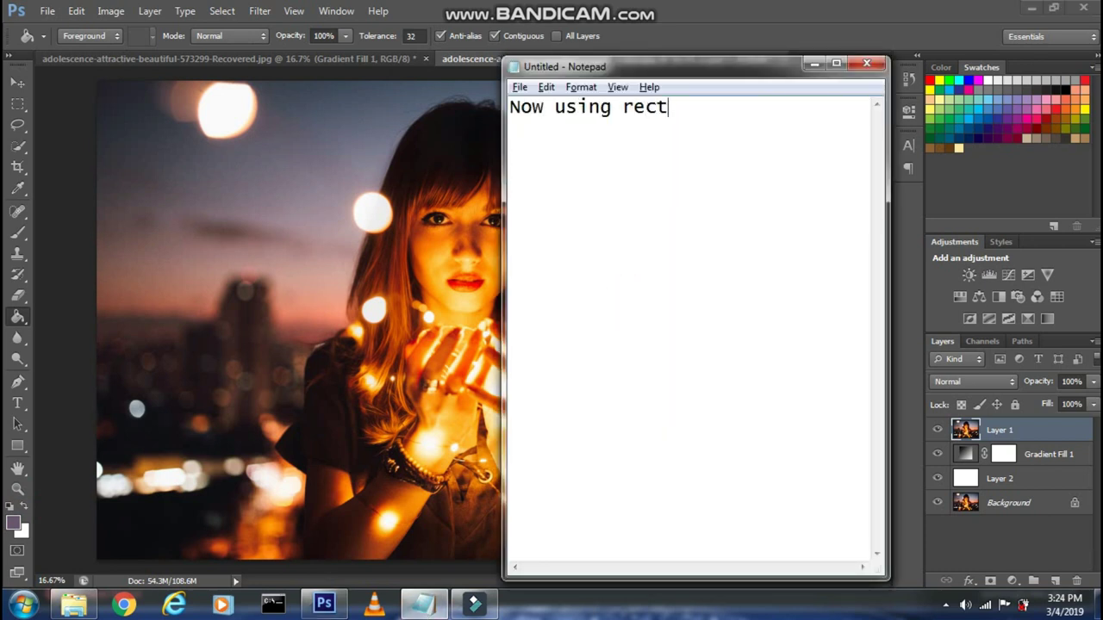
type("angle tool drag")
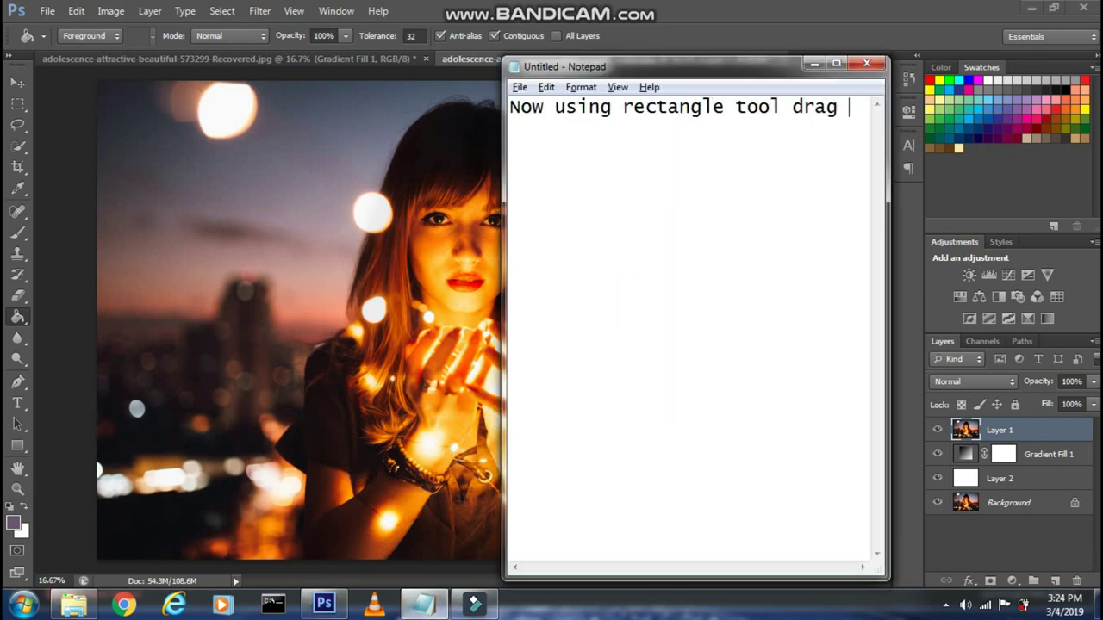
type("a rectangle in the ")
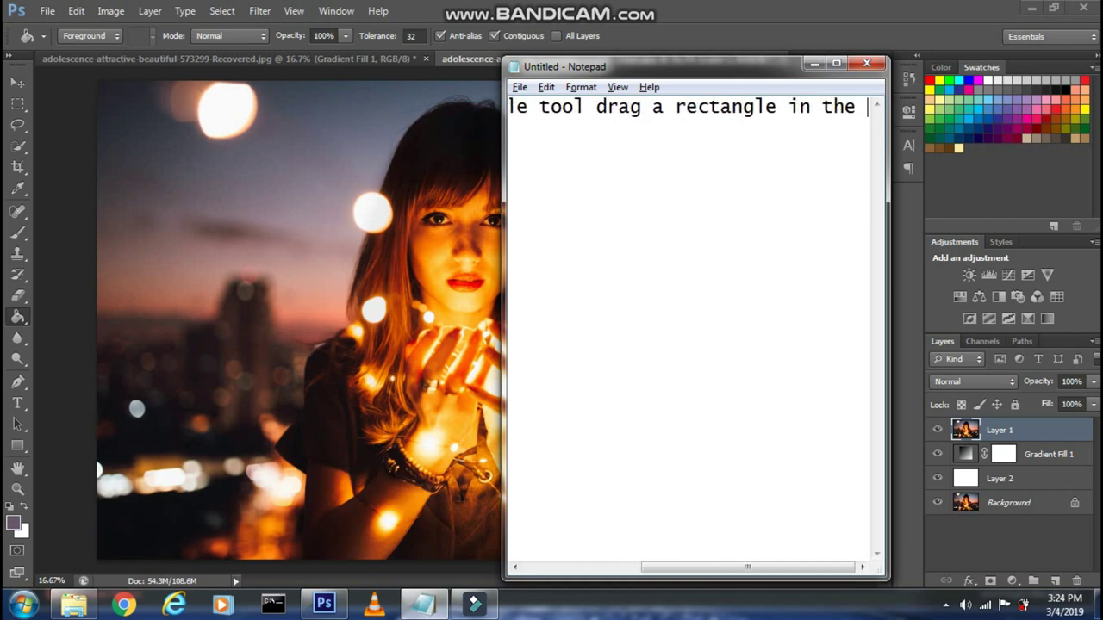
type("image")
Draw a purple rectangle over the left half of the face with the Rectangle Tool.
left_click(86, 418)
left_click(18, 445)
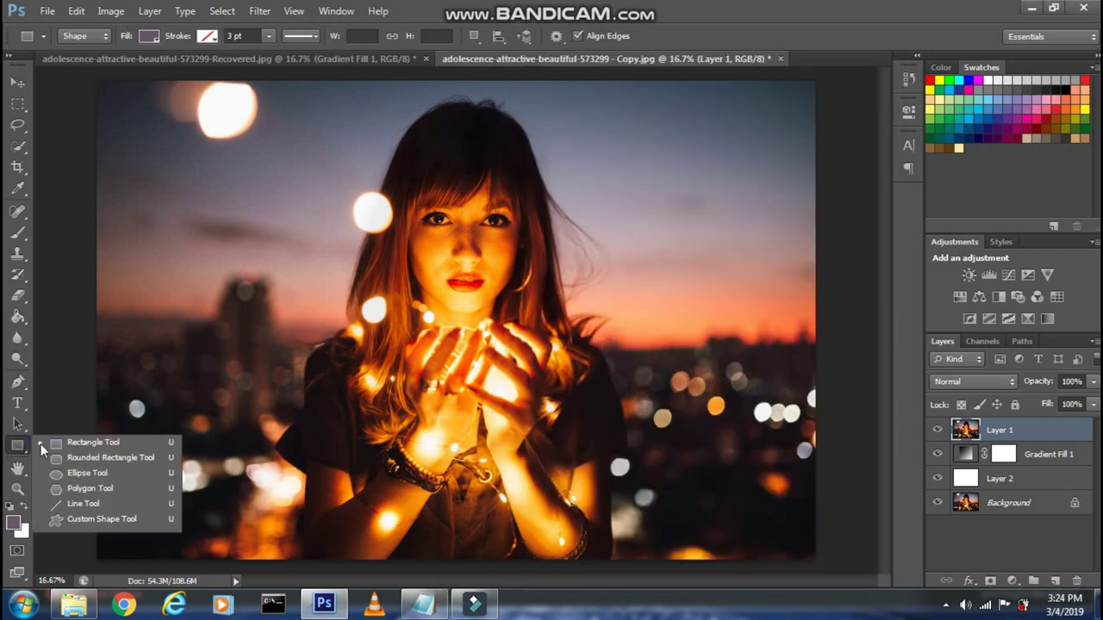
left_click(62, 443)
left_click_drag(311, 119, 466, 317)
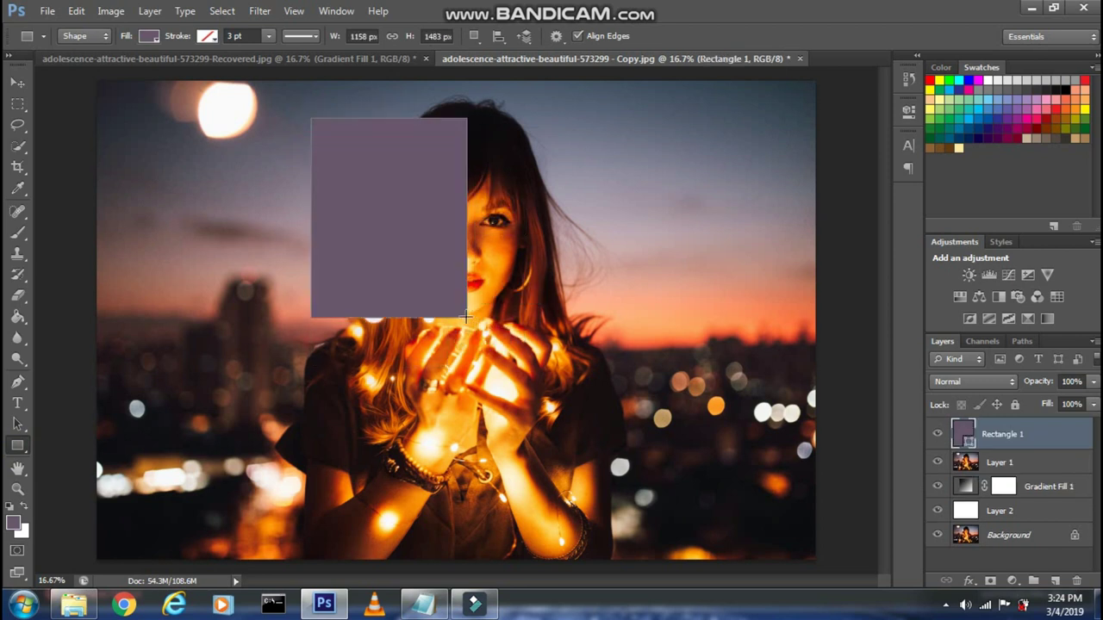
Rasterize the Rectangle 1 layer, noting the step in Notepad.
left_click(423, 604)
left_click(672, 402)
key("ctrl+a")
type("Now r")
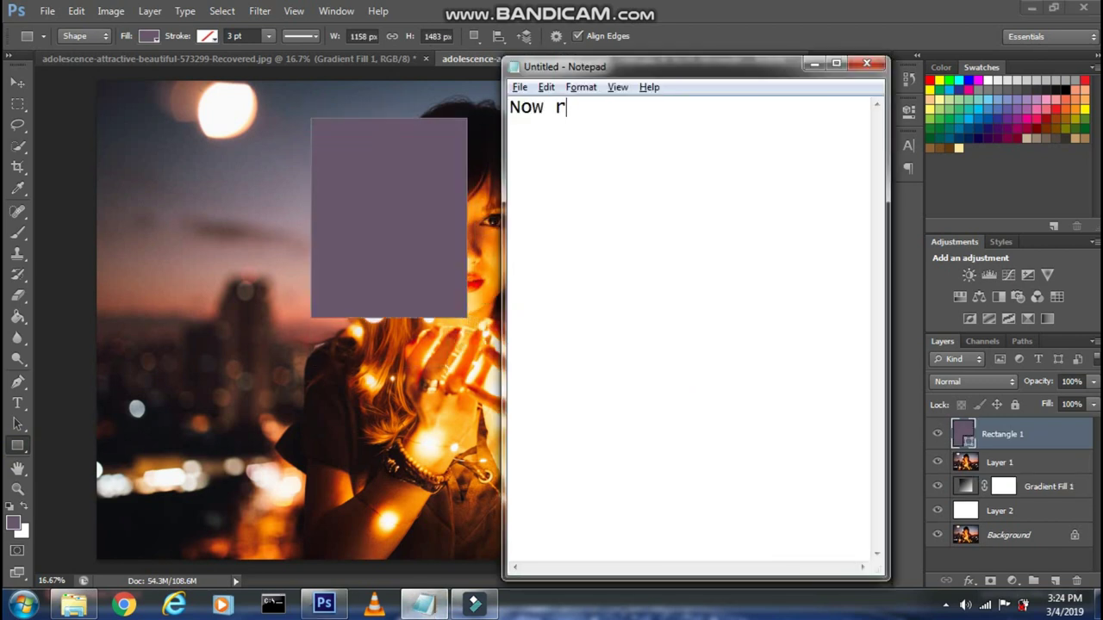
type("ight click on the")
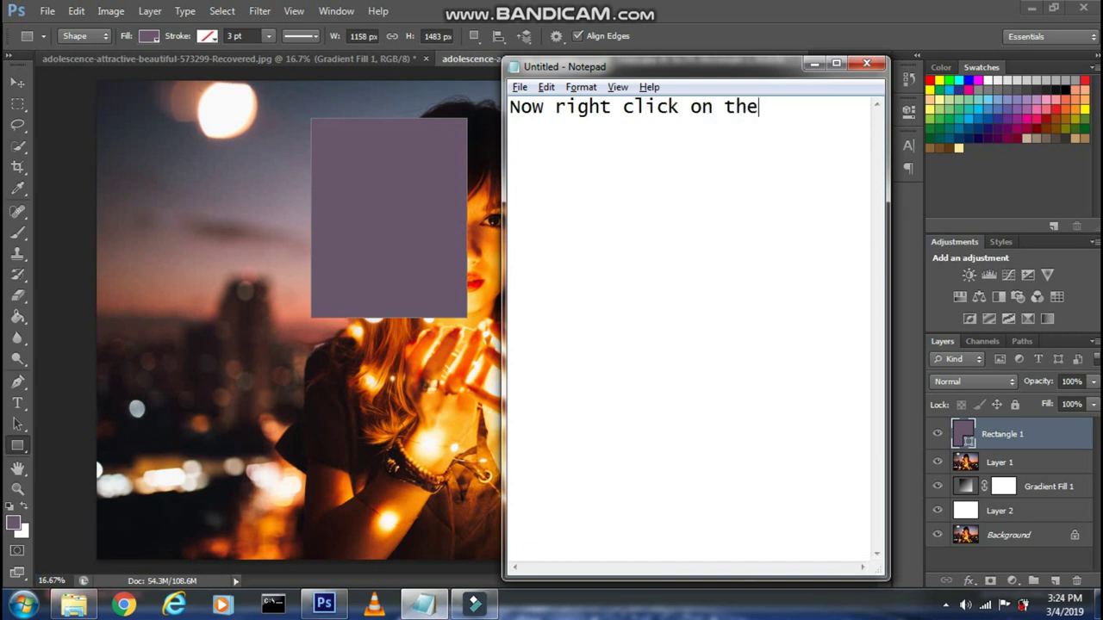
type(" rectangle layer an")
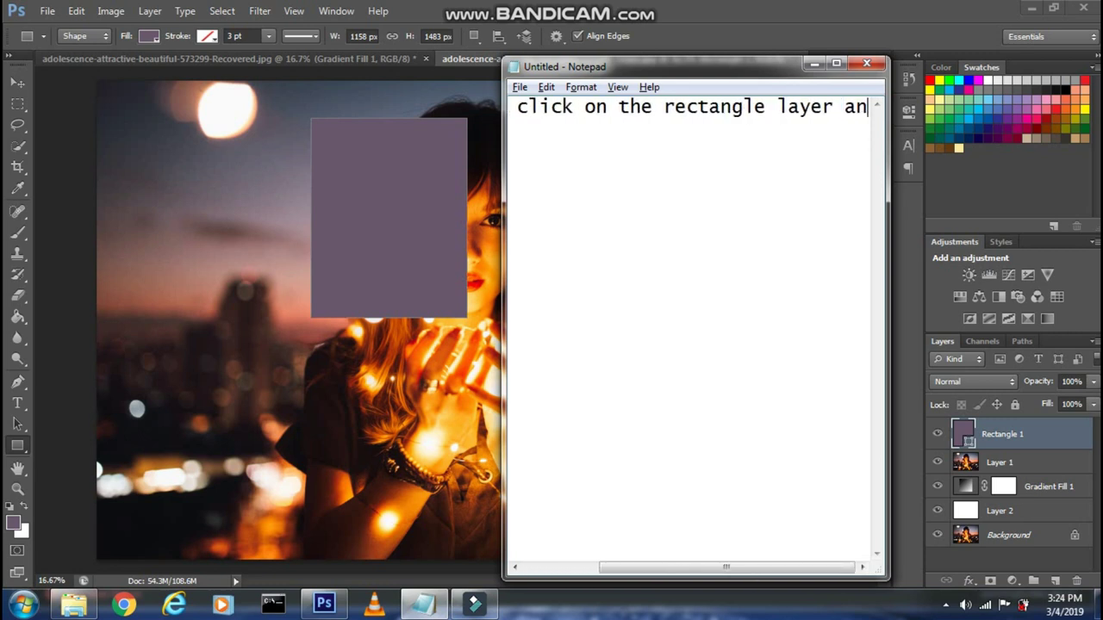
type("d select Rasteriz")
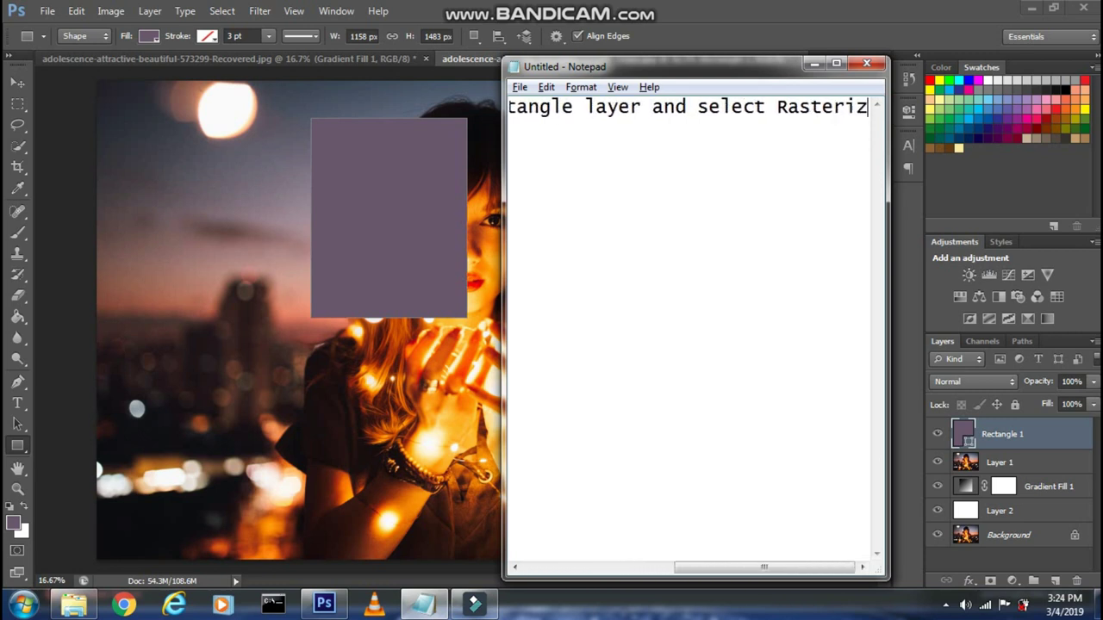
type("e layer over there")
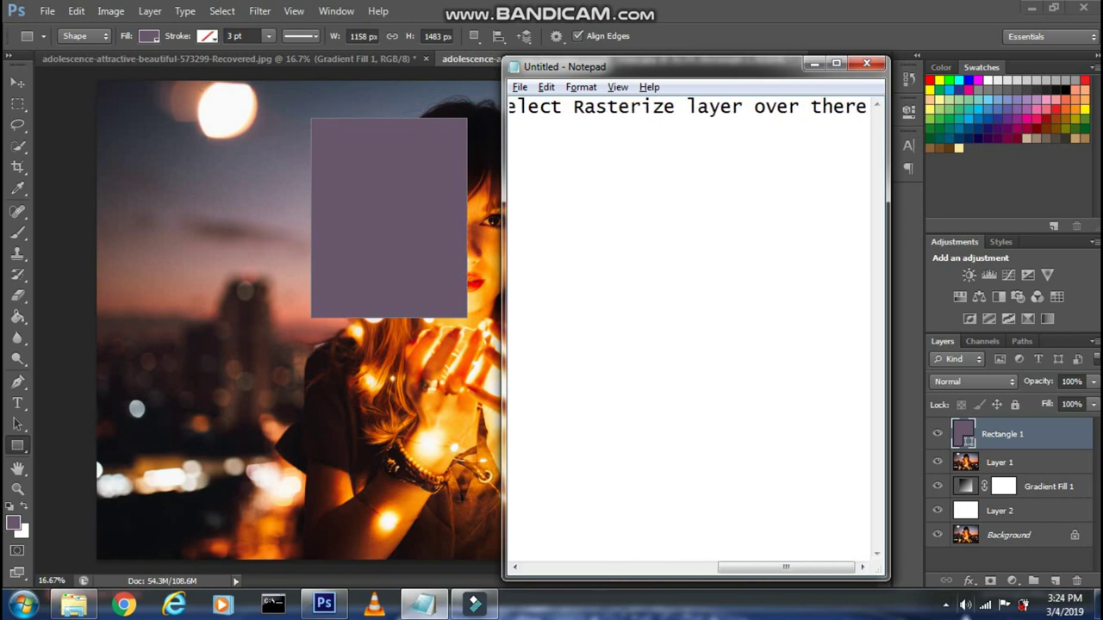
left_click(983, 540)
right_click(1002, 435)
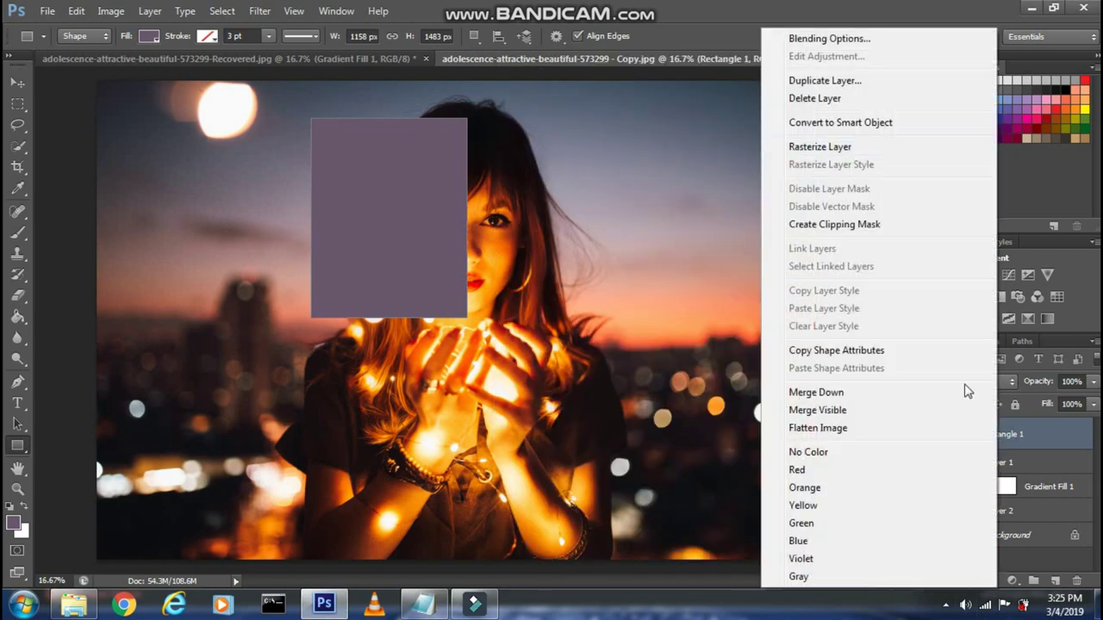
left_click(817, 146)
Clip Rectangle 1 to Layer 1 with Create Clipping Mask.
key("alt+Tab")
key("ctrl+a")
type("Again")
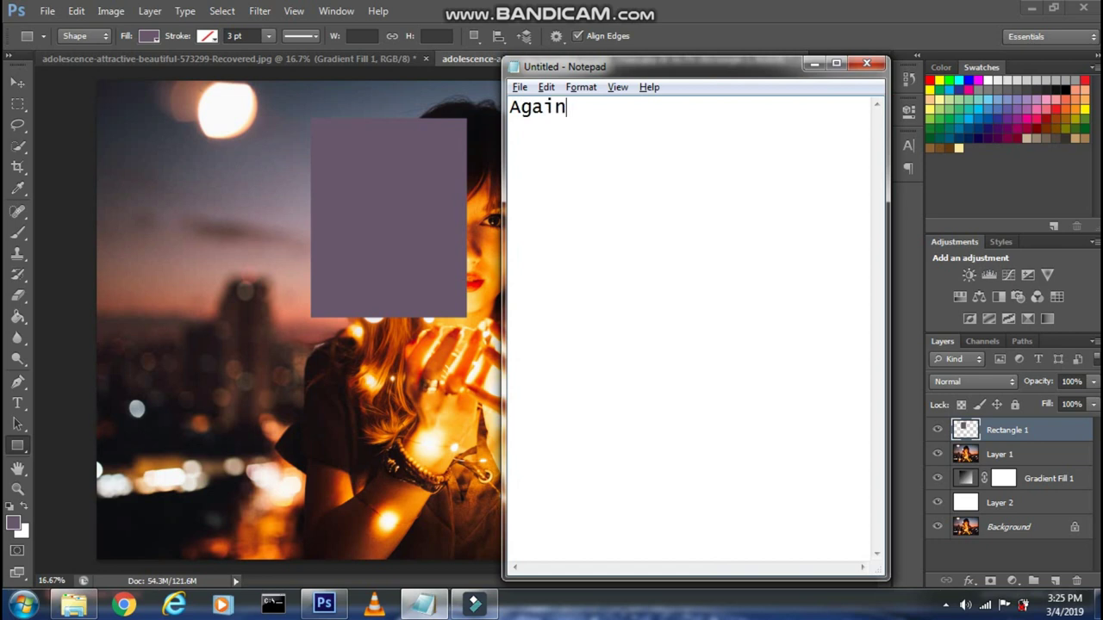
type(" right click and")
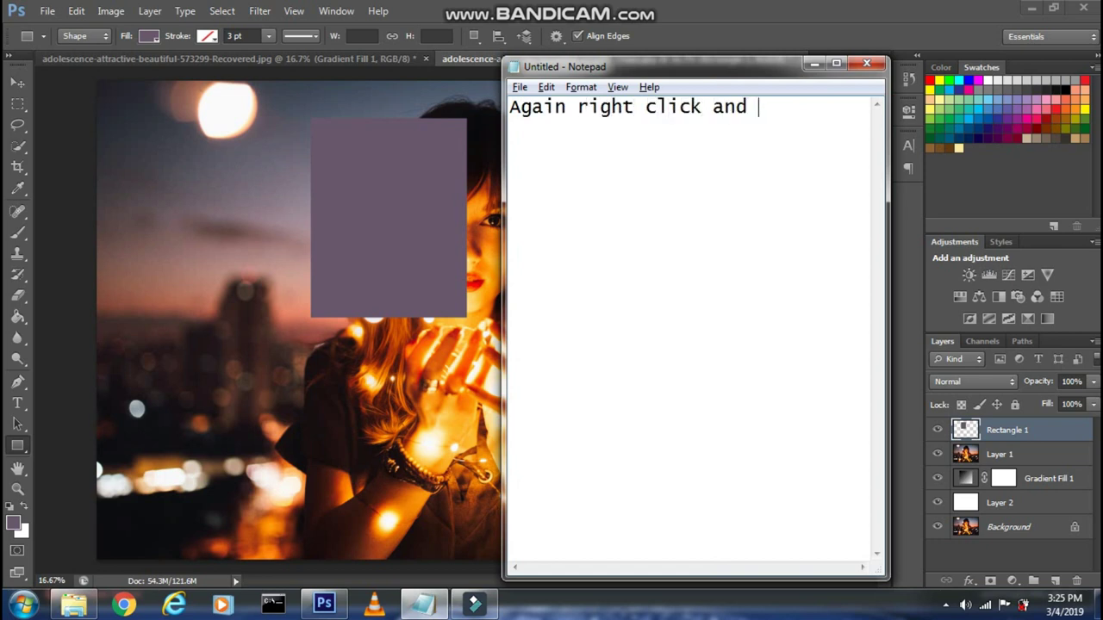
type("selectcreate ")
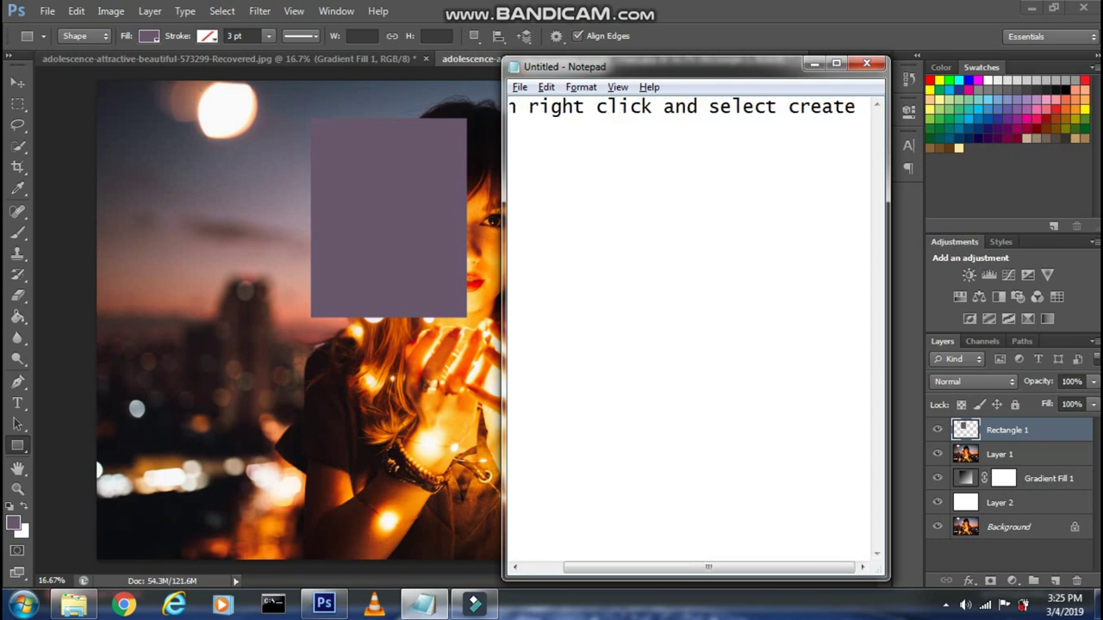
type("clipping mask")
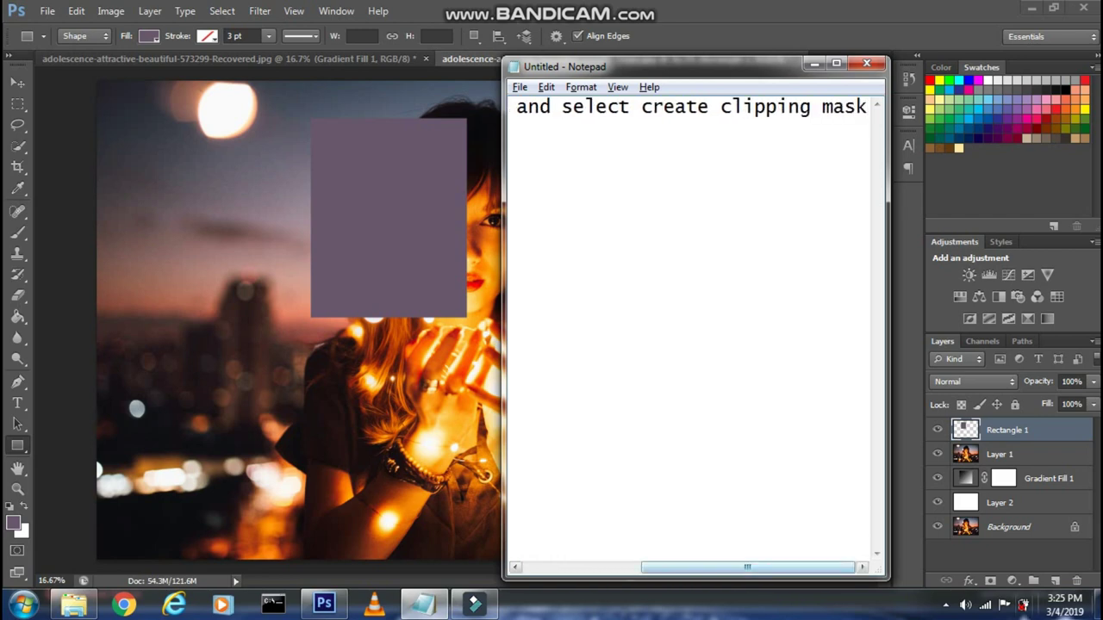
left_click(997, 406)
right_click(993, 433)
left_click(827, 226)
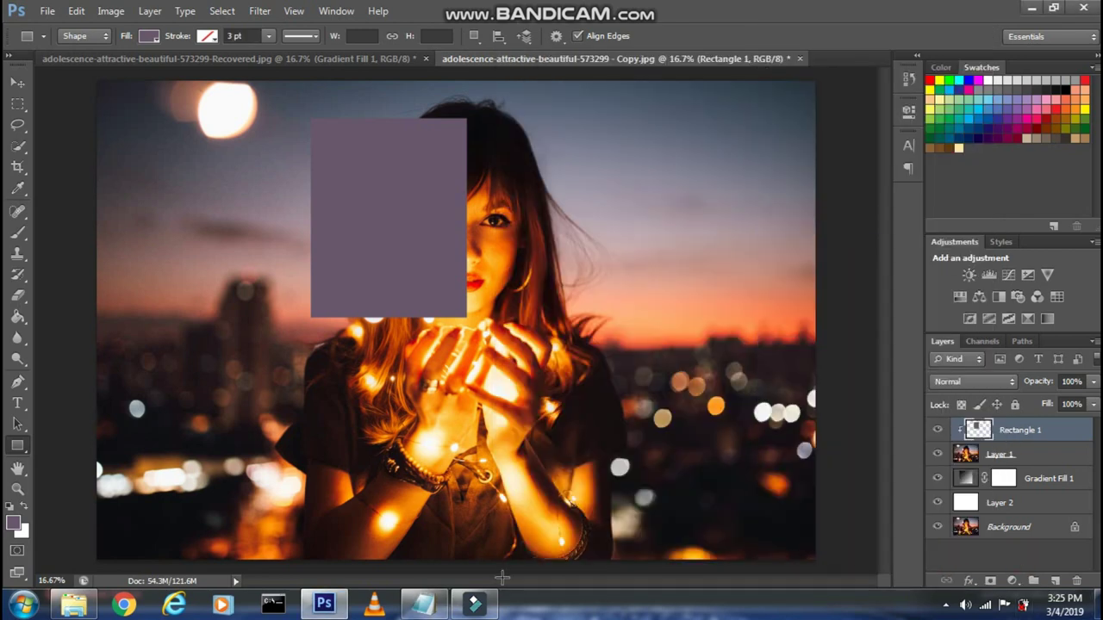
Duplicate the Rectangle 1 layer as Rectangle 1 copy.
left_click(422, 603)
key("ctrl+a")
type("Again ")
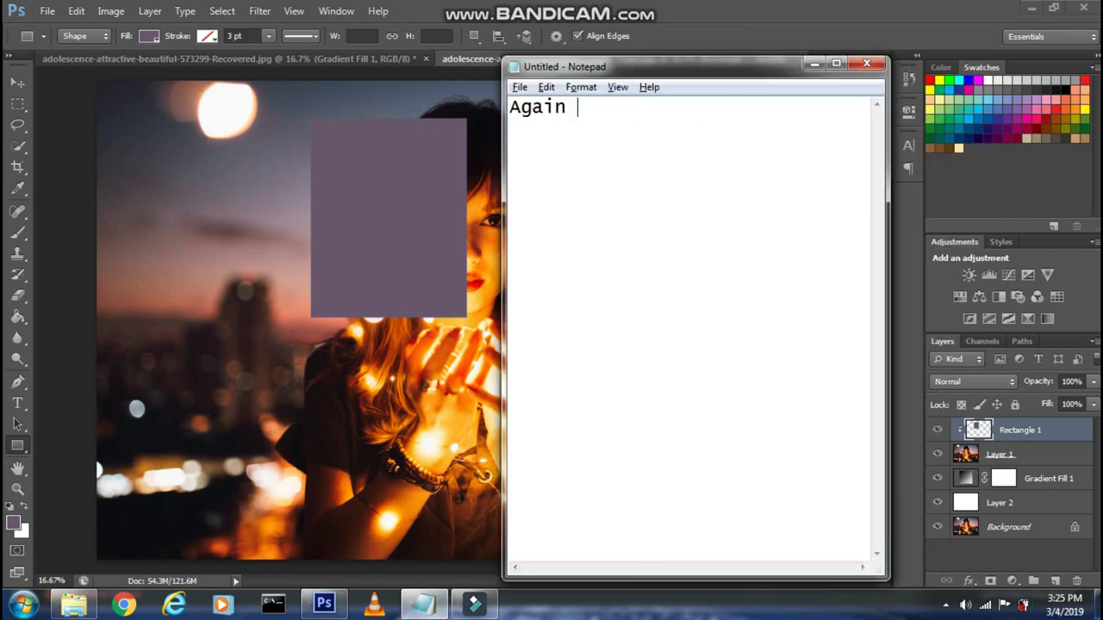
type("right click and select Du")
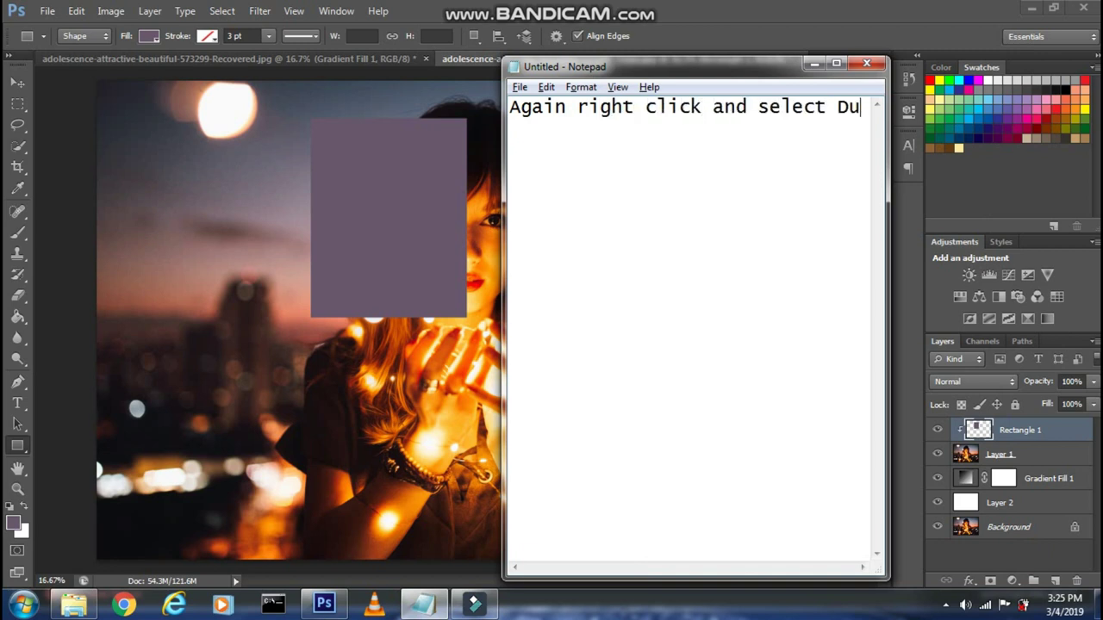
type("plicate layer over")
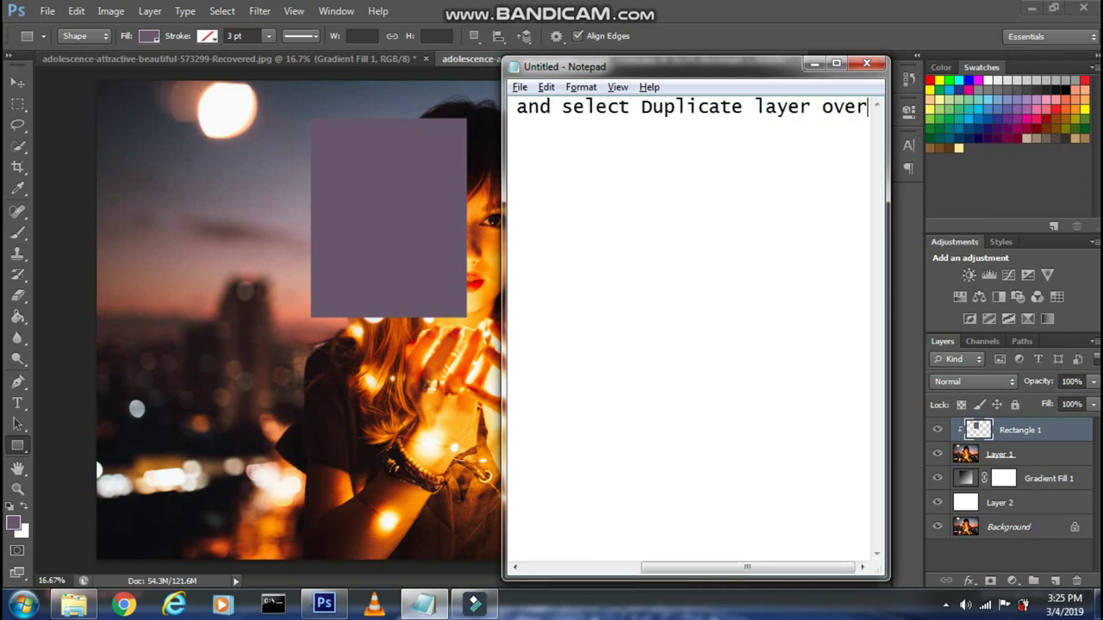
type(" there")
left_click(422, 603)
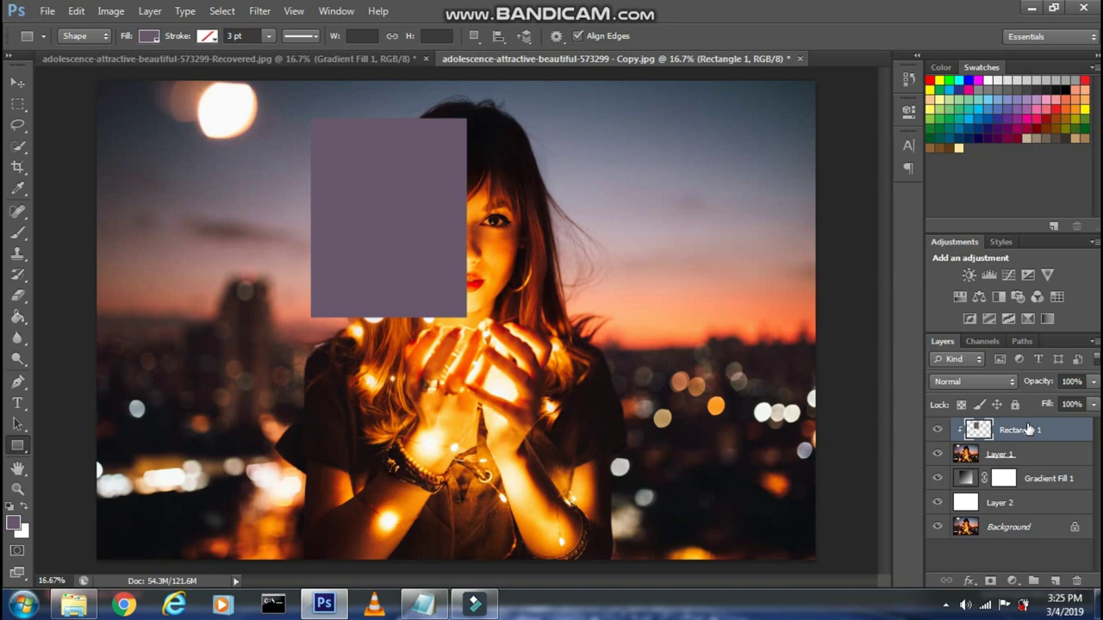
right_click(1028, 429)
left_click(849, 82)
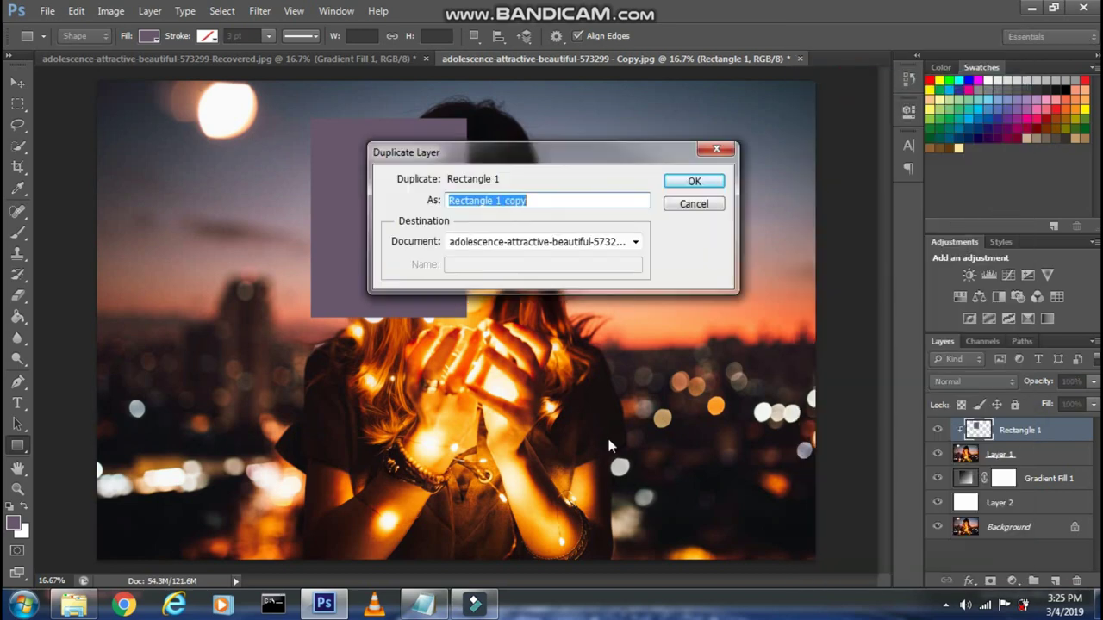
left_click(694, 181)
Fill the Rectangle 1 copy rectangle with white using the Paint Bucket.
left_click(423, 604)
key("ctrl+a")
key("BackSpace")
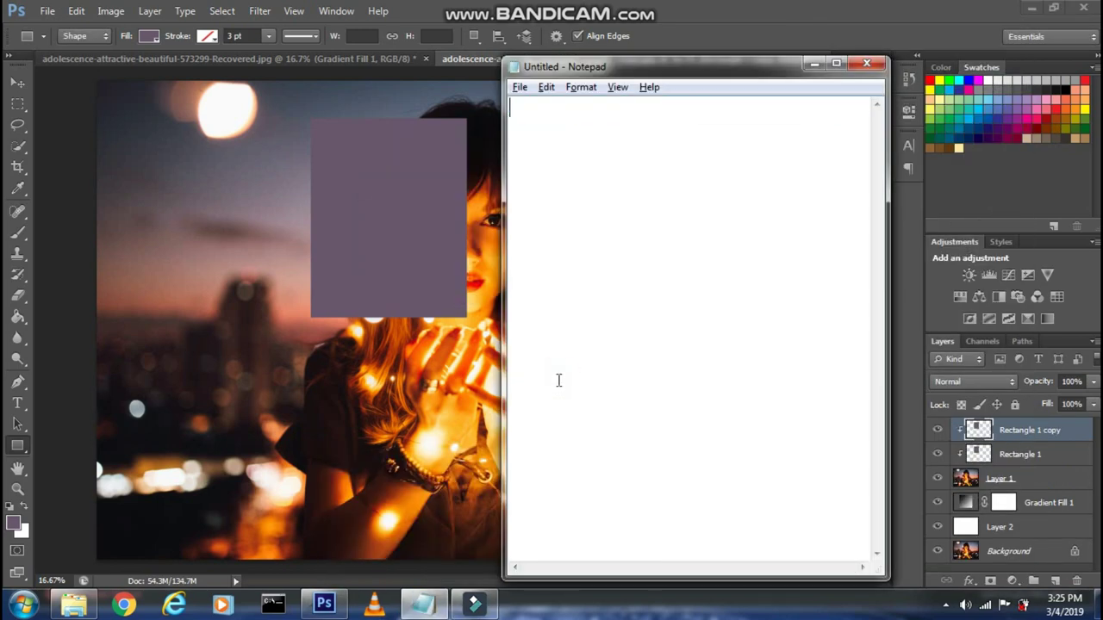
type("Now fill the")
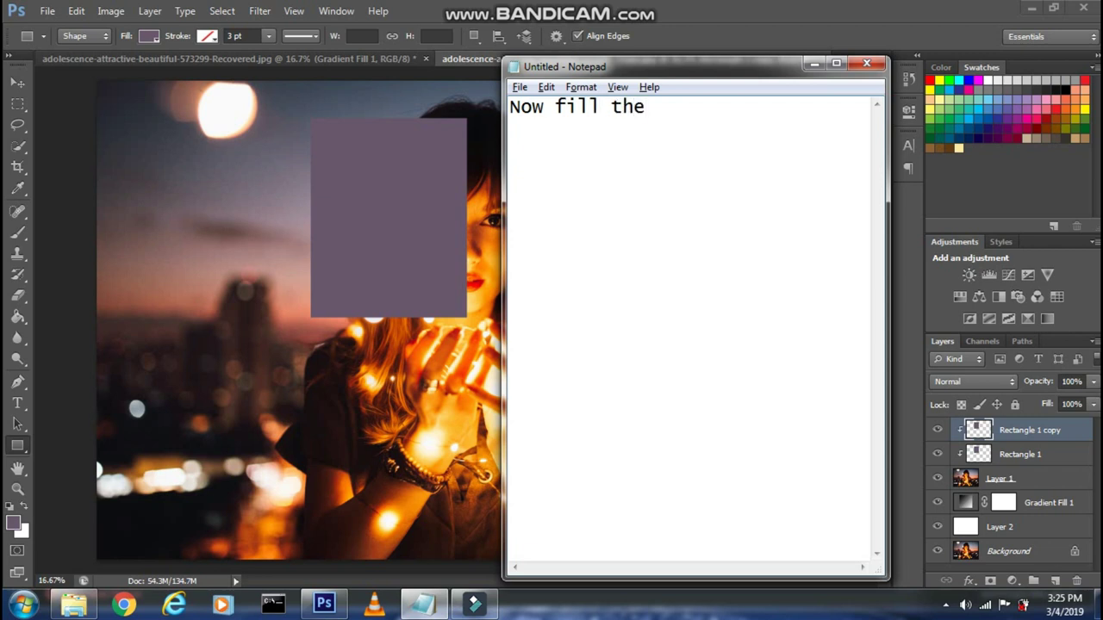
type(" duplicate rectan")
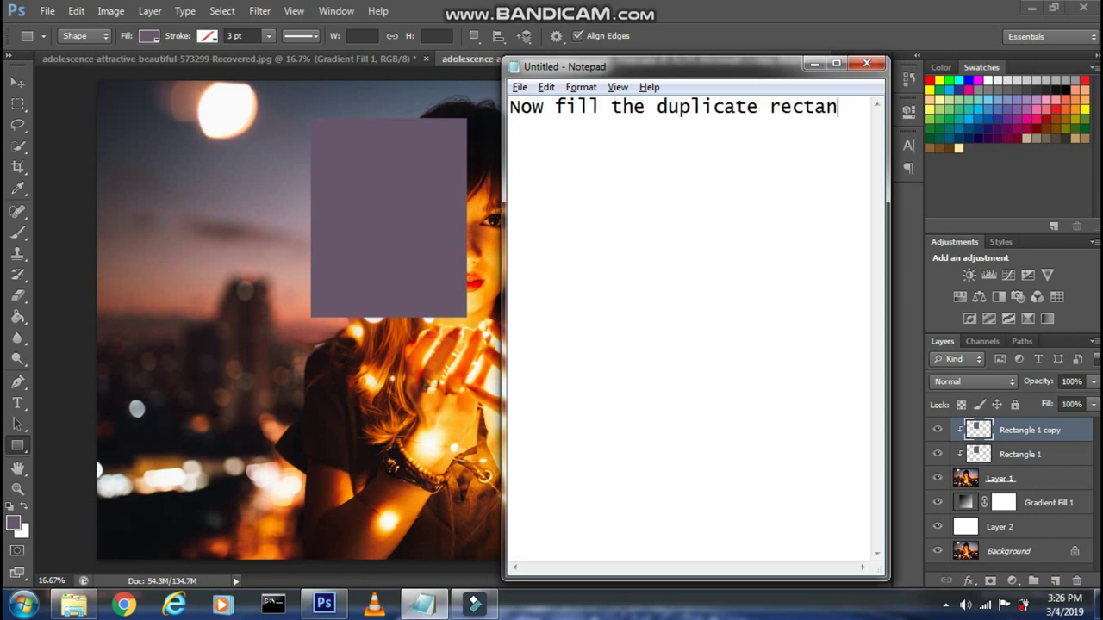
type("gle with white col")
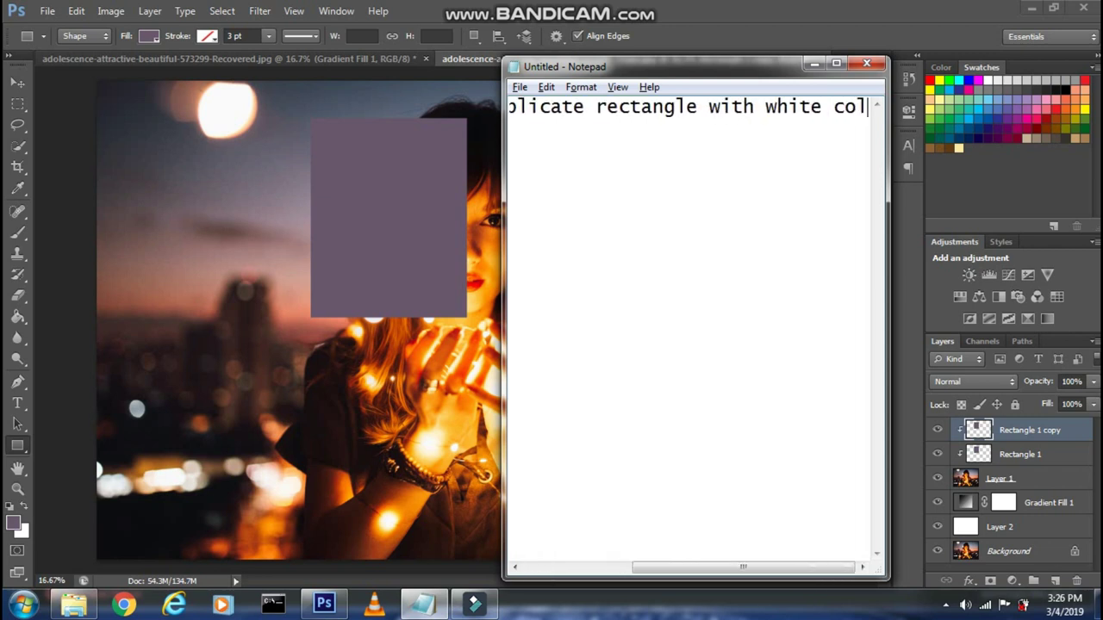
type("or")
left_click(903, 536)
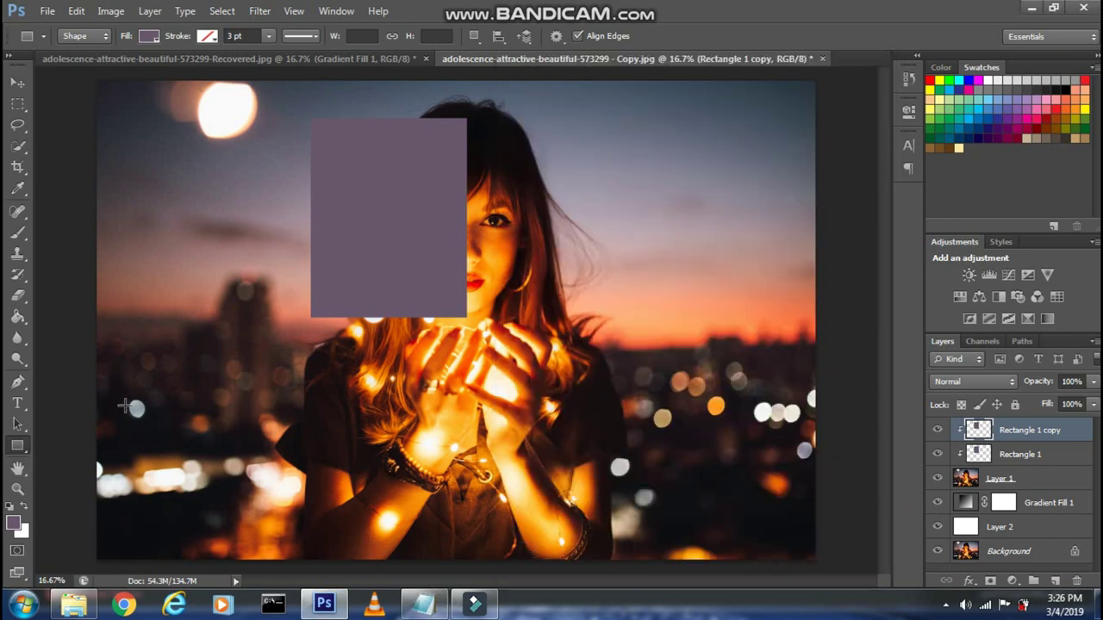
key("g")
left_click(26, 509)
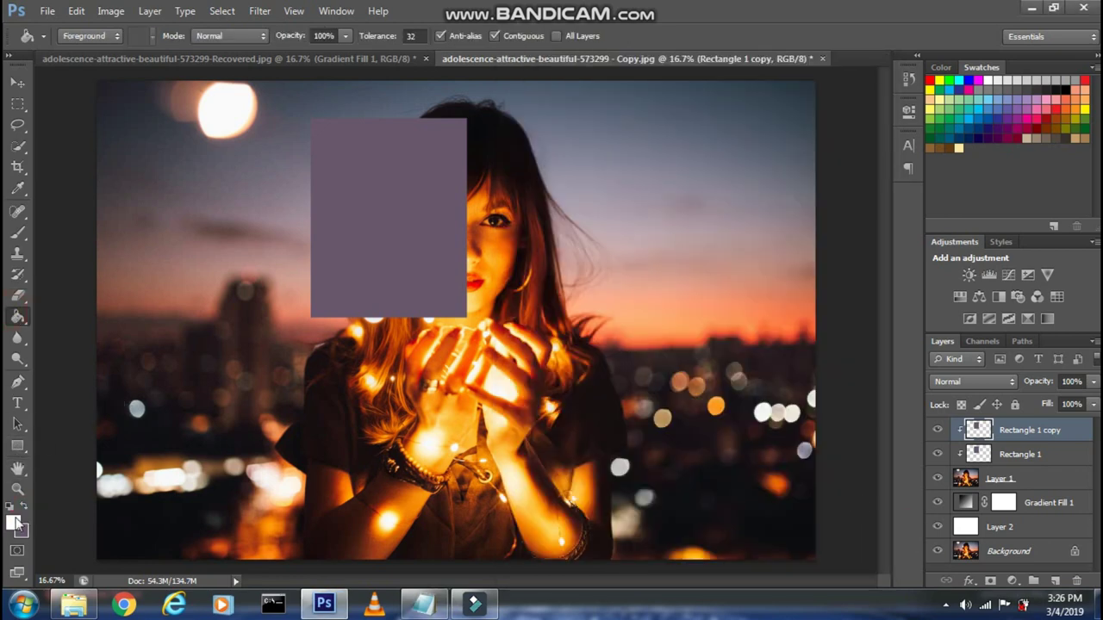
left_click(13, 523)
key("Return")
left_click(351, 214)
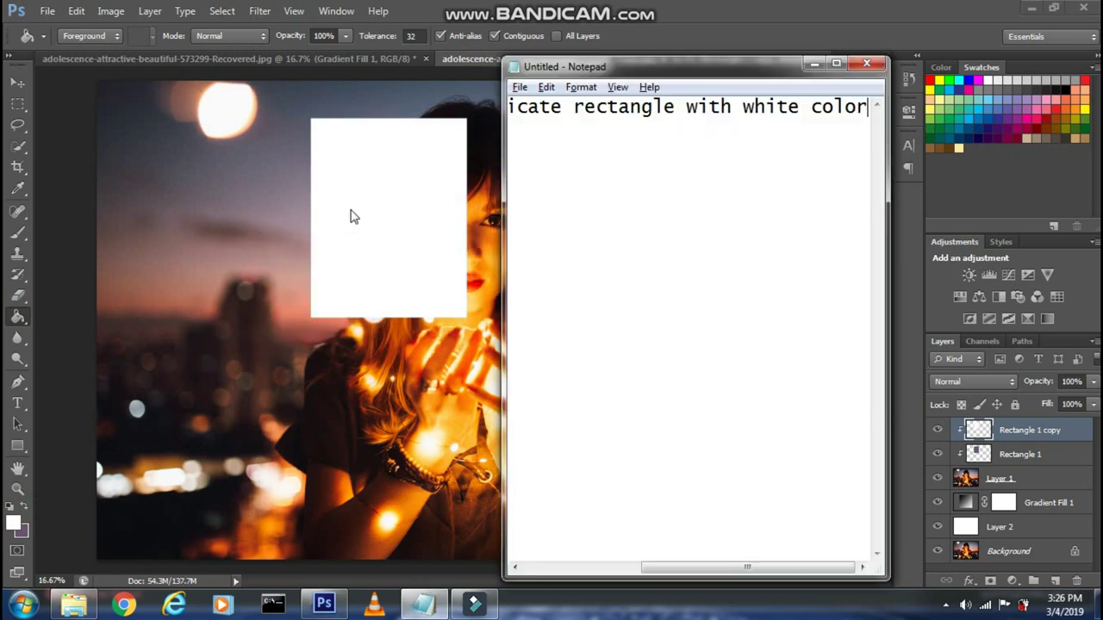
Move the white Rectangle 1 copy layer below the purple Rectangle 1 layer.
key("ctrl+a")
key("BackSpace")
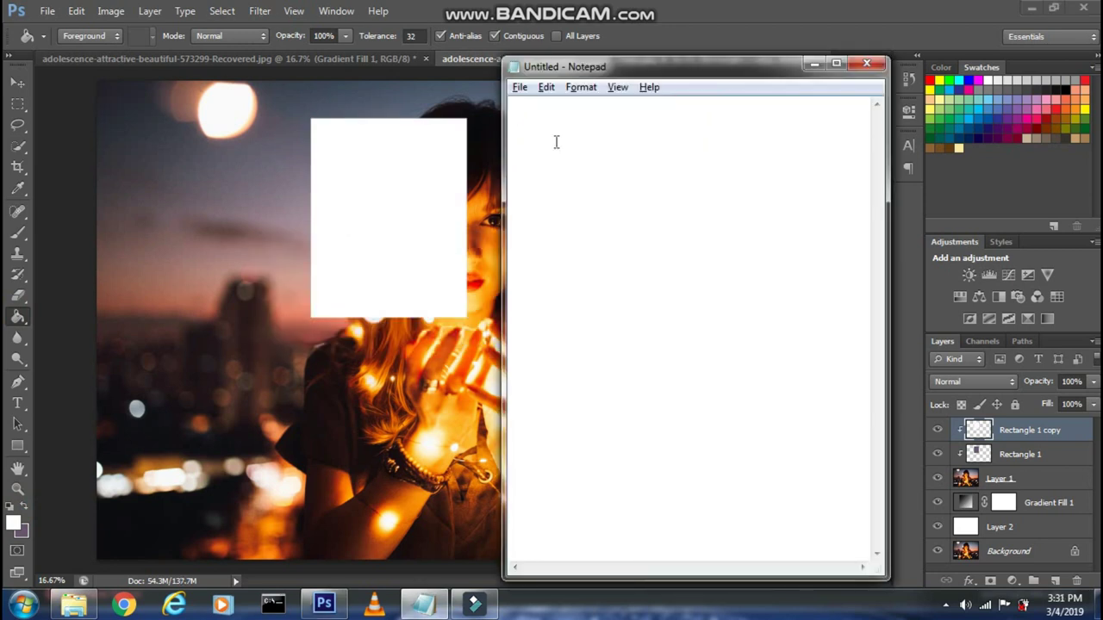
type("Now bring the whit")
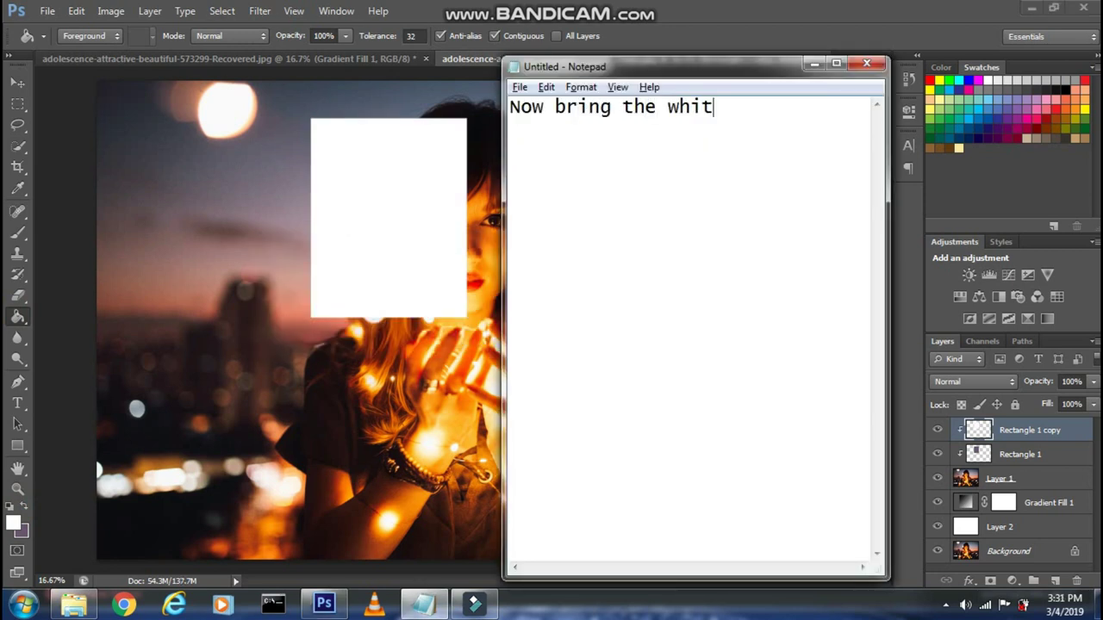
type("e color rectangle ")
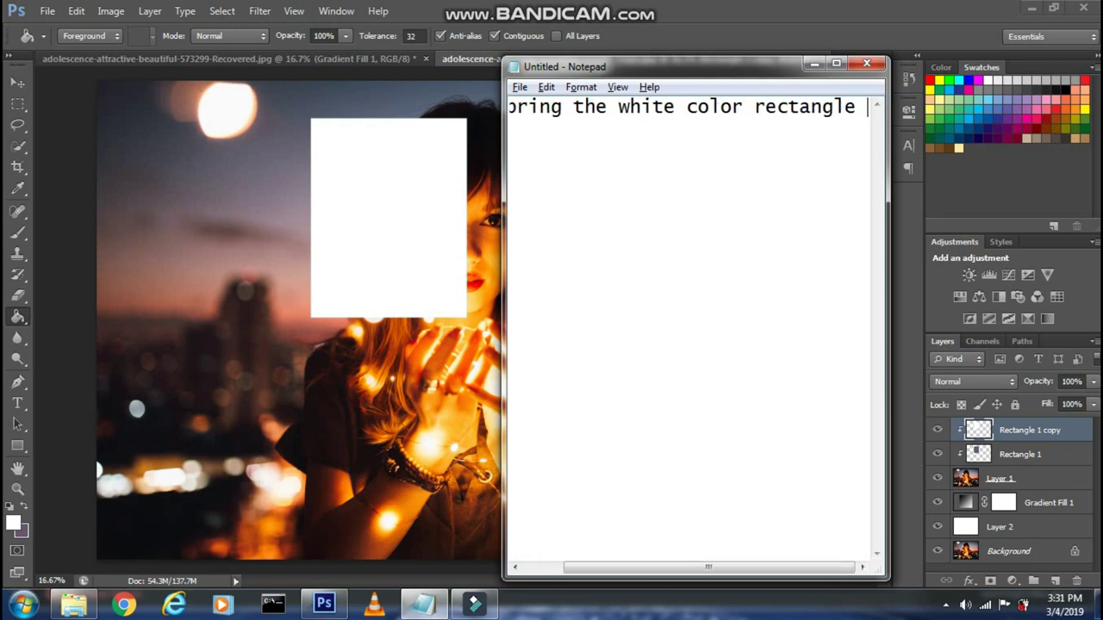
type("layer below ")
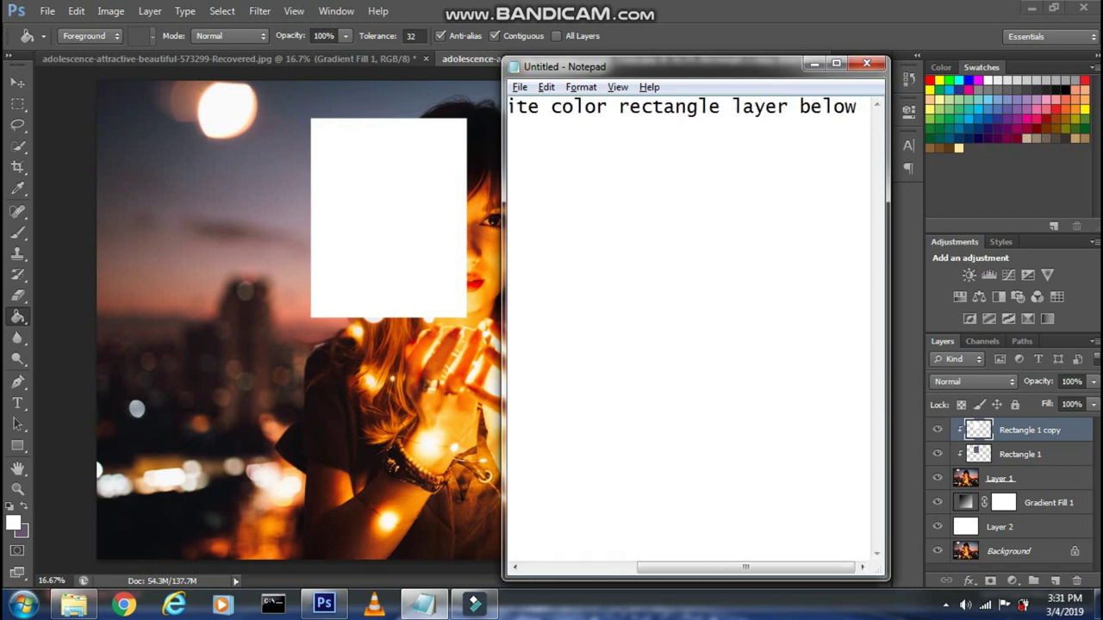
type("other color rectangl")
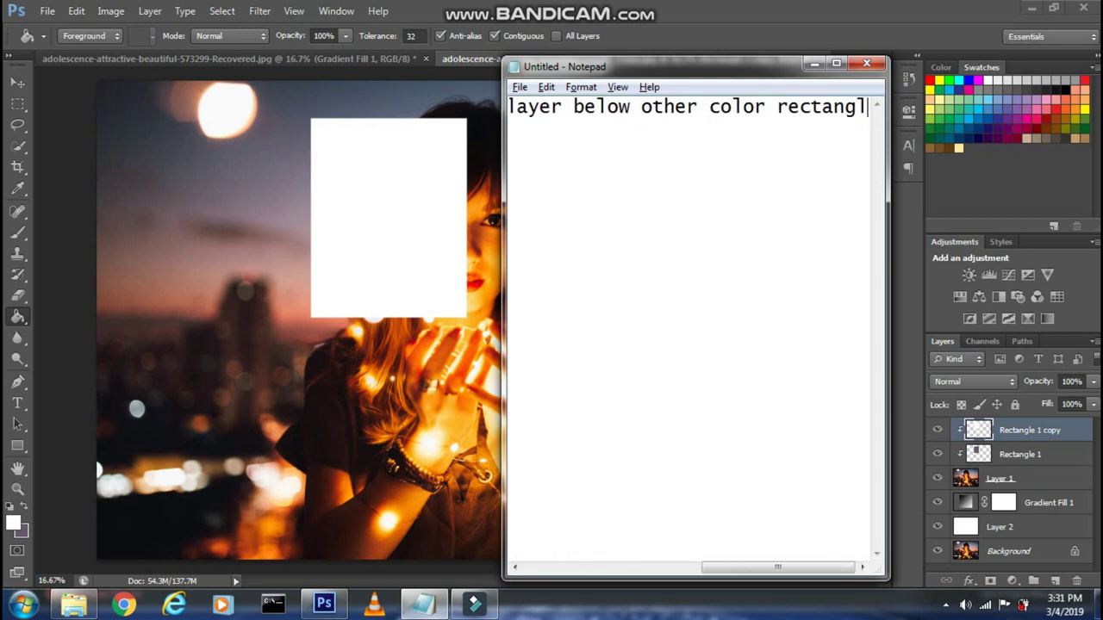
type("e layer")
left_click(901, 348)
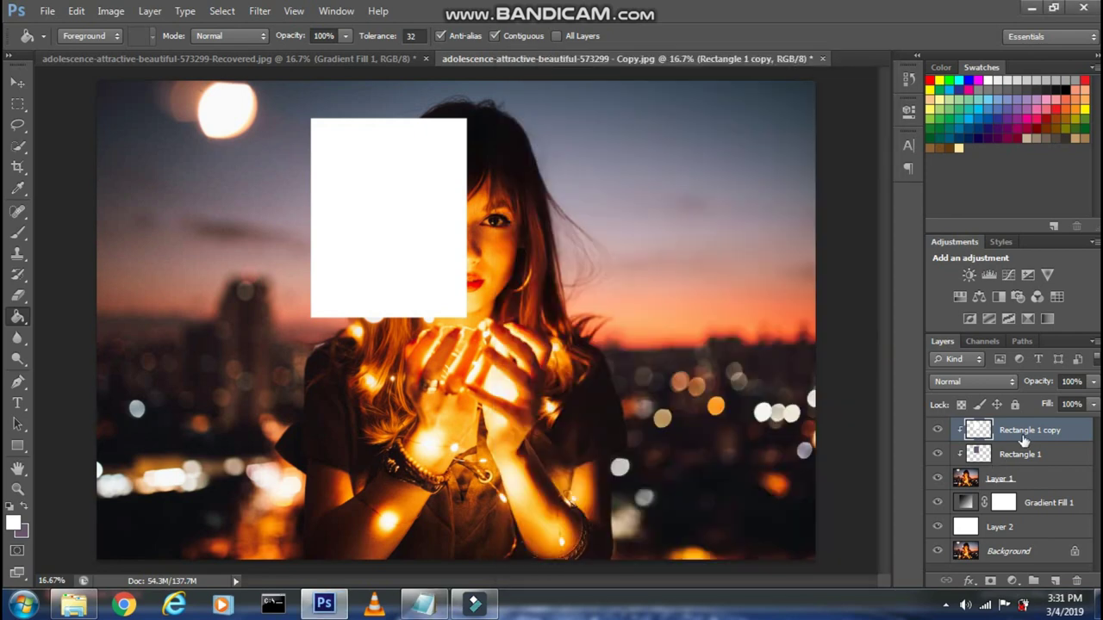
left_click_drag(1024, 433, 1020, 464)
Select the white rectangle layer and start Free Transform, noting it gets enlarged.
key("alt+Tab")
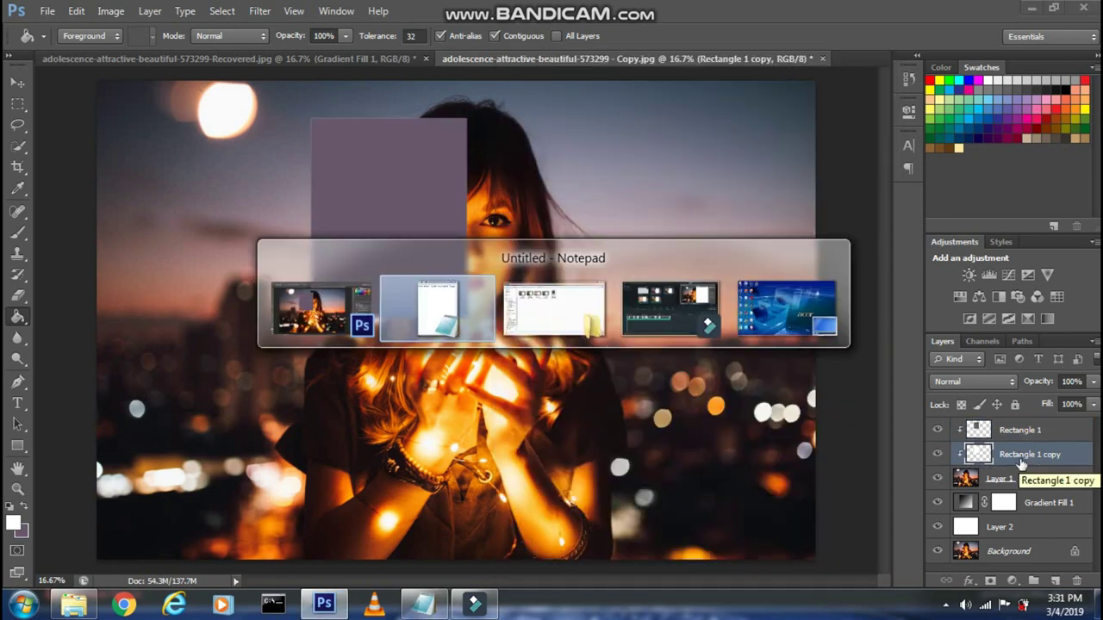
type("Then make the white color re")
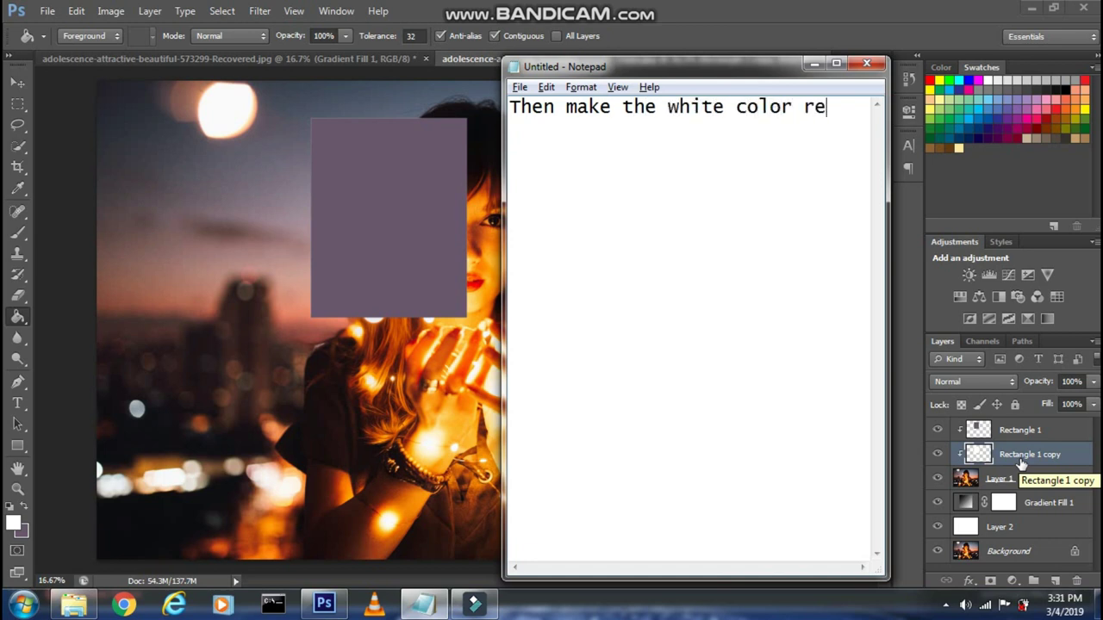
type("ctan")
type("le layer active and then press C")
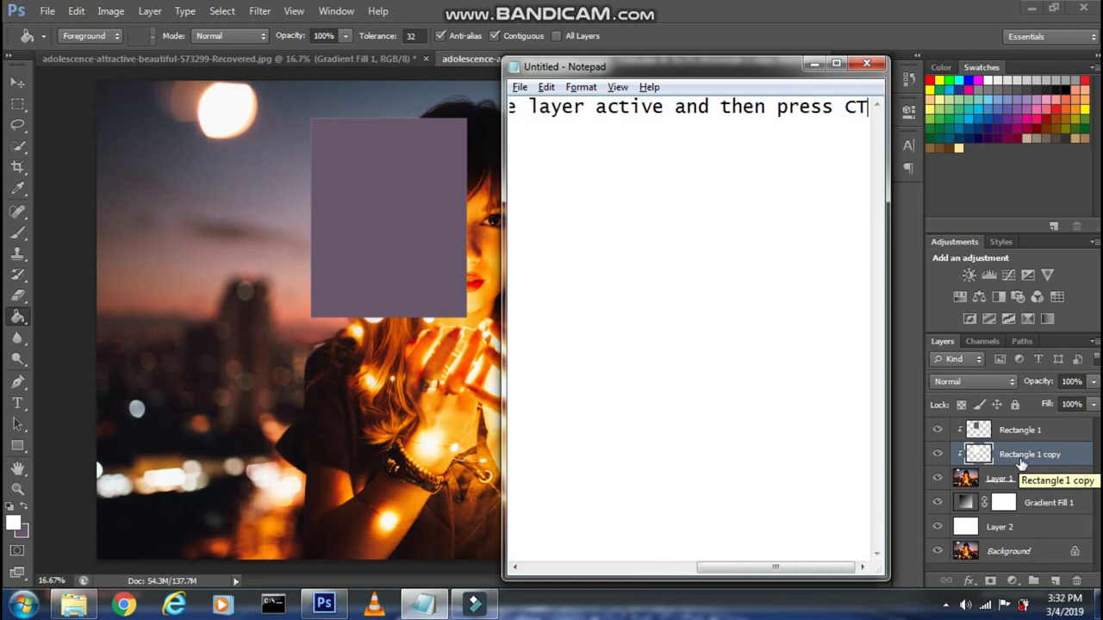
type("T")
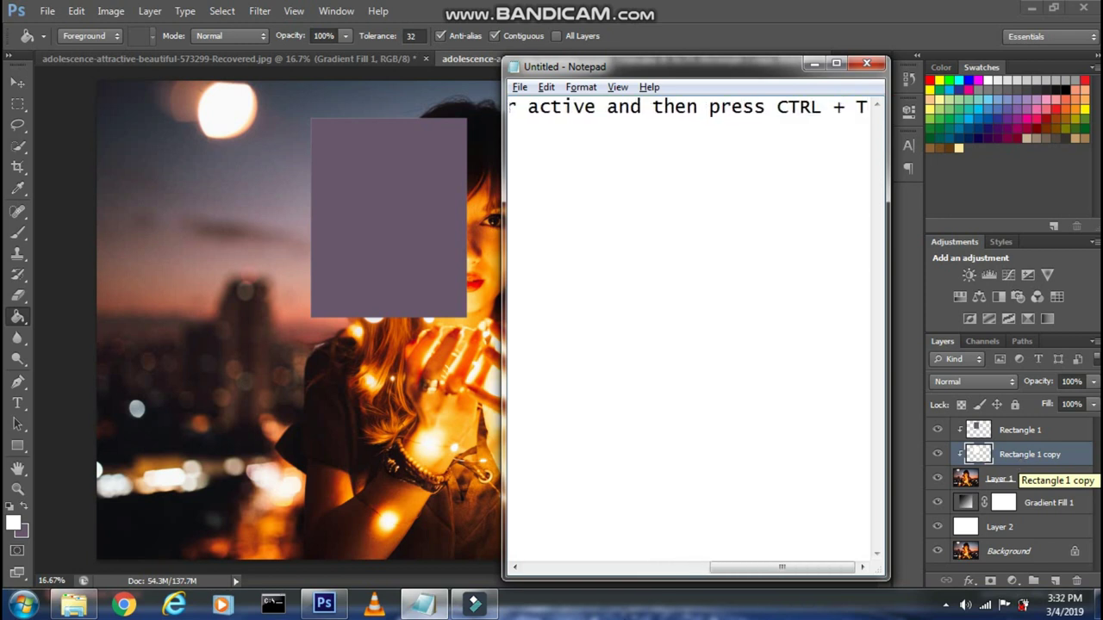
left_click(1021, 465)
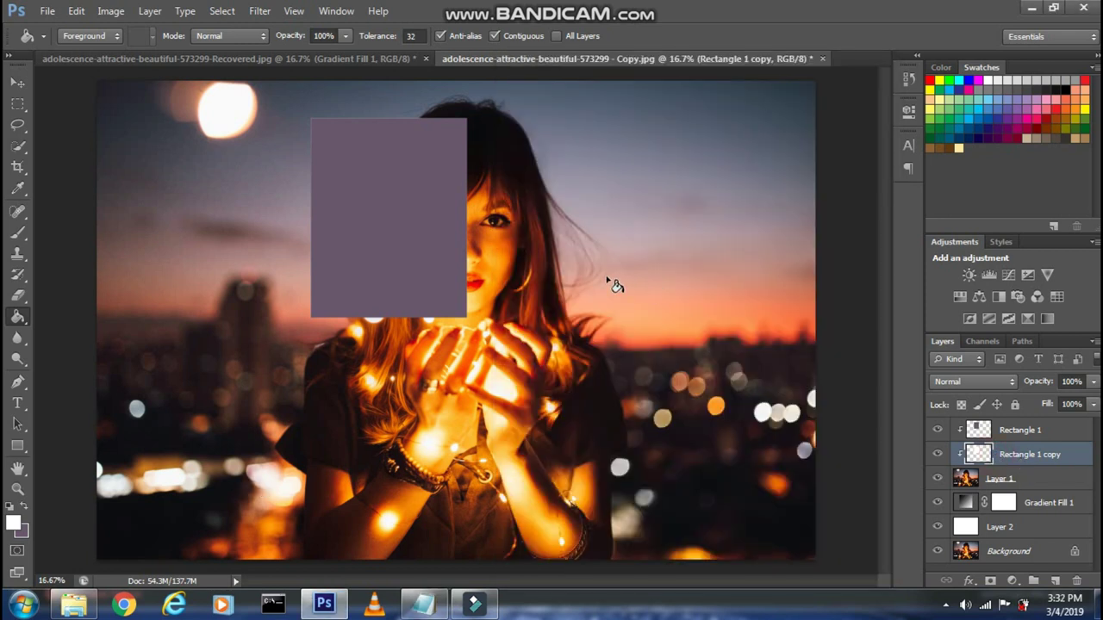
key("ctrl+t")
left_click(423, 603)
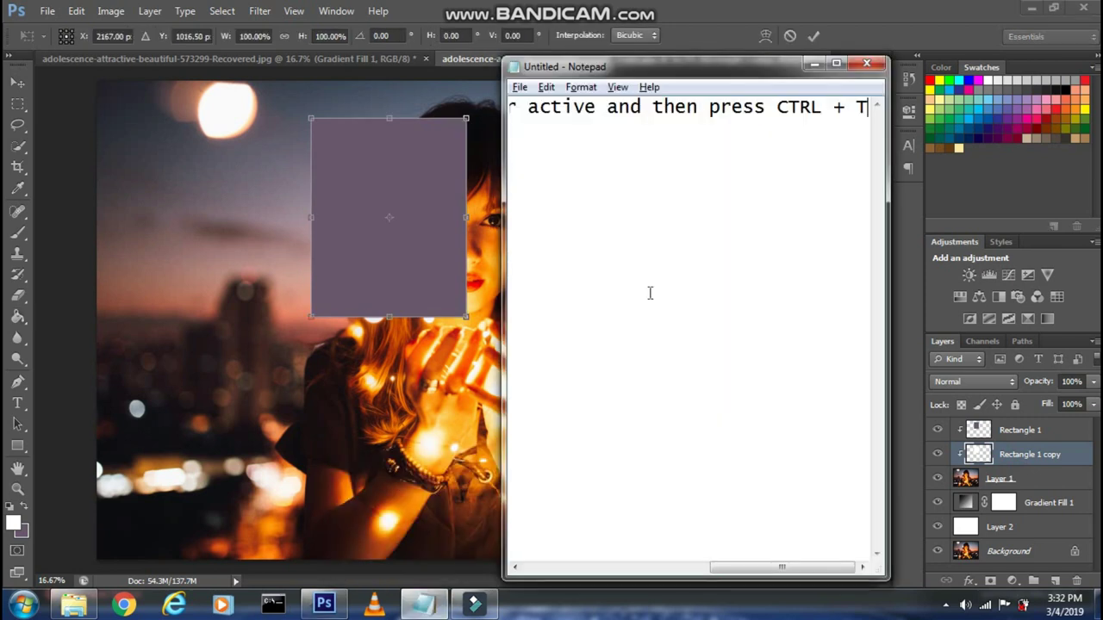
type("Now i")
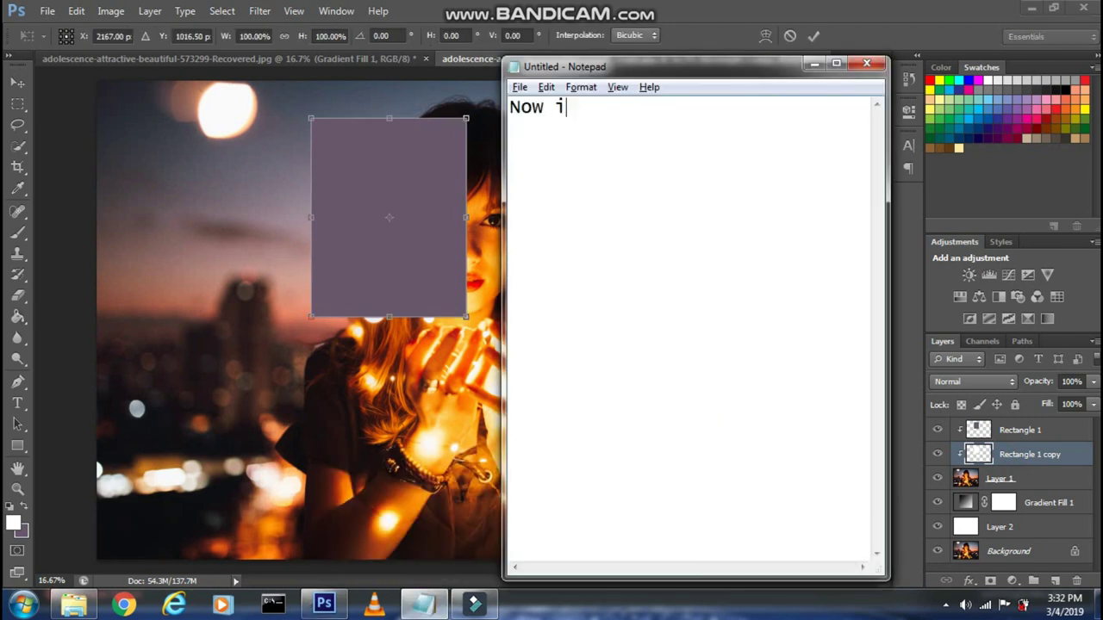
type("ncrease the siz")
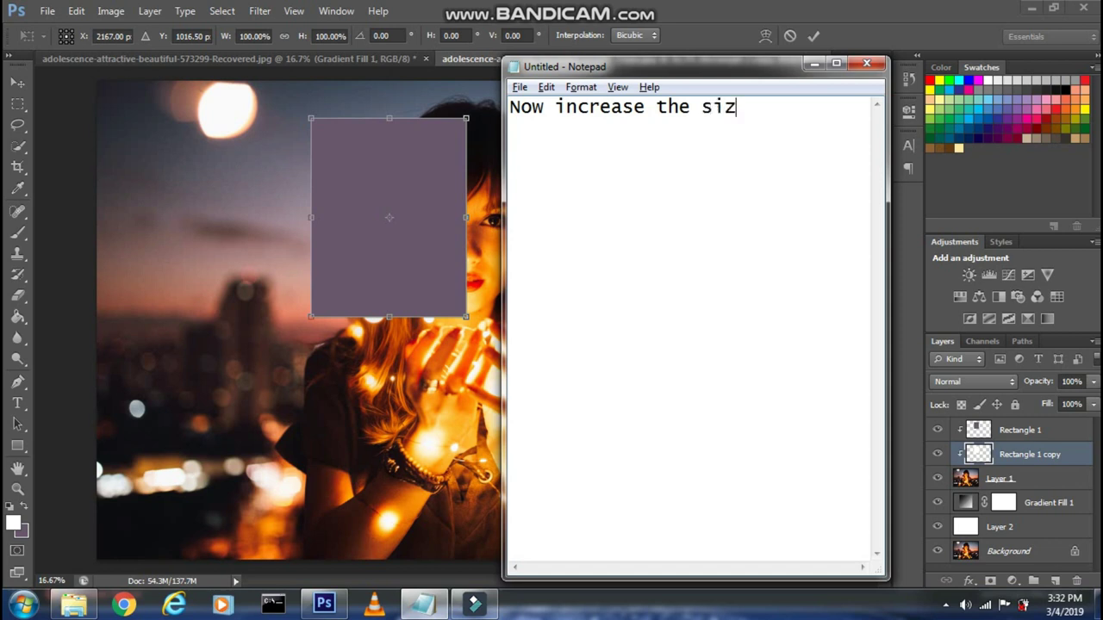
type("the white re")
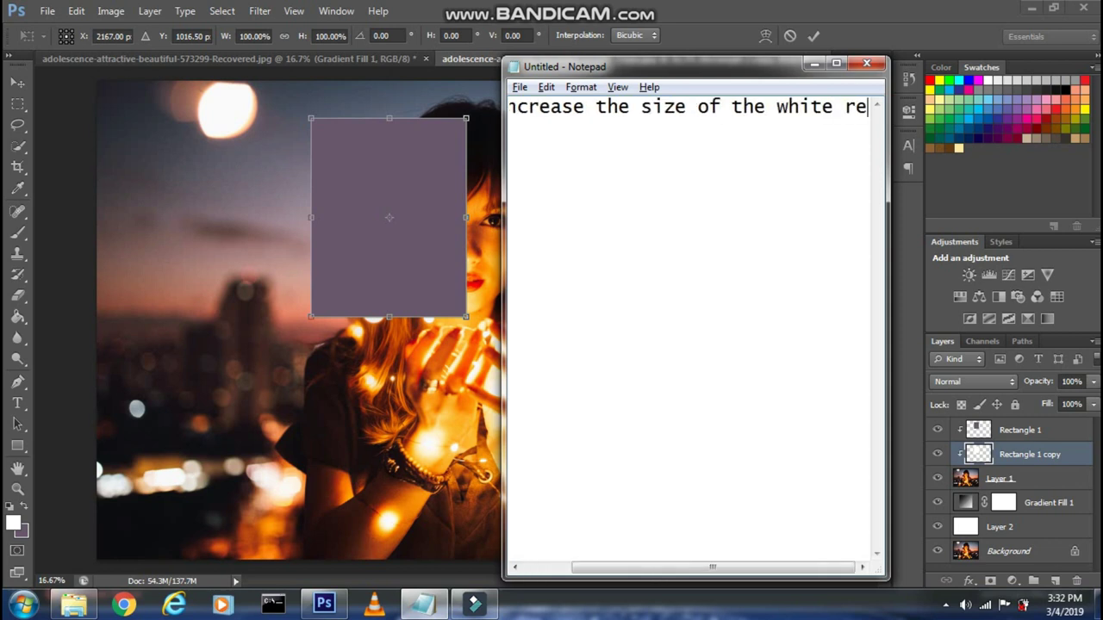
type("ctangle")
Stretch the white rectangle outward on all sides to 108.81% × 110.11% and commit.
left_click(236, 317)
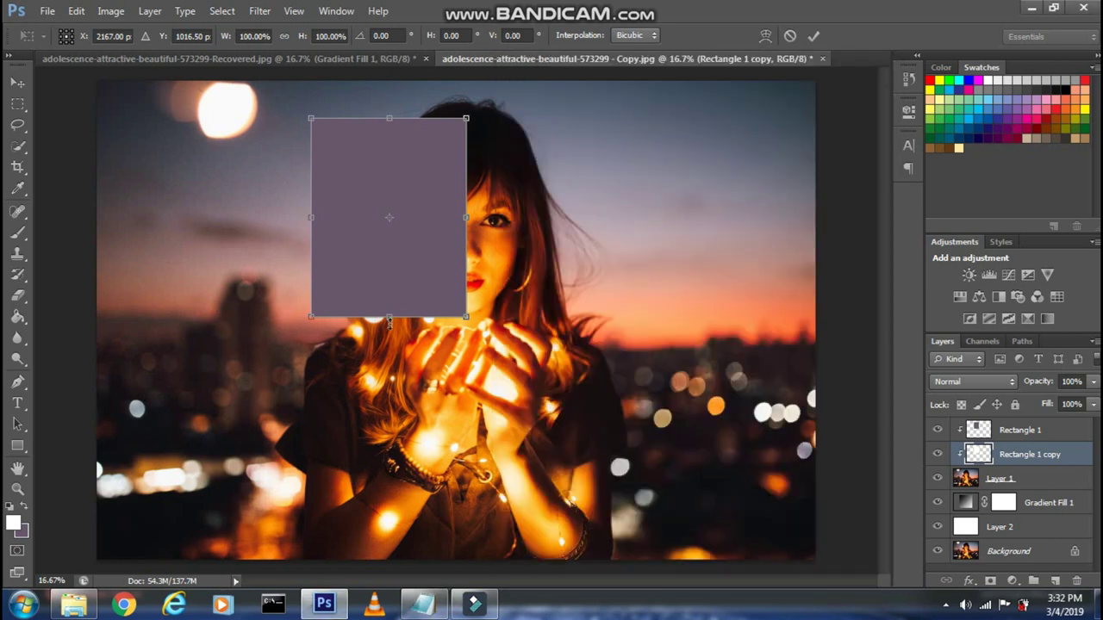
left_click_drag(390, 319, 388, 331)
left_click_drag(310, 222, 301, 224)
left_click_drag(467, 224, 472, 224)
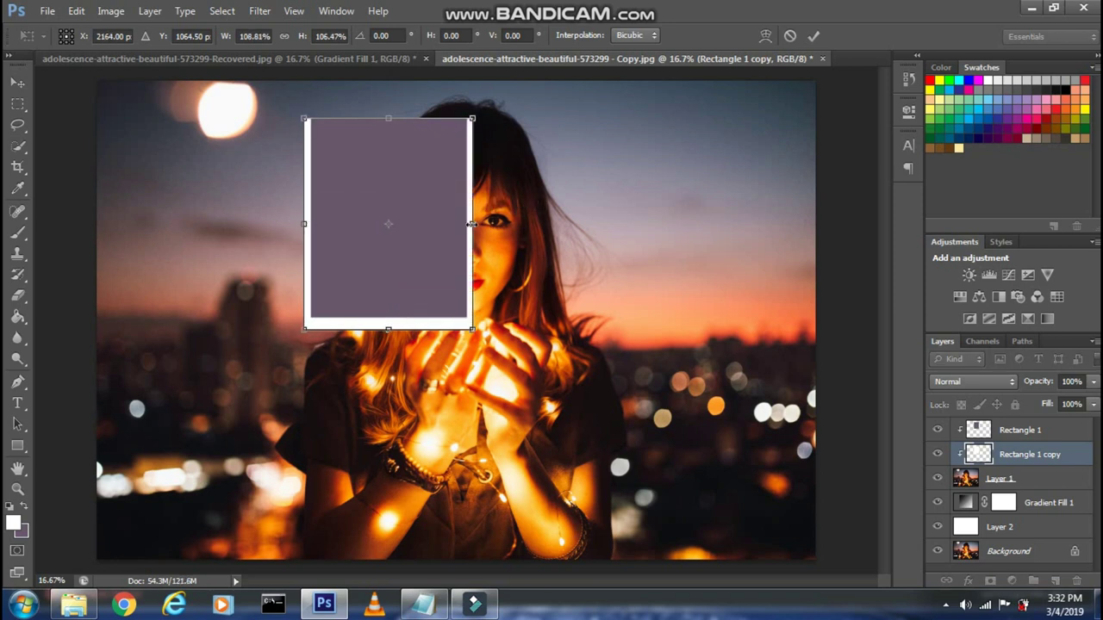
left_click_drag(389, 114, 387, 108)
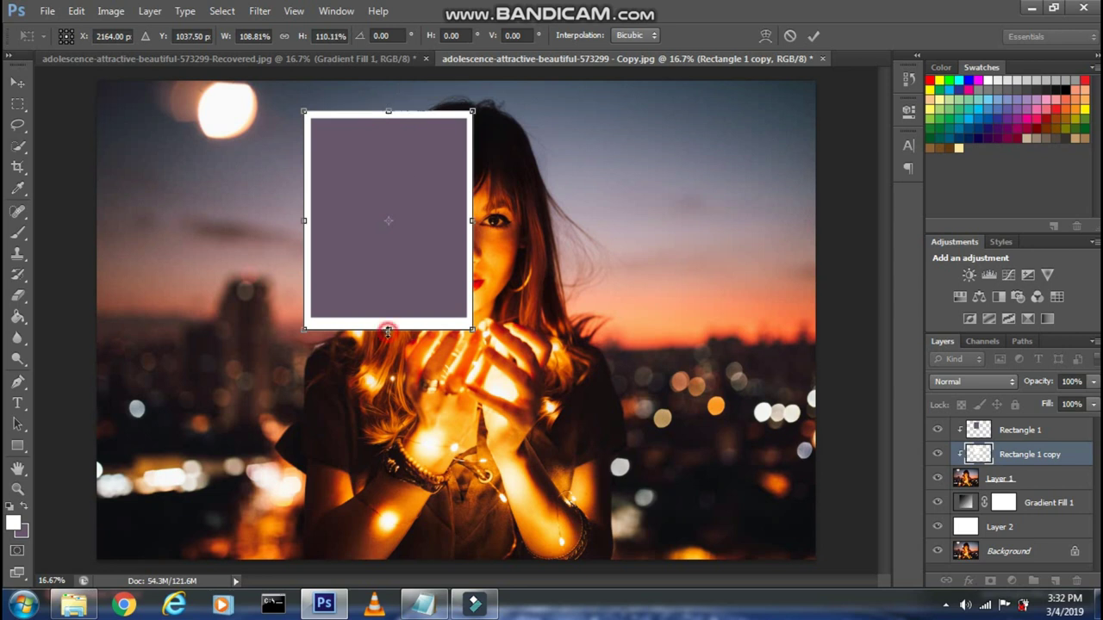
left_click(815, 37)
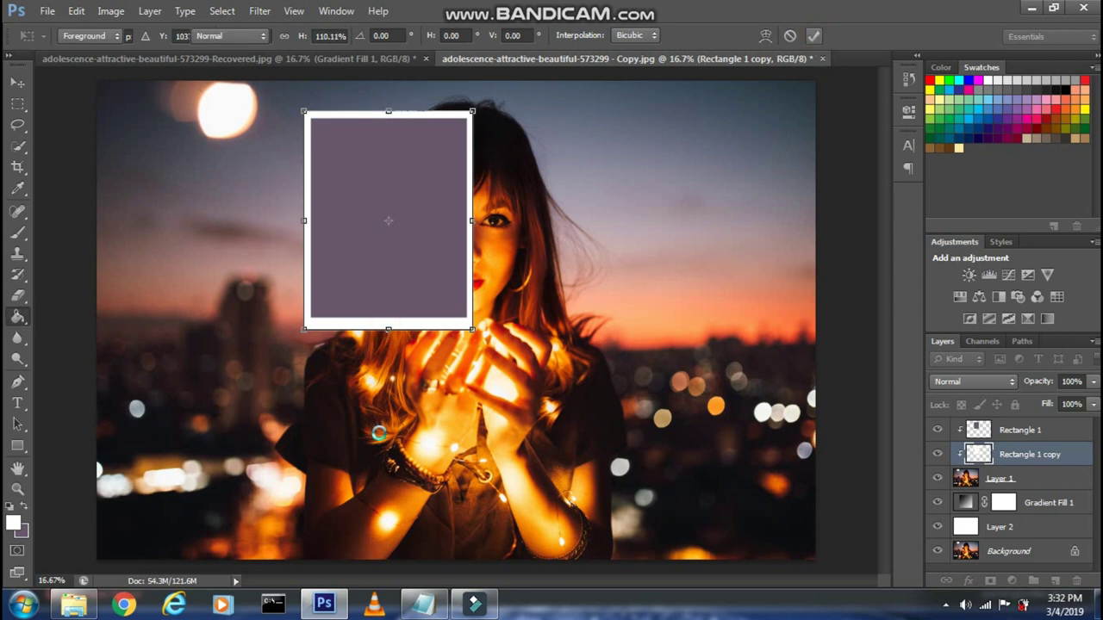
left_click(422, 603)
type("Now br")
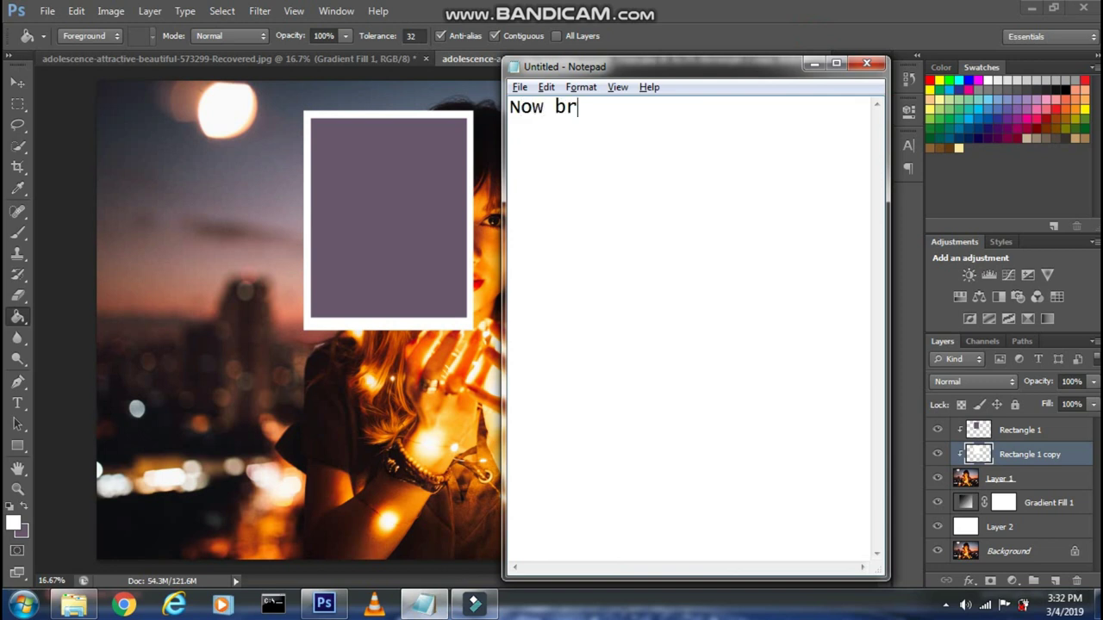
type("ing layer 1 abo")
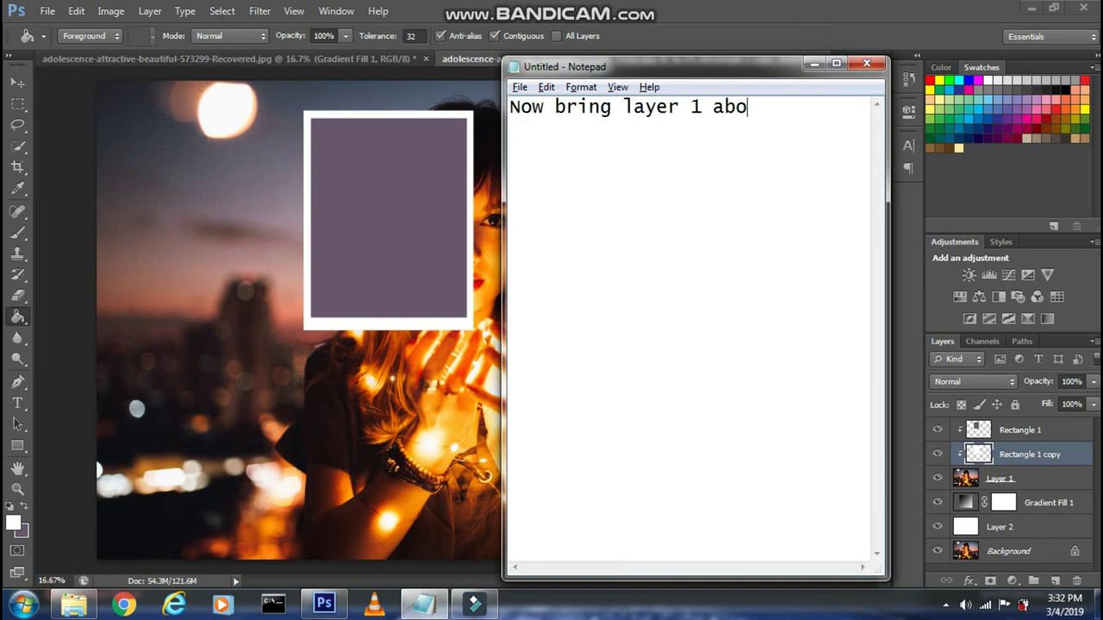
type("th the ")
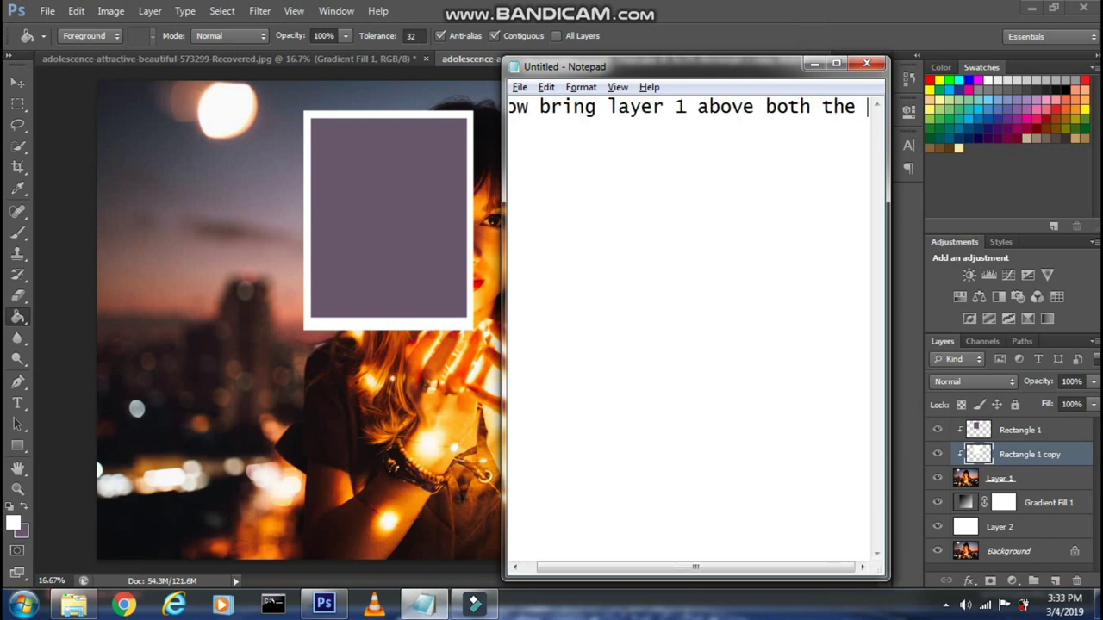
type("rectalges")
Move Layer 1 above both rectangle layers and note the clipping-mask instruction.
left_click(905, 524)
left_click_drag(997, 481, 1000, 424)
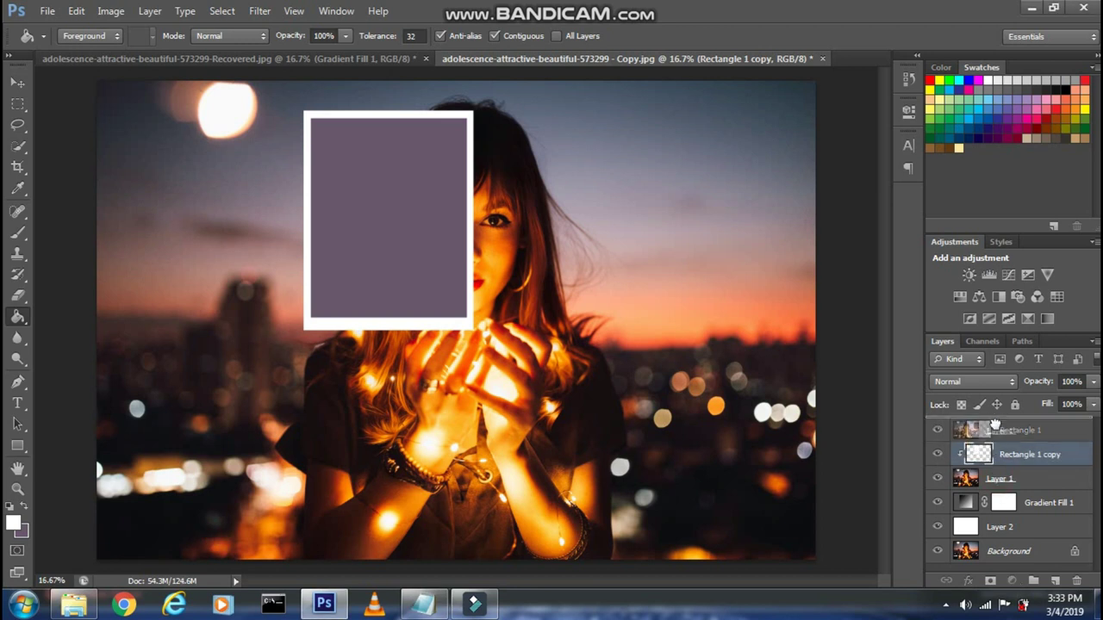
left_click(423, 604)
key("ctrl+a")
type("Th")
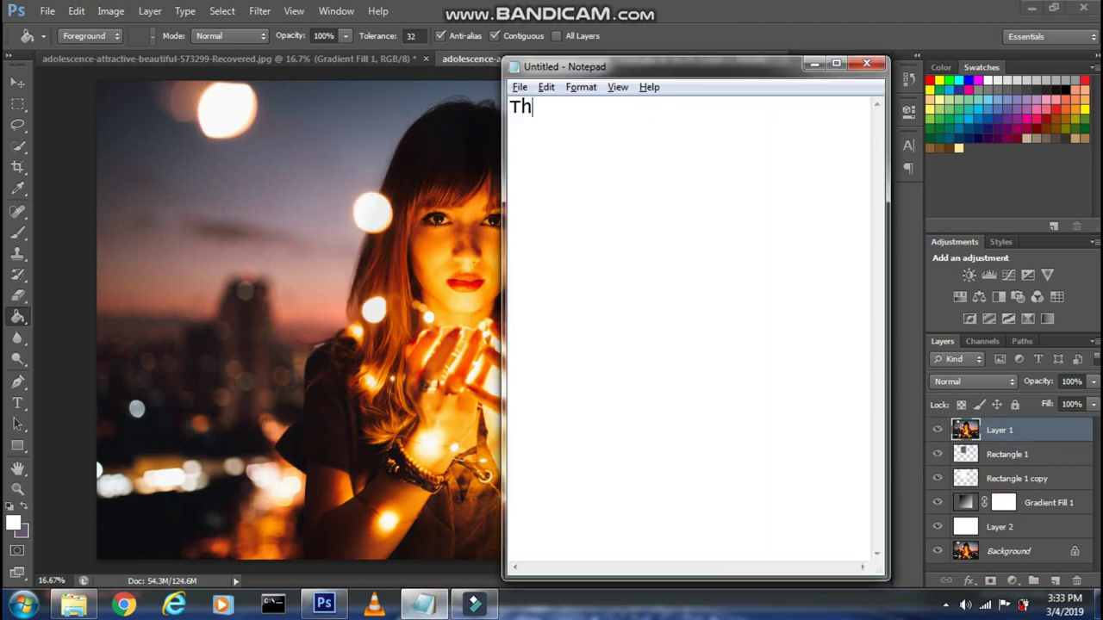
type("en right click on")
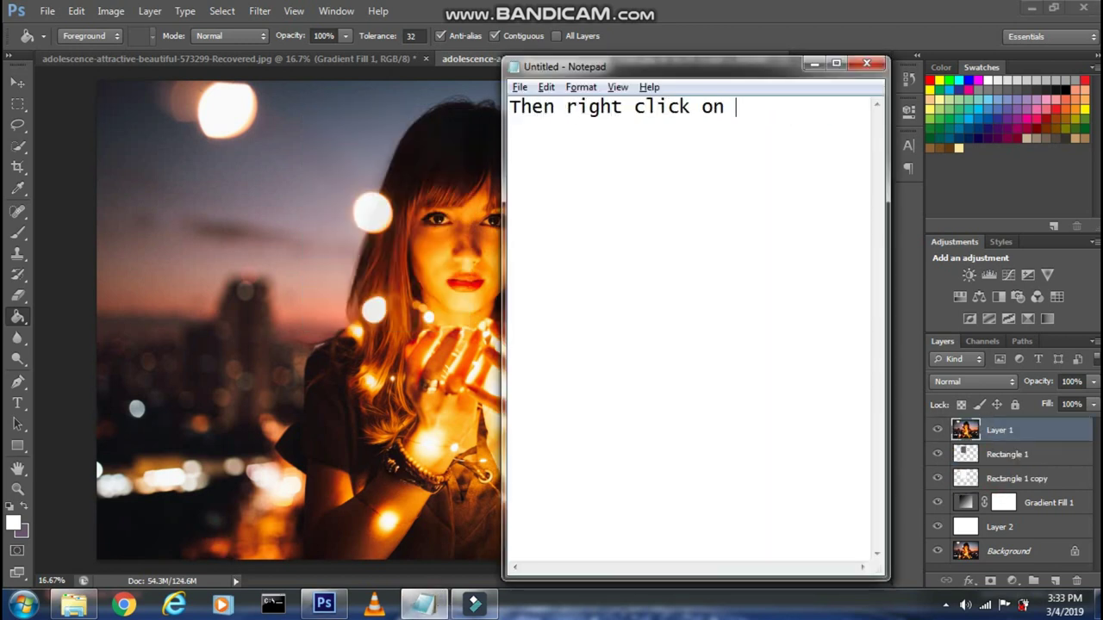
type("yer 1 and s")
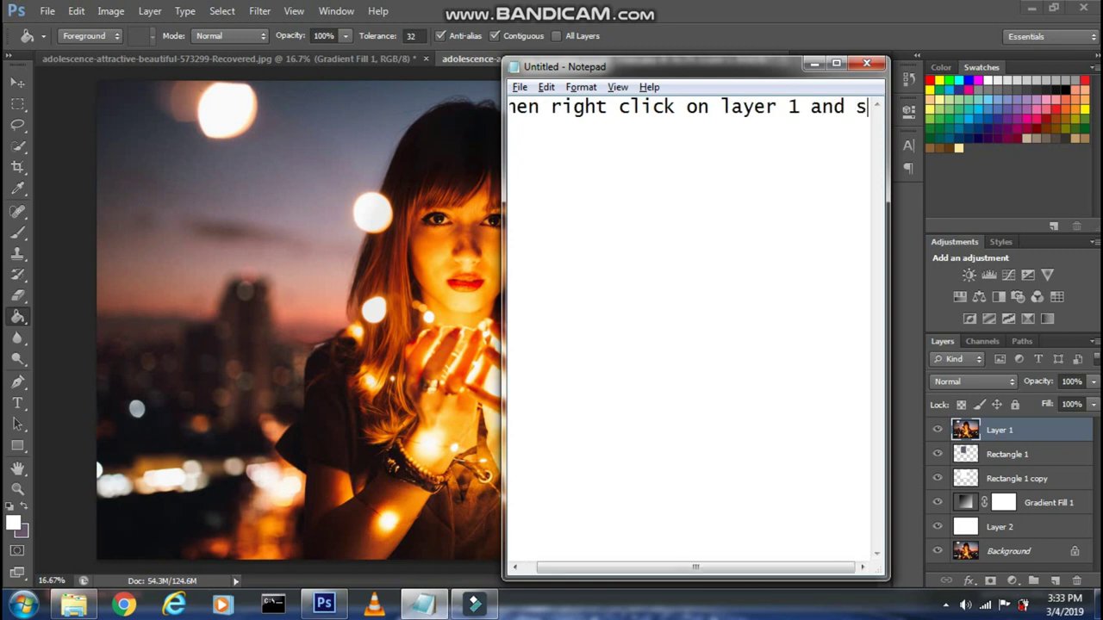
type("elect create cli")
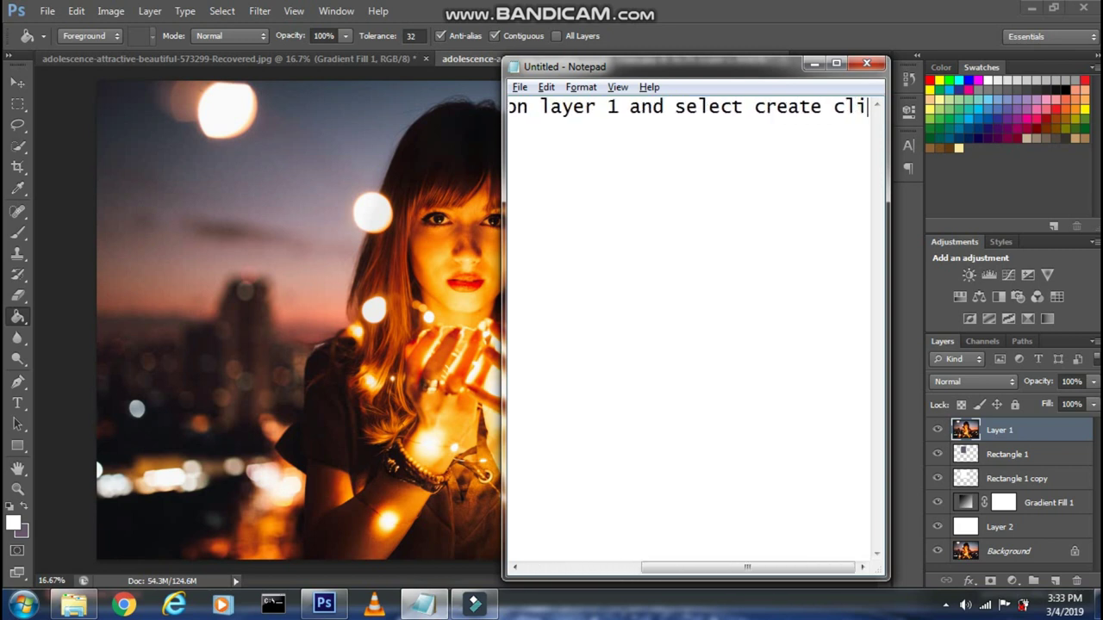
type("pping mask over there")
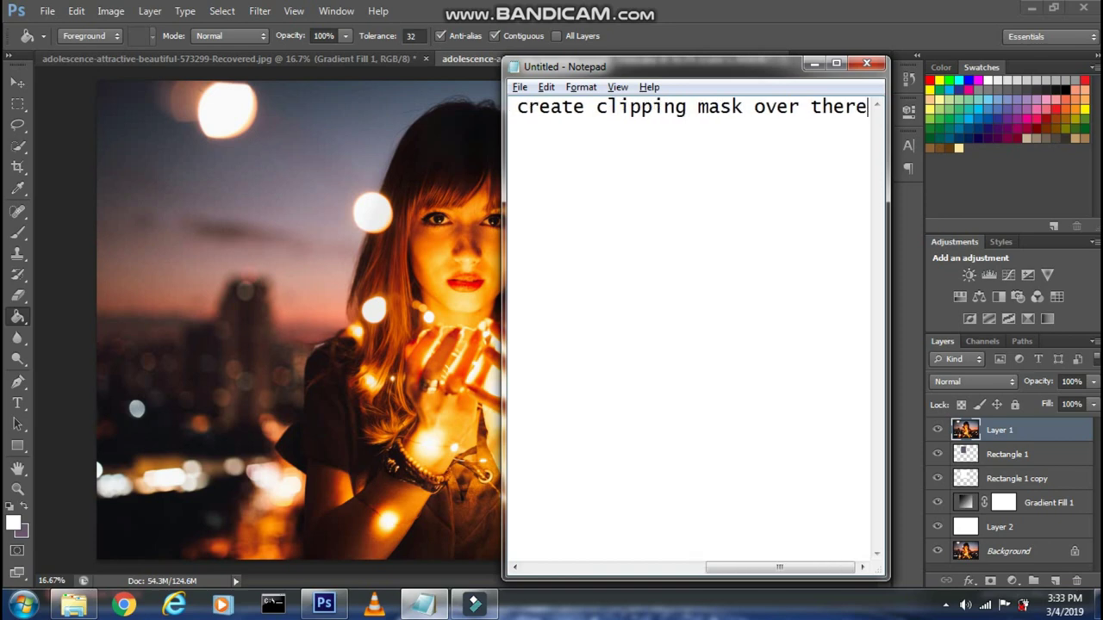
Clip Layer 1 to Rectangle 1 using Create Clipping Mask.
left_click(258, 443)
right_click(1034, 431)
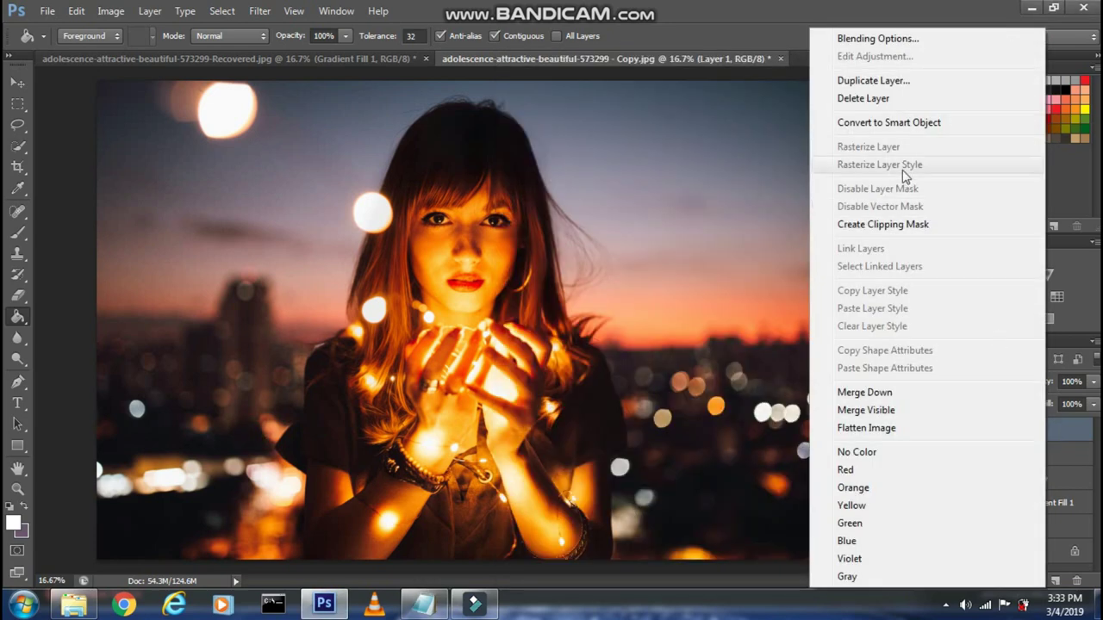
left_click(882, 224)
left_click(424, 605)
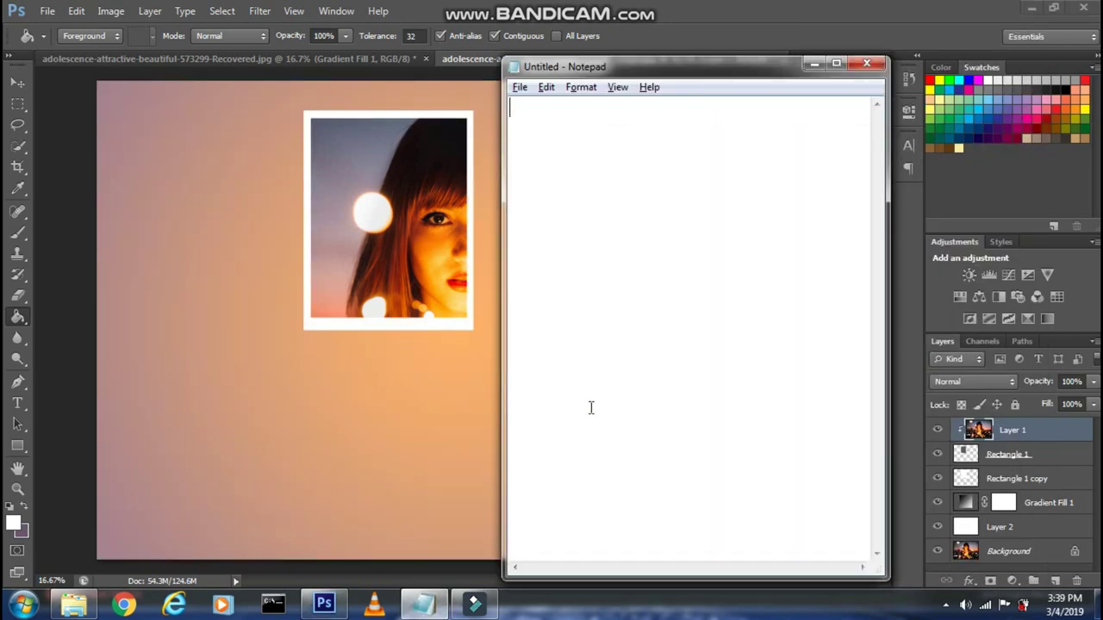
Note the selection step, then select Rectangle 1 copy and Rectangle 1 together.
type("Now select any re")
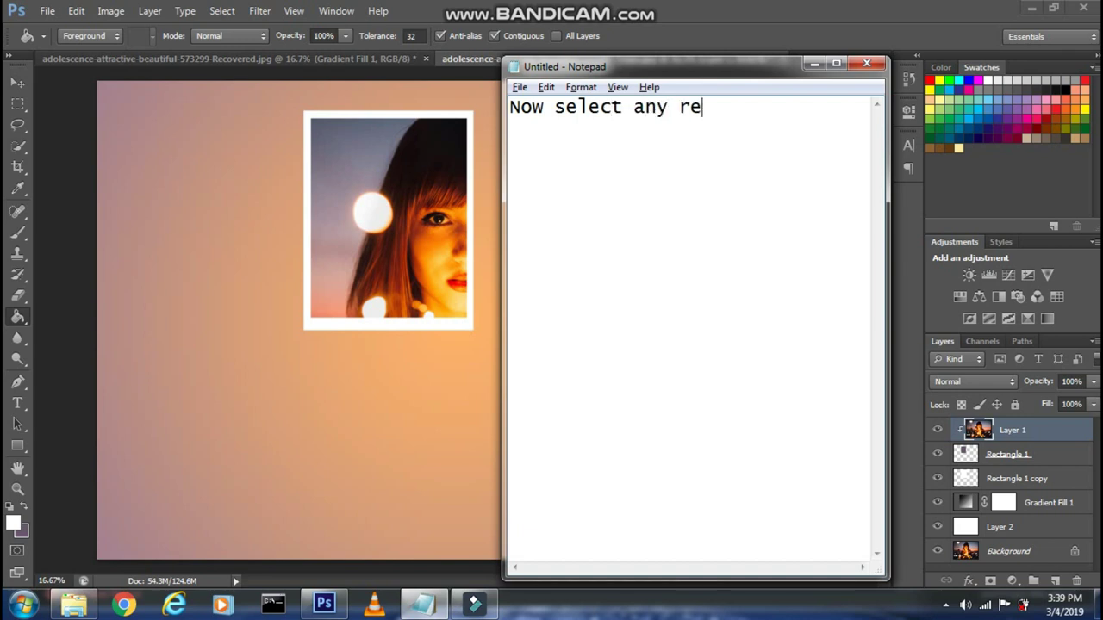
type("ctanlge layer")
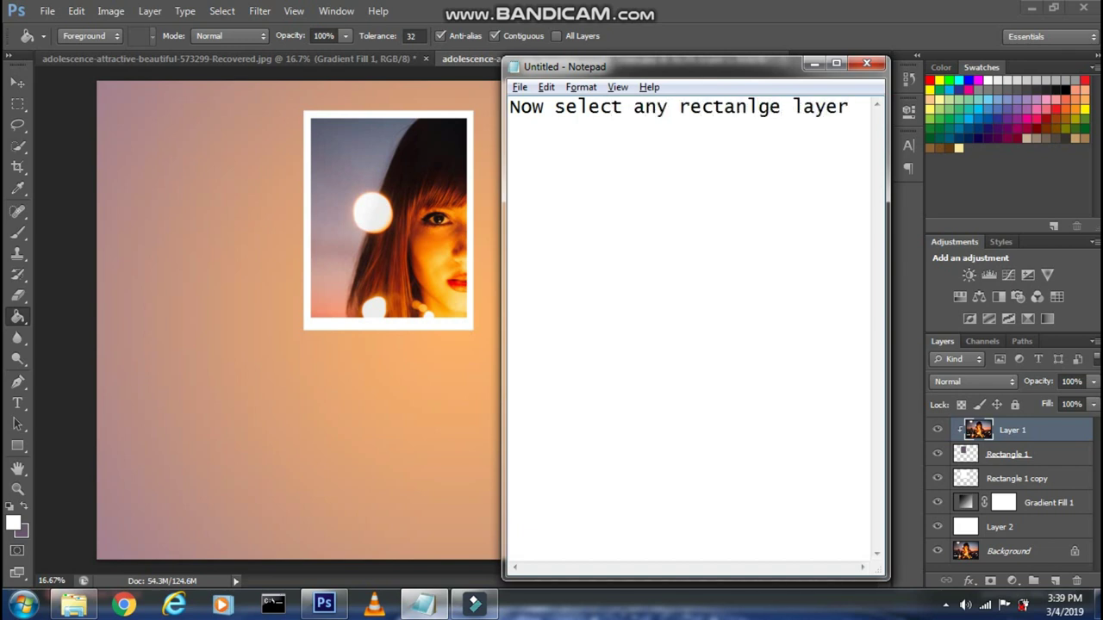
type("and then press CT")
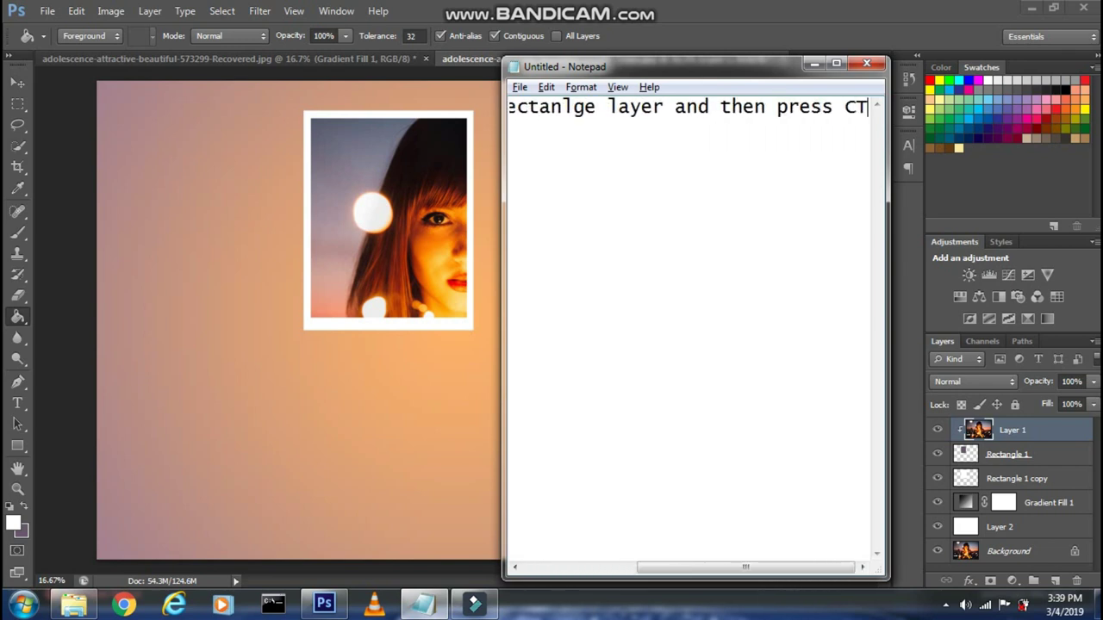
type("RL and select ot")
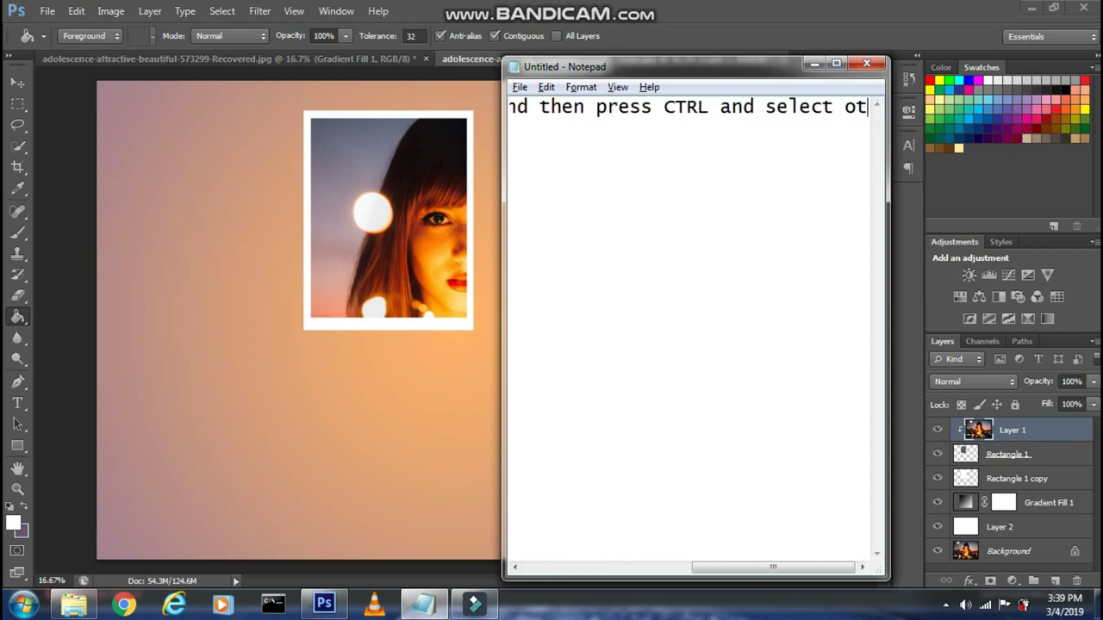
type("her rectangle layer")
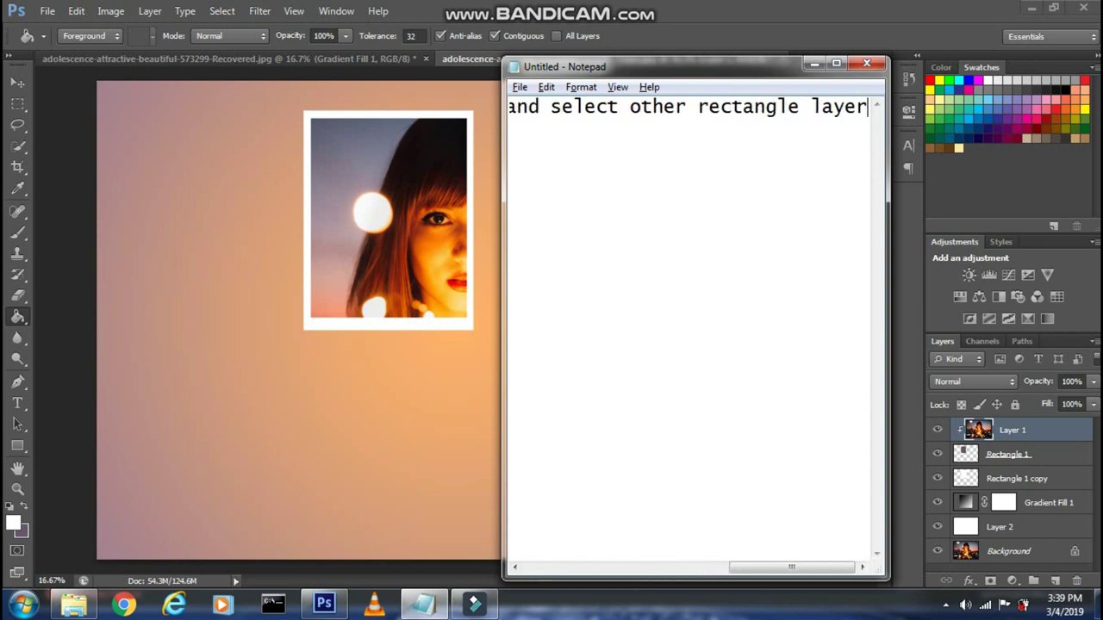
left_click(920, 531)
left_click(989, 487)
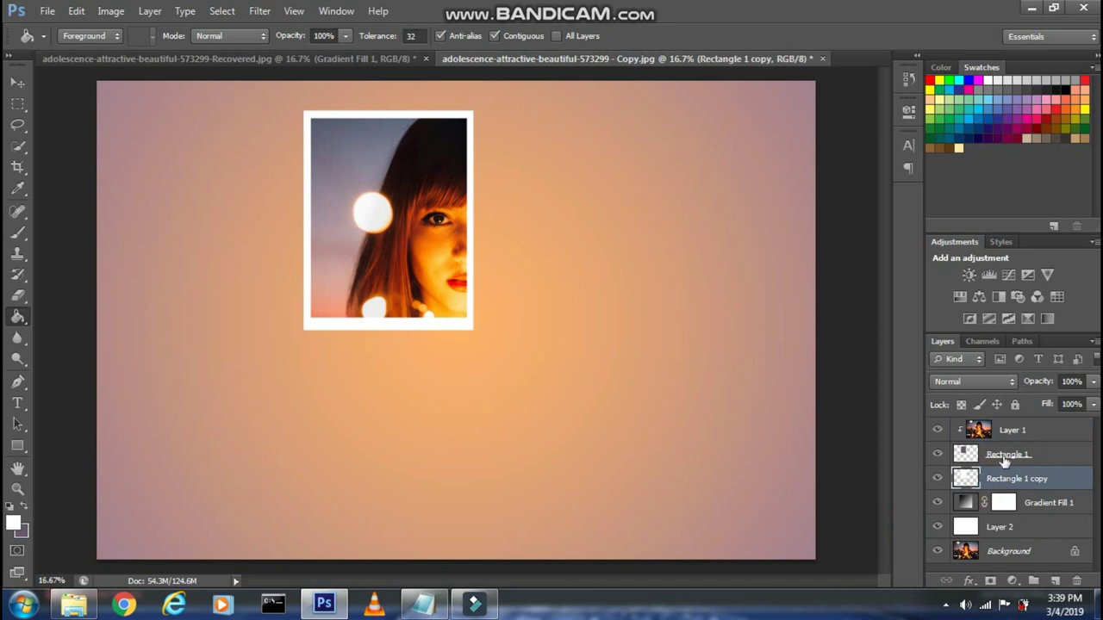
left_click(1004, 456, "ctrl")
Note the Move tool step and nudge the framed photo slightly up and left.
left_click(423, 604)
key("ctrl+a")
key("BackSpace")
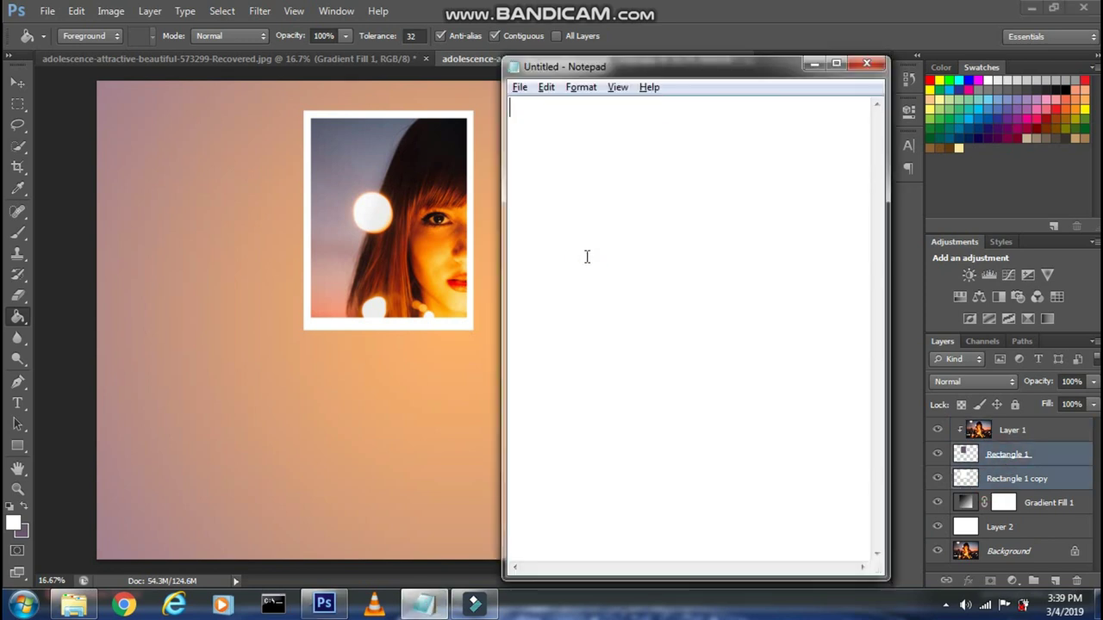
type("Then using move tool you can")
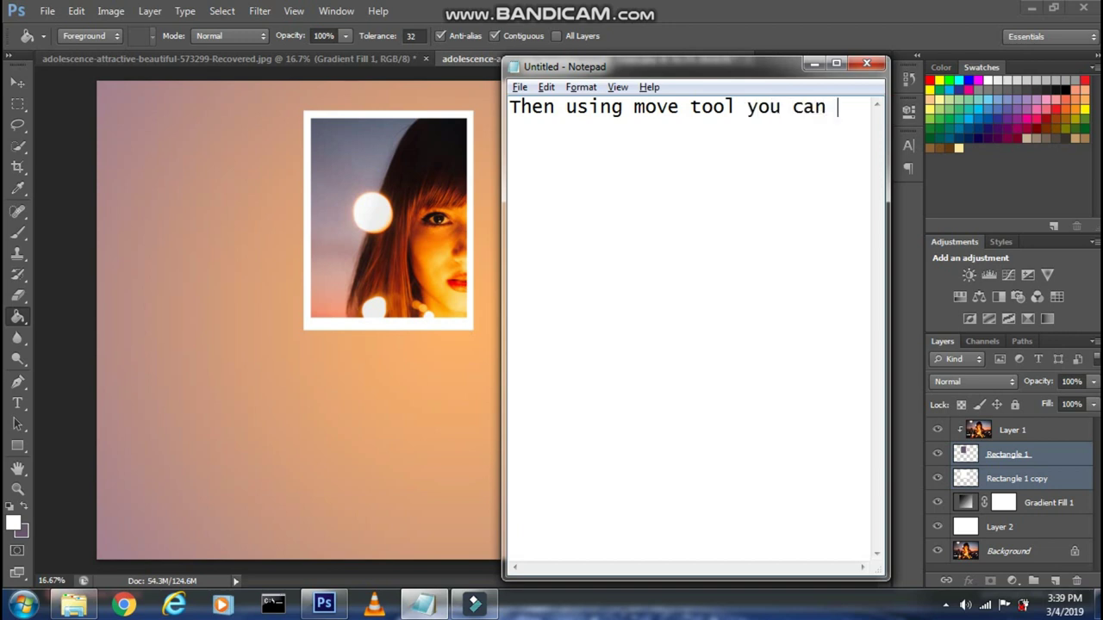
type("place the rectan")
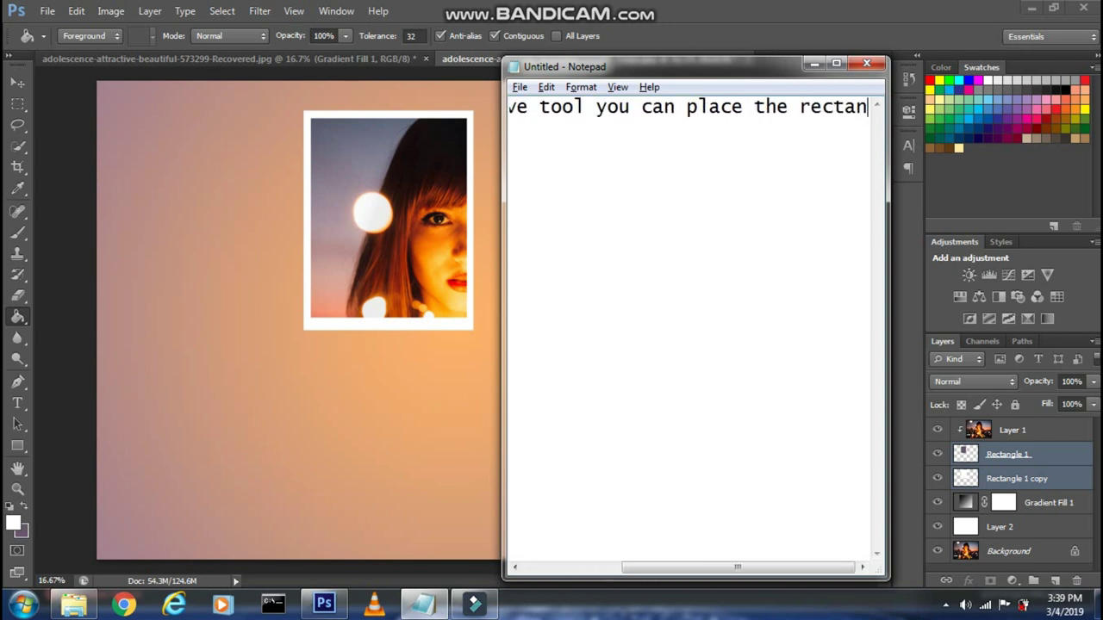
type("gle properly")
left_click(188, 344)
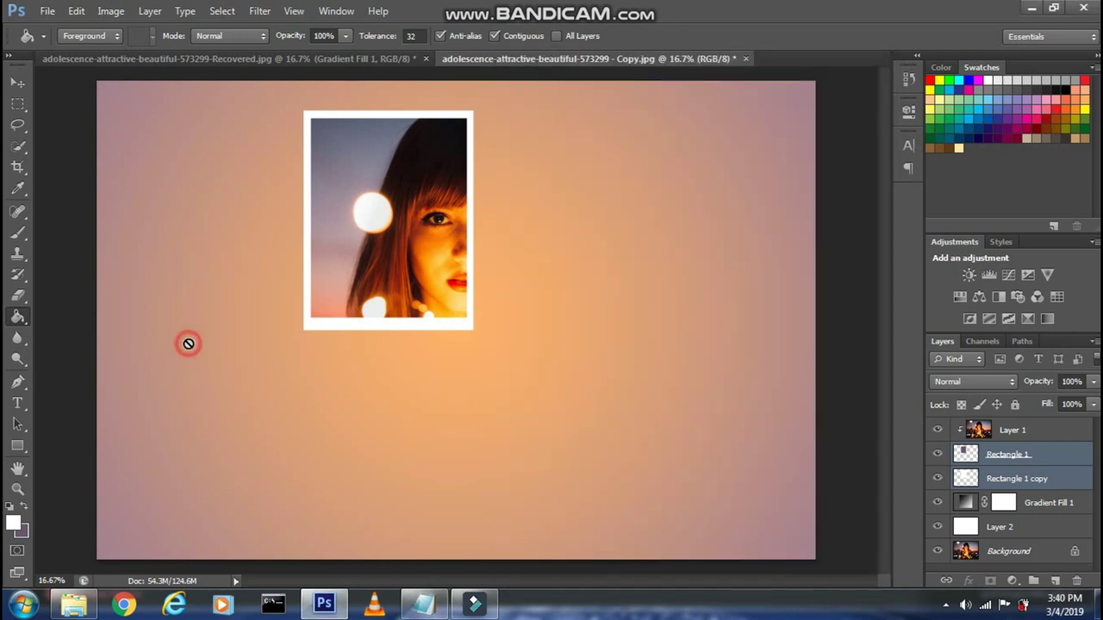
left_click(17, 82)
mouse_move(391, 232)
left_mouse_down()
mouse_move(362, 222)
mouse_move(388, 236)
left_mouse_up()
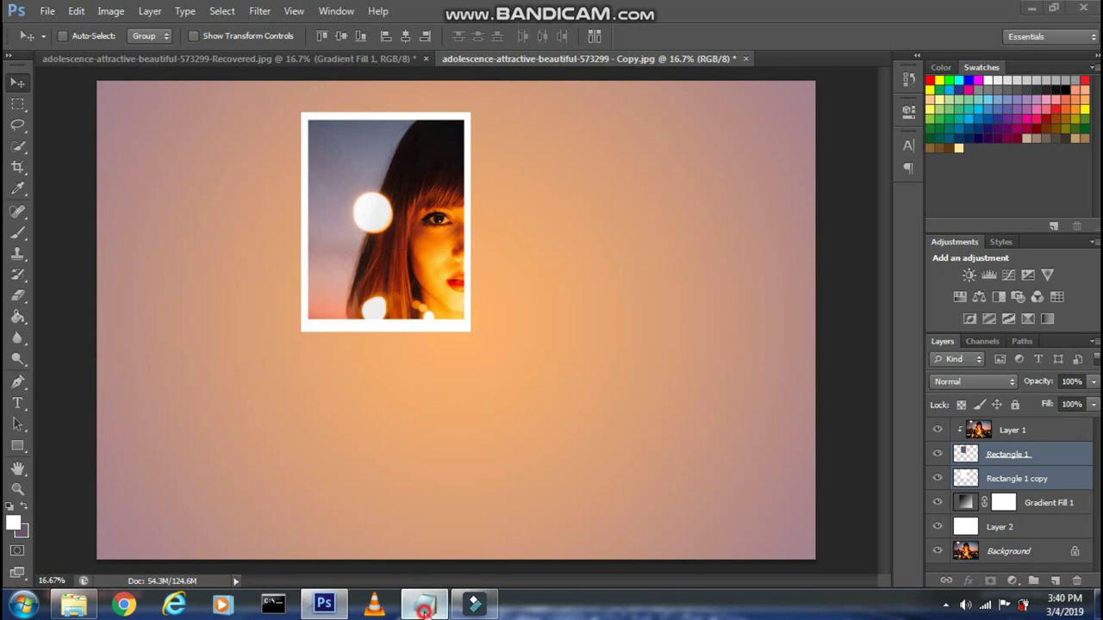
left_click(424, 608)
Select Layer 1, Rectangle 1 and Rectangle 1 copy together in the Layers panel.
key("ctrl+a")
type("Now select lay")
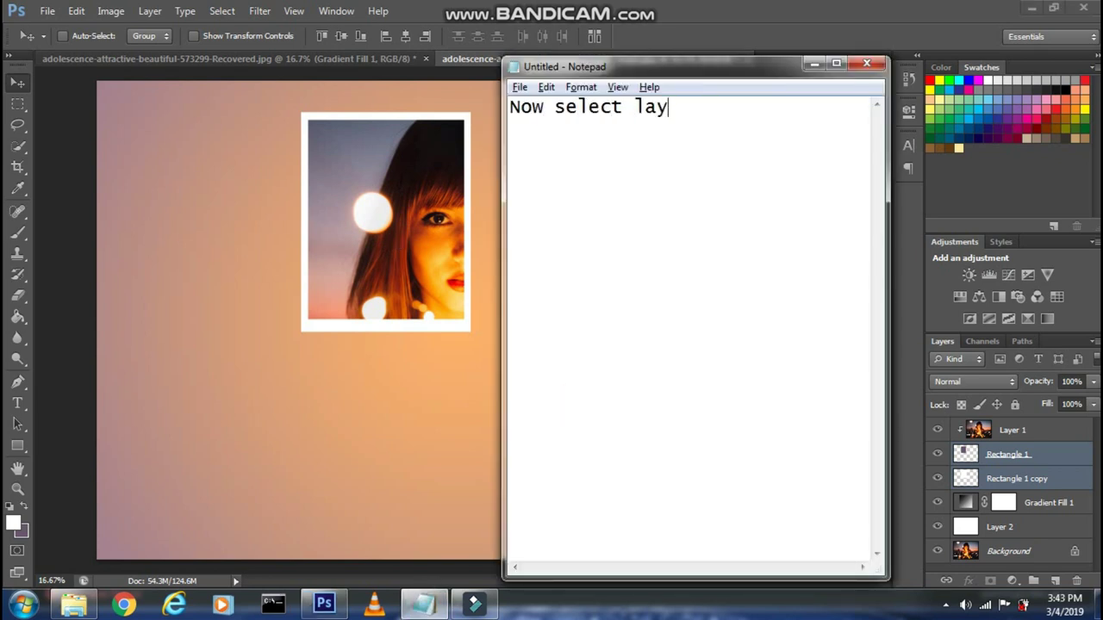
type("er 1 and then press ")
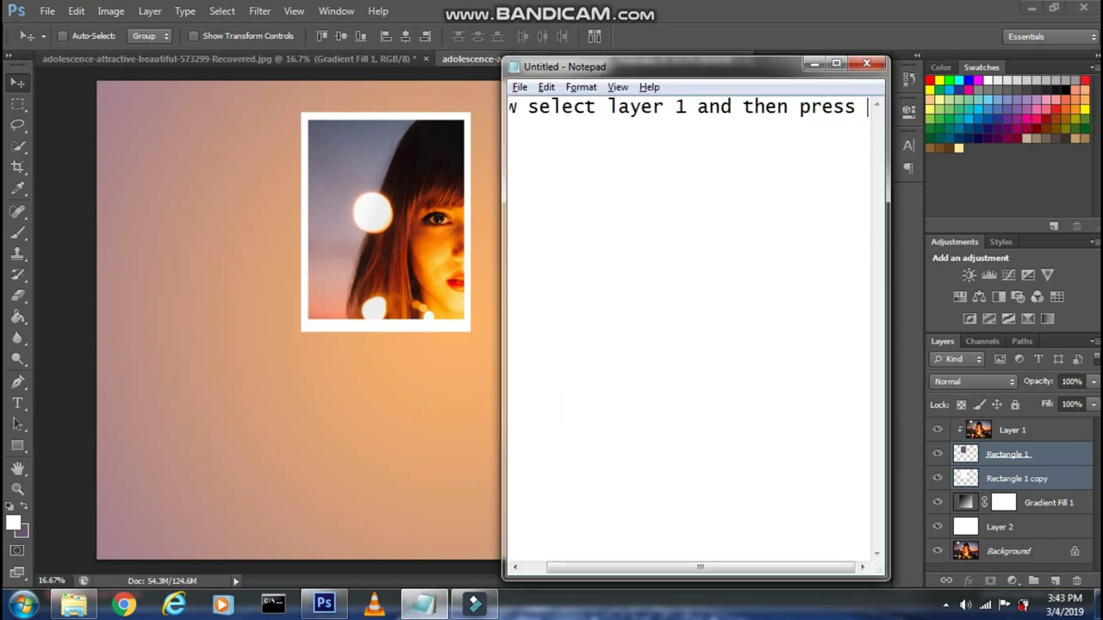
type("CTRL and select both the")
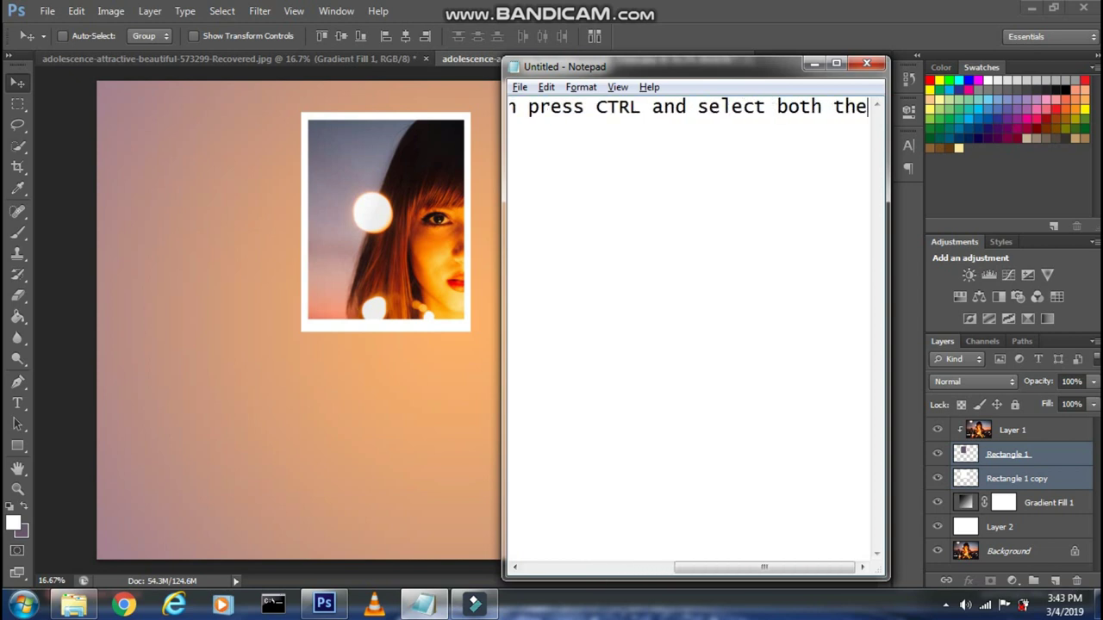
type(" rectangle layers")
left_click(306, 329)
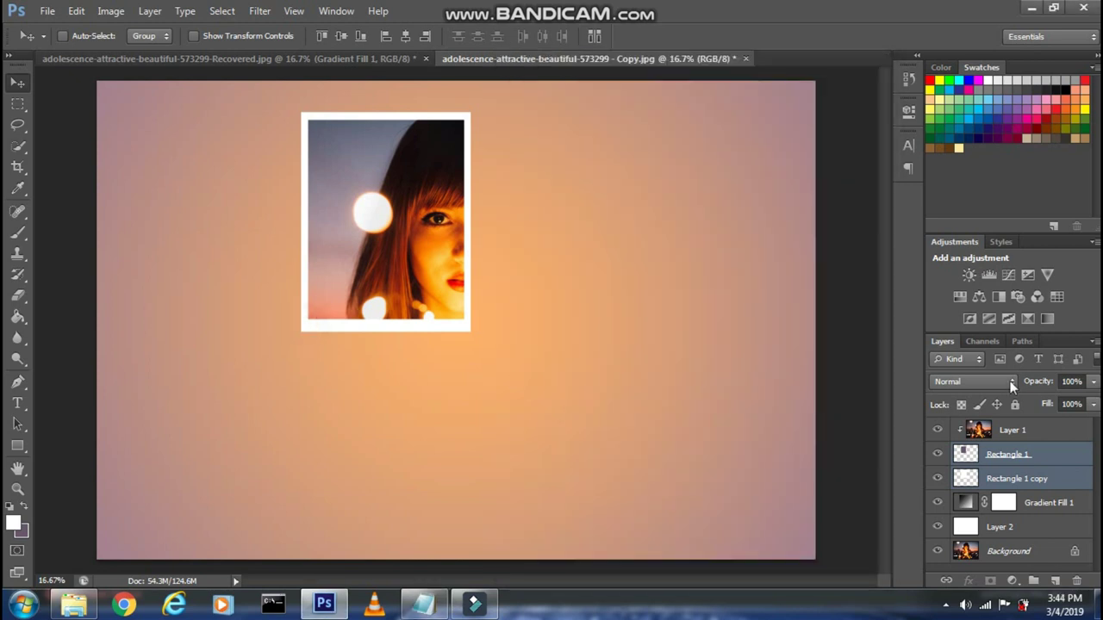
left_click(1025, 429)
left_click(1024, 458, "ctrl")
left_click(1020, 480, "ctrl")
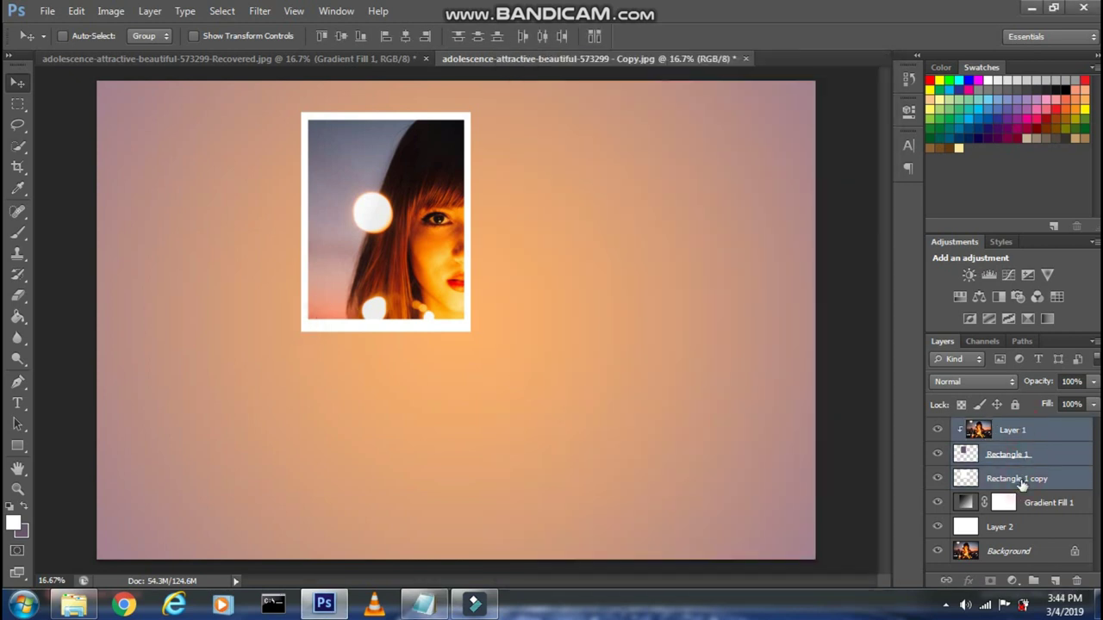
Group the three selected layers into Group 1 with Ctrl+G, then clear the note.
key("alt+Tab")
key("ctrl+a")
type("Th")
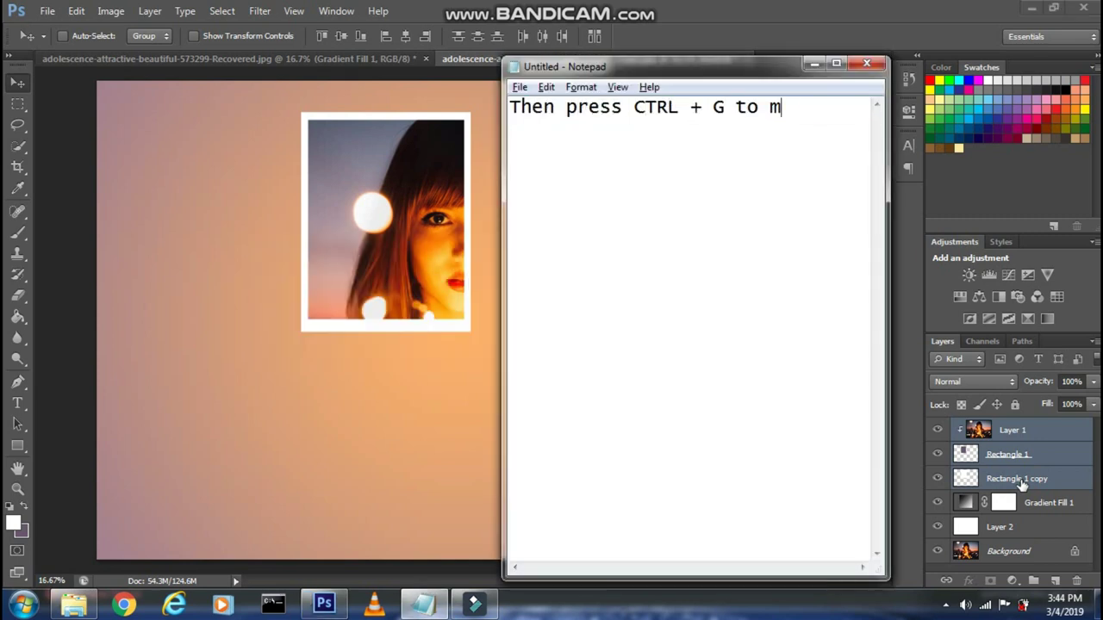
type("erge them into a group")
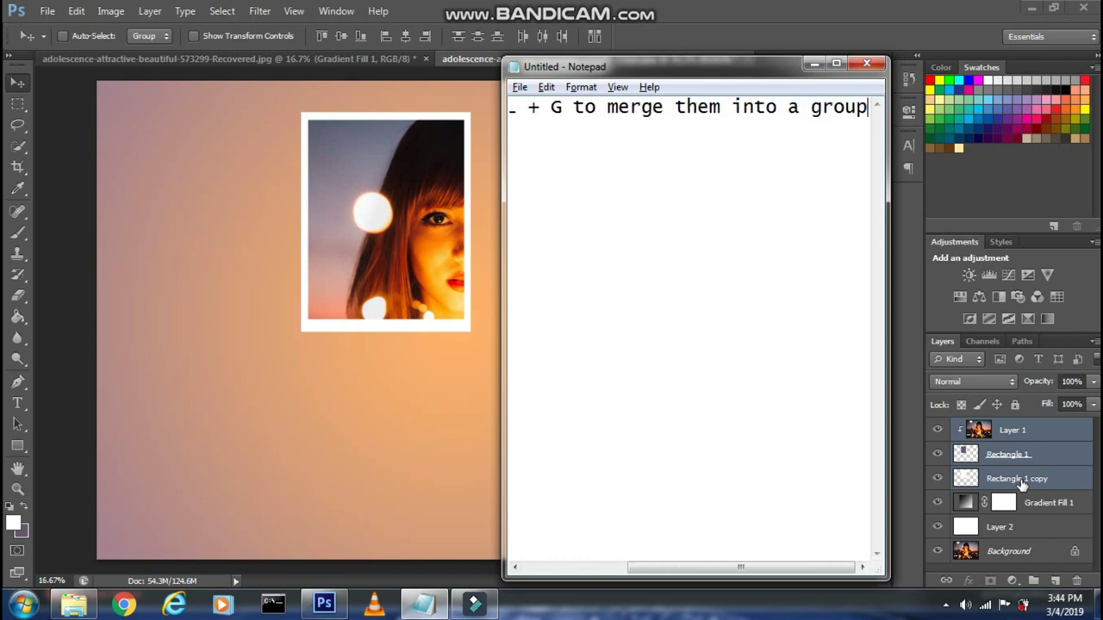
key("alt+Tab")
key("ctrl+g")
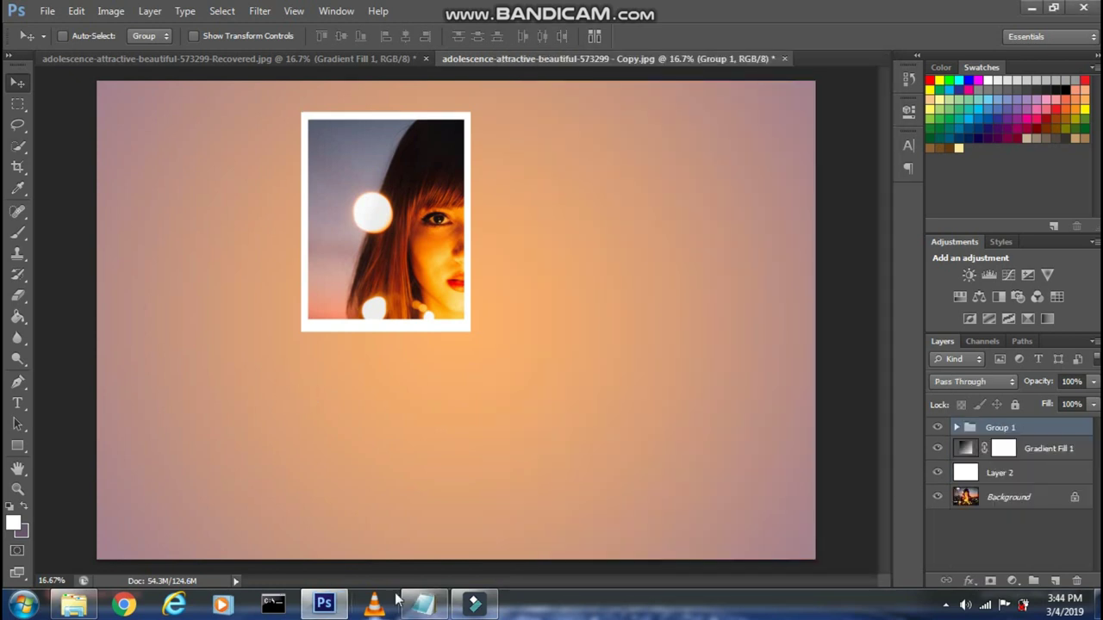
left_click(422, 604)
key("ctrl+a")
key("BackSpace")
Duplicate Group 1 with Ctrl+J to create Group 1 copy, updating the note.
type("er tha")
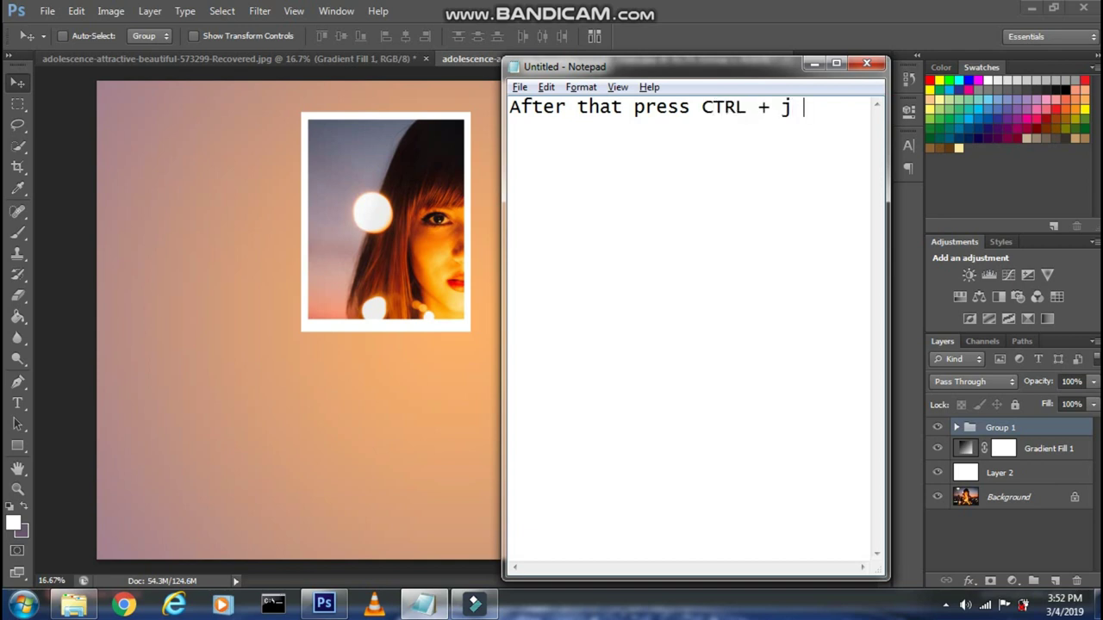
type("create a")
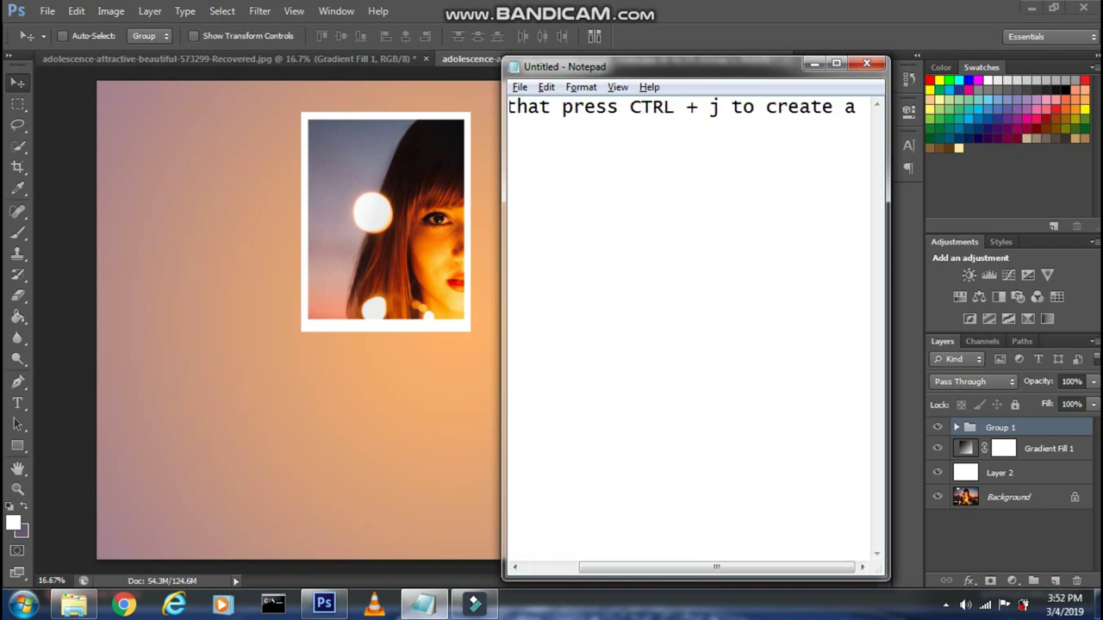
type(" duplicate of the group")
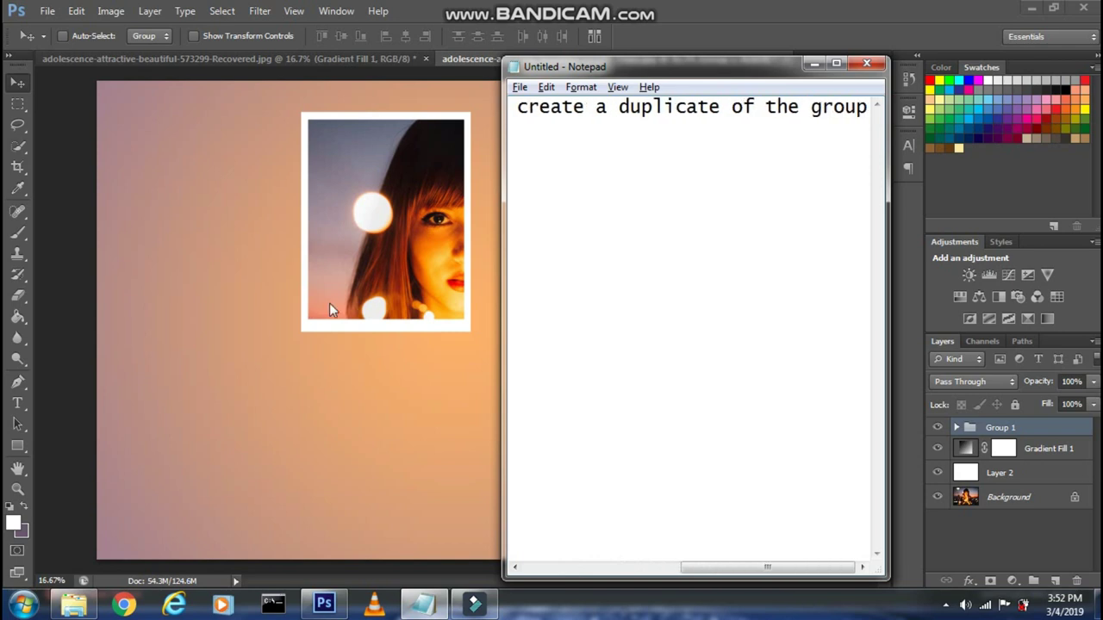
key("alt+Tab")
key("ctrl+j")
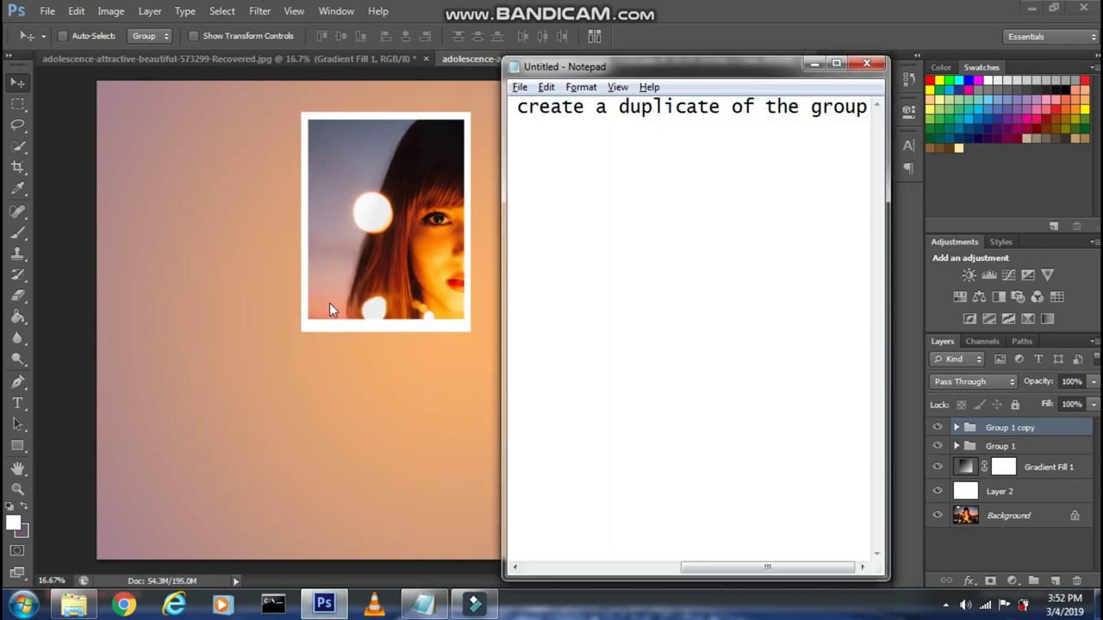
key("alt+Tab")
key("ctrl+a")
key("BackSpace")
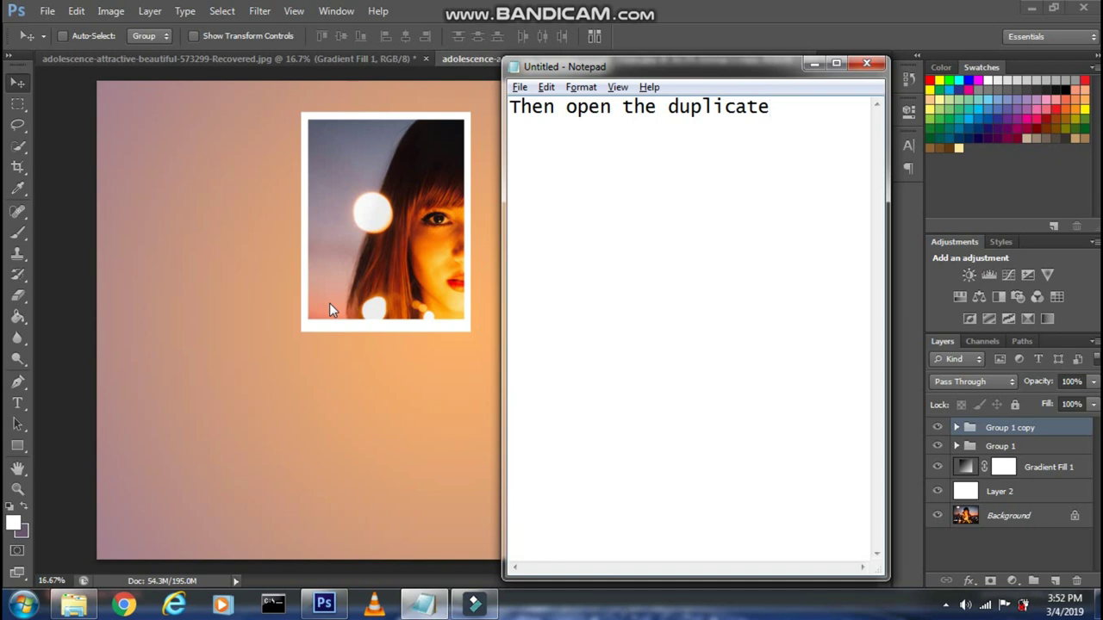
type("and then select a")
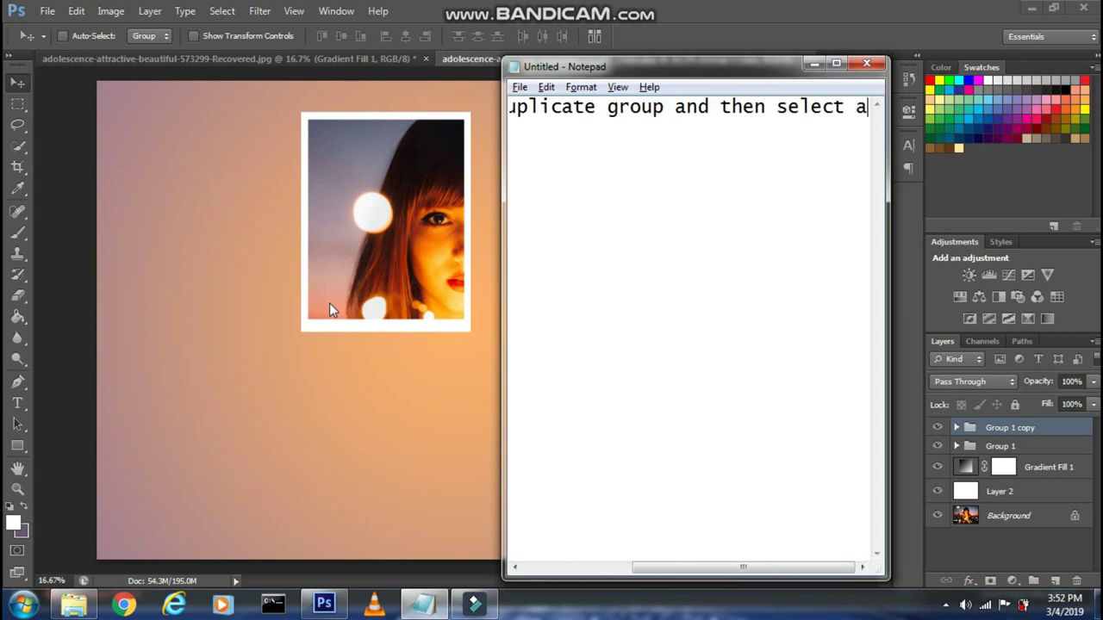
type("gle ")
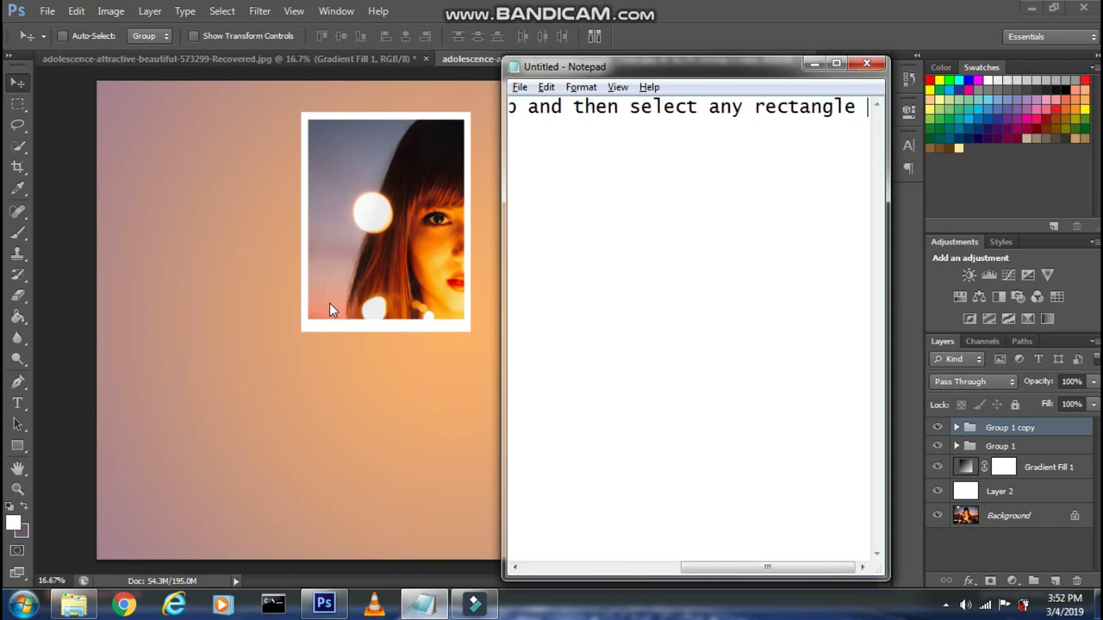
type("layer ")
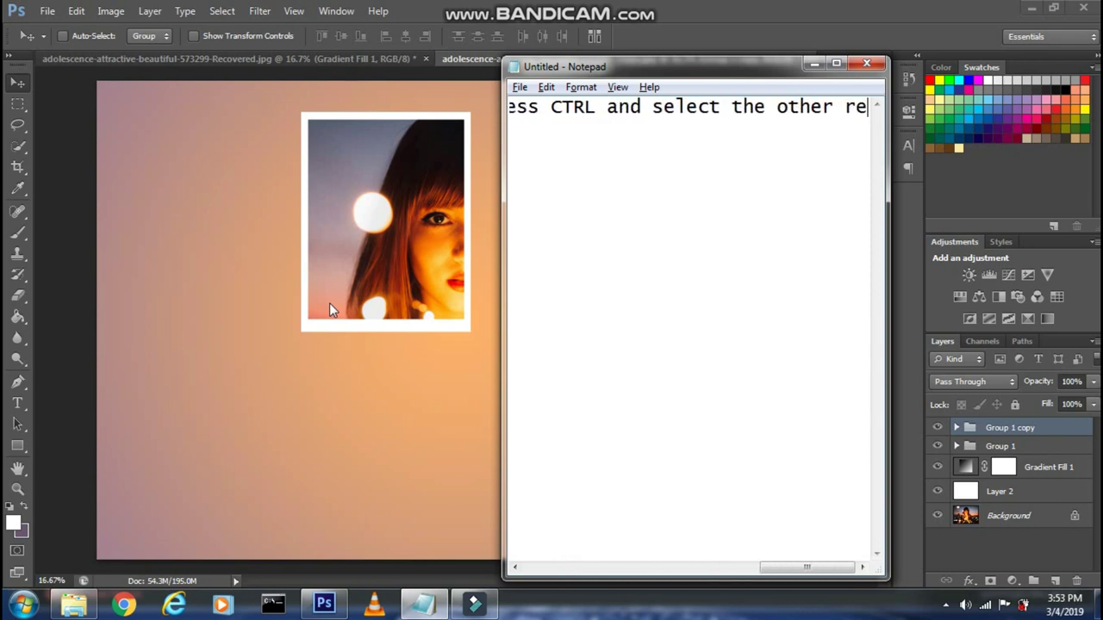
type("ctangle layer")
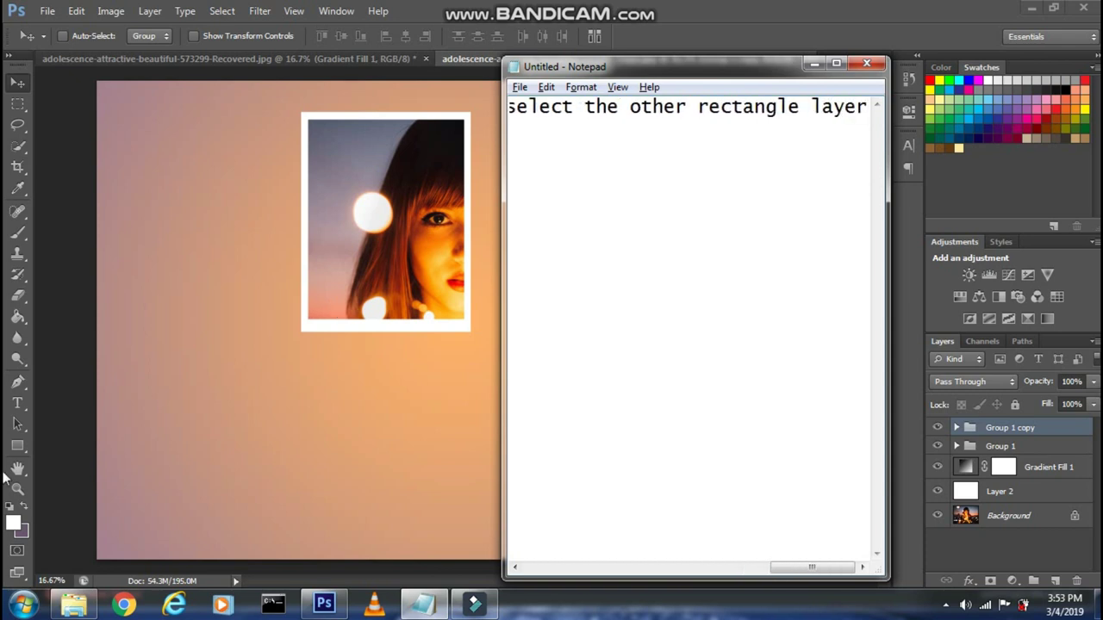
Expand Group 1 copy and select its Rectangle 1 and Rectangle 1 copy layers.
left_click(961, 412)
left_click(956, 427)
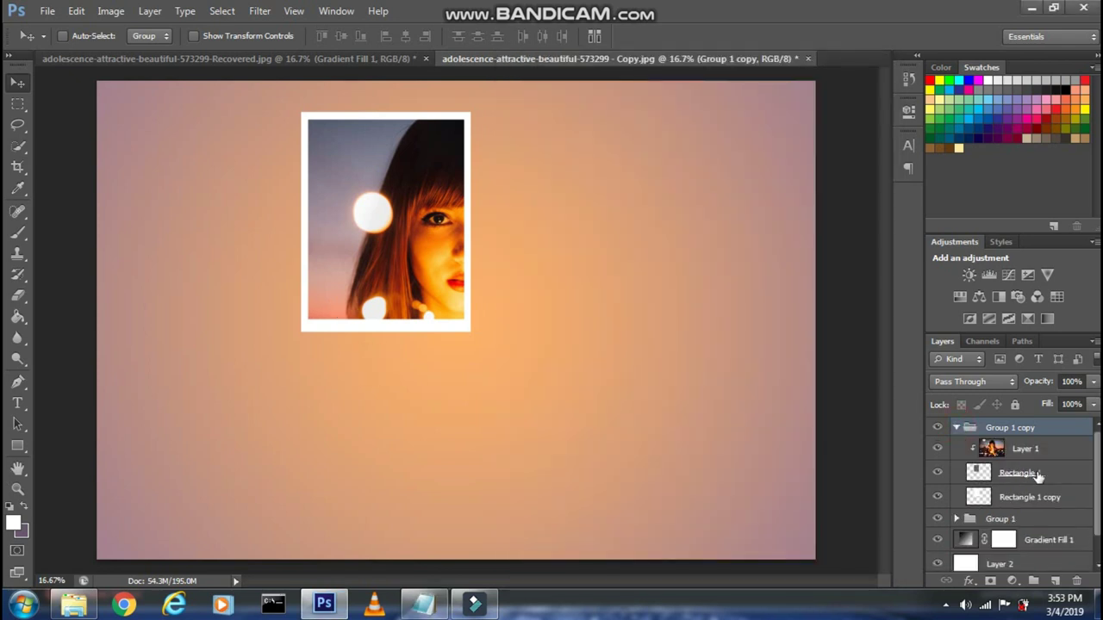
left_click(1037, 475)
left_click(1034, 498, "shift")
Replace the note with instructions to move the rectangle into place.
key("alt+Tab")
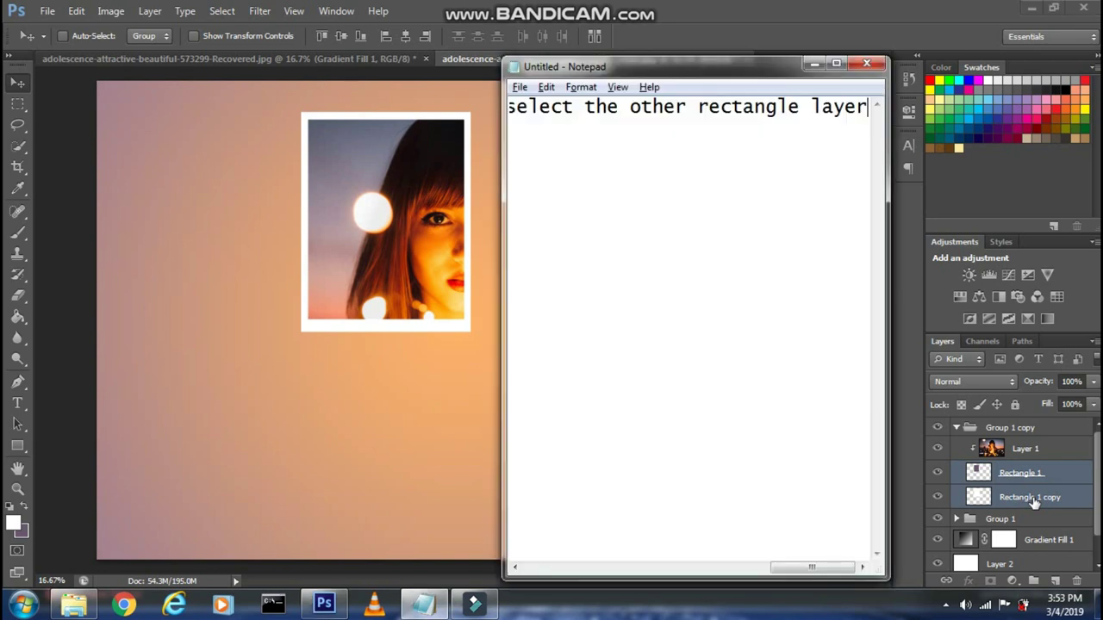
key("ctrl+a")
key("BackSpace")
type("Then")
type("ng mov")
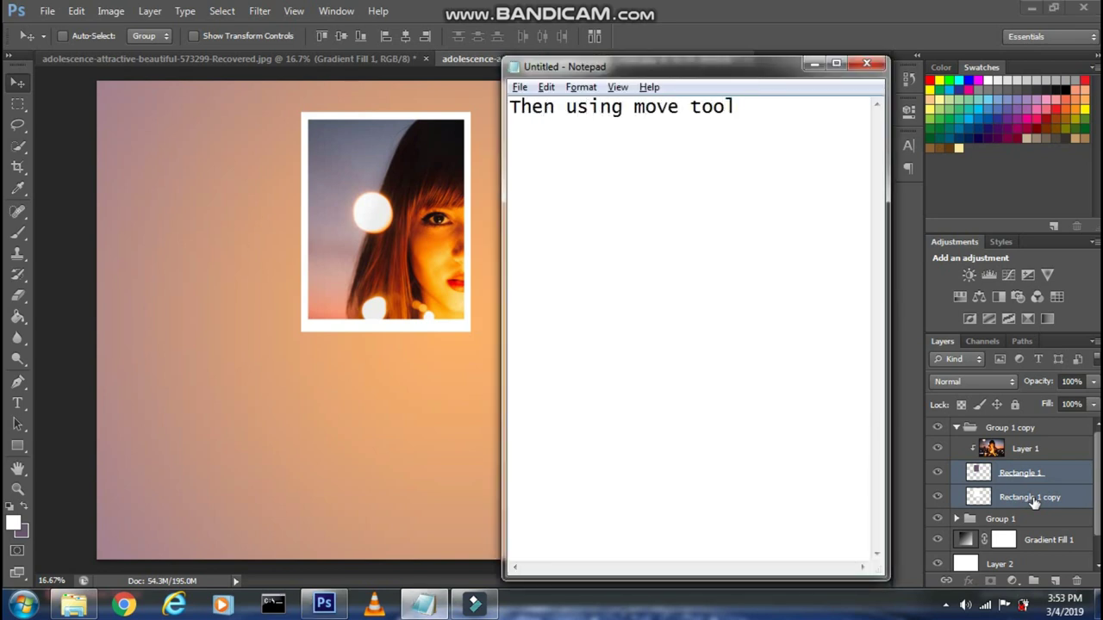
type(" move the rectangle to ")
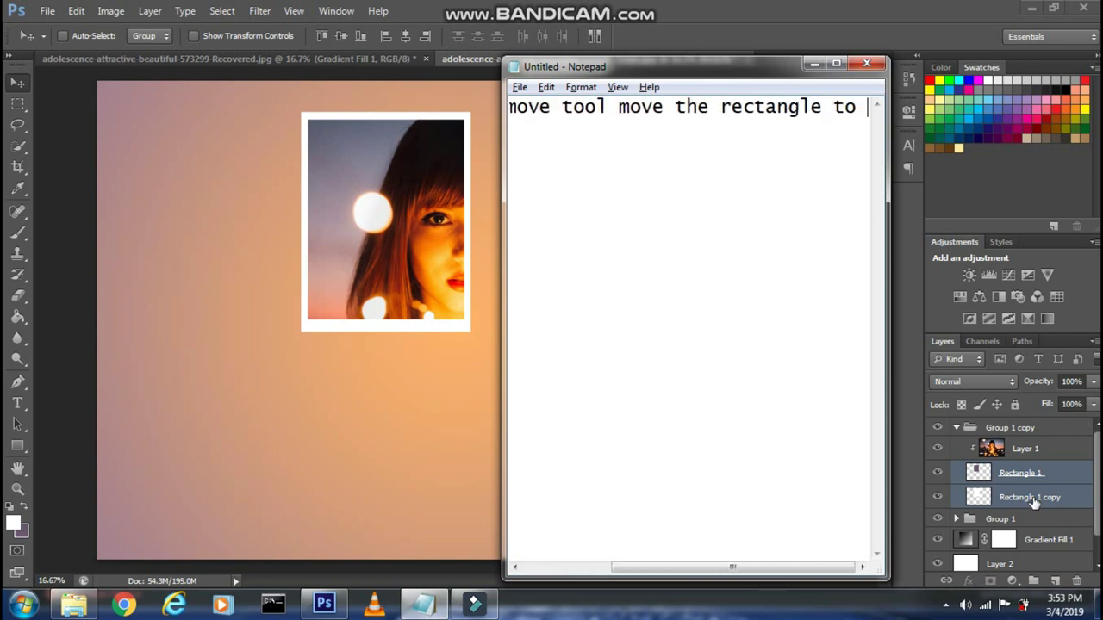
type("the right place")
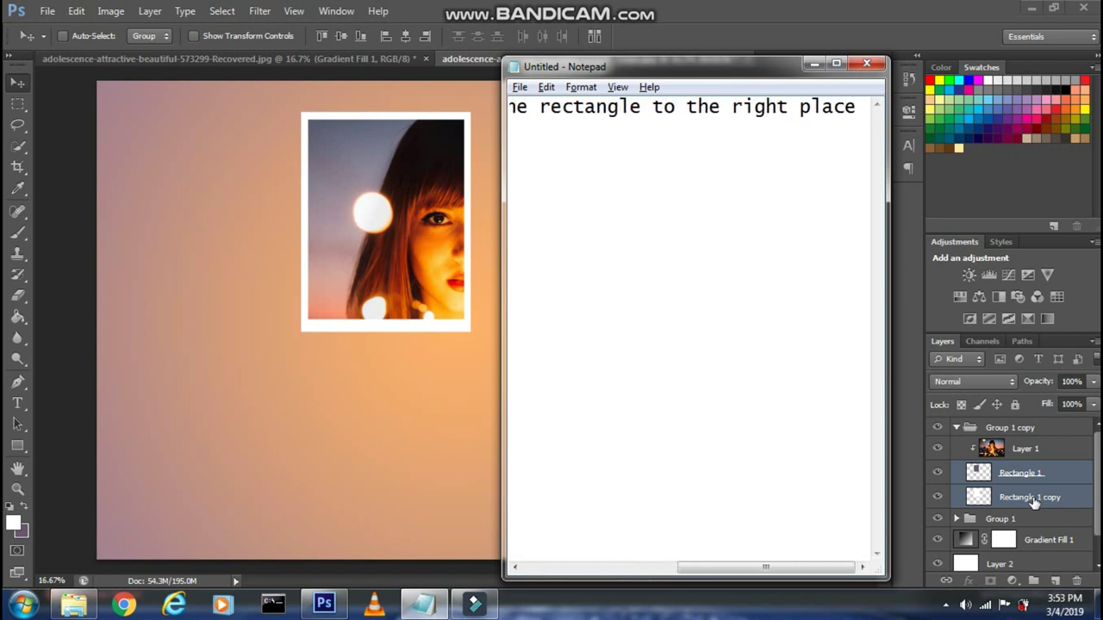
left_click(5, 53)
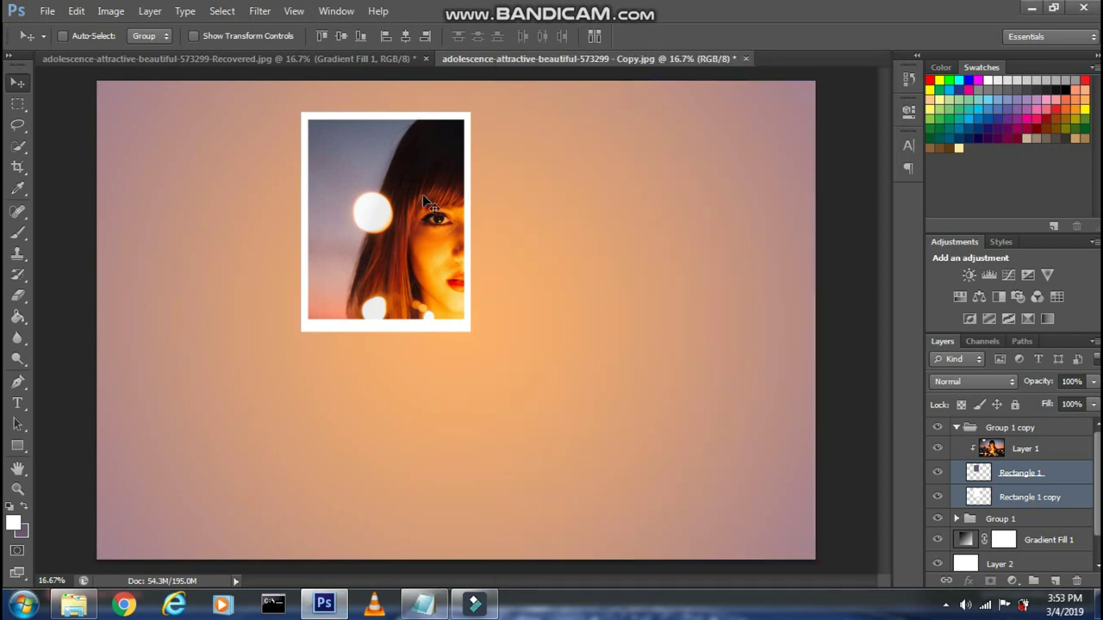
Drag the duplicate frame right and down over the first photo and start Free Transform.
left_click_drag(424, 196, 561, 222)
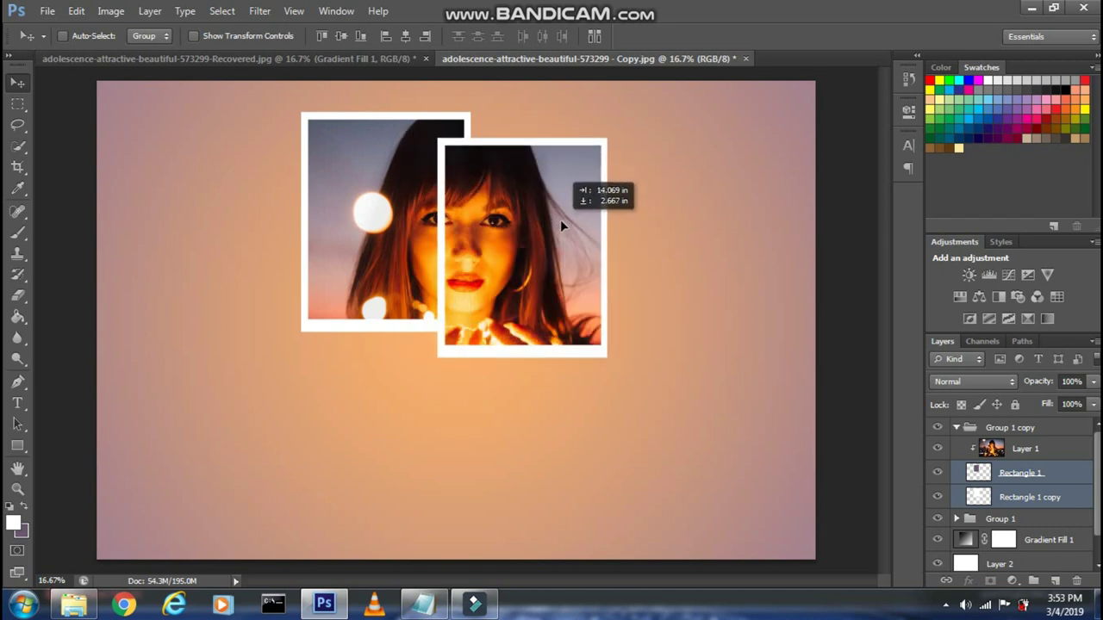
key("alt+Tab")
key("ctrl+a")
key("Delete")
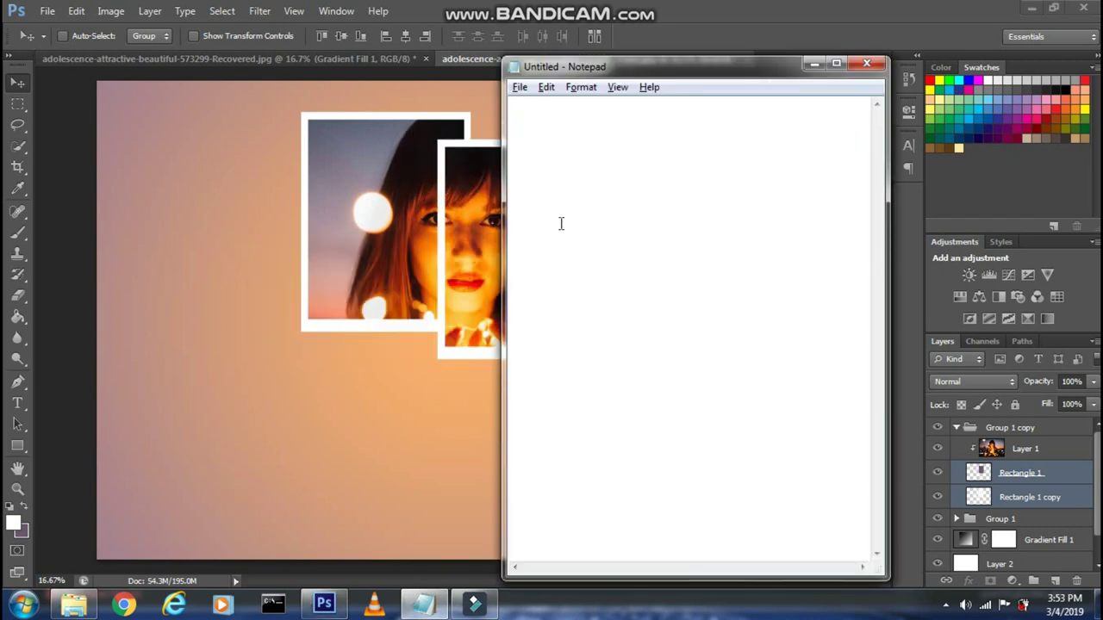
type("You can also scale and rota")
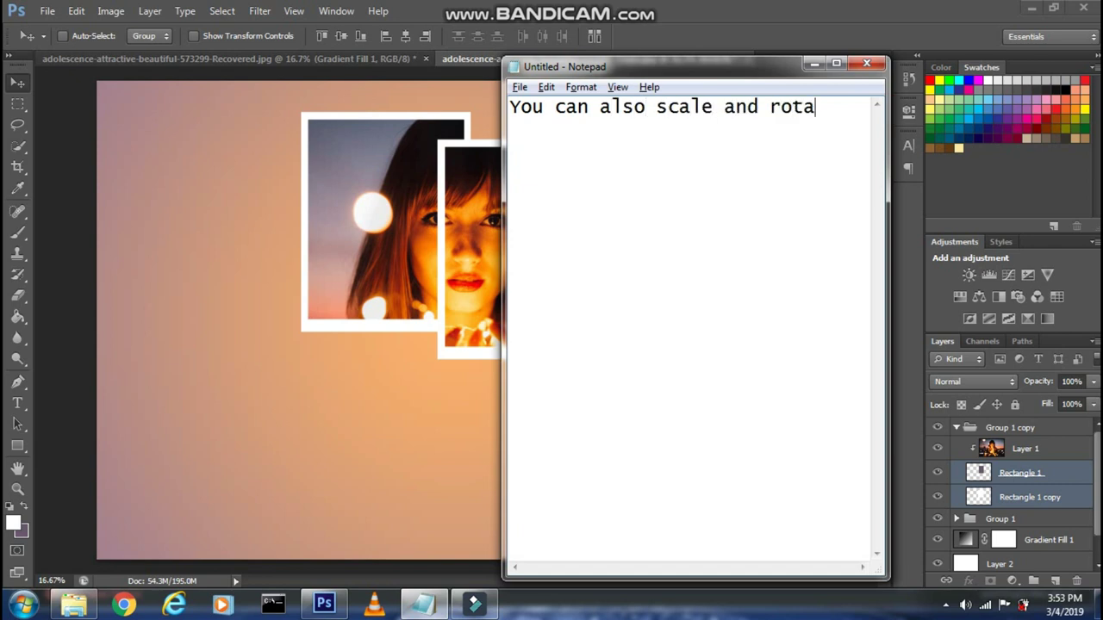
type("te the rectanlge by p")
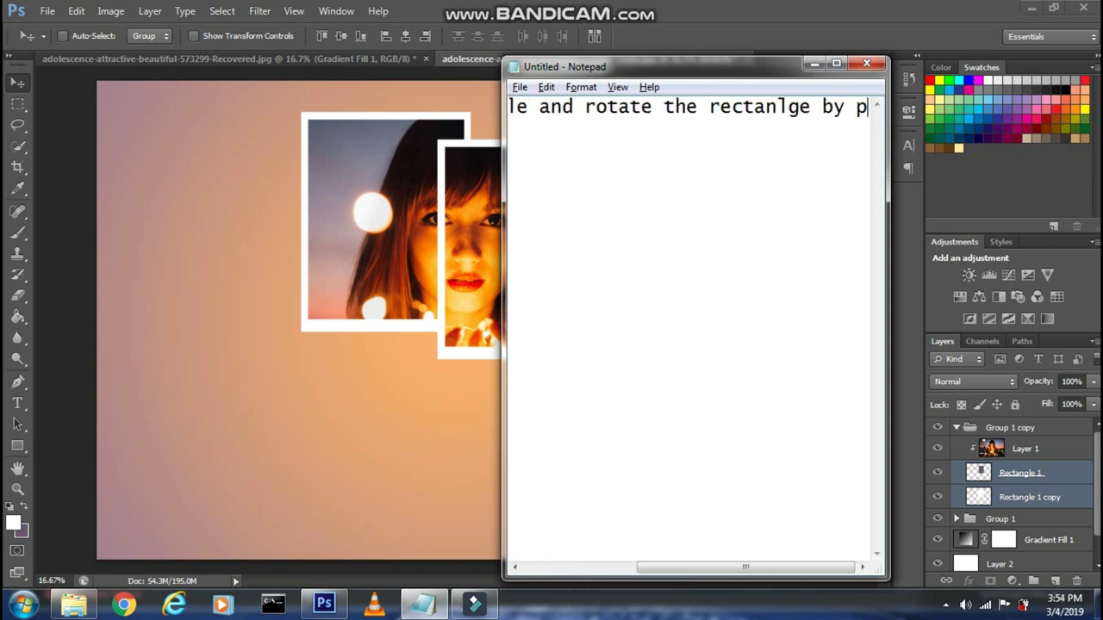
type("ressing CTRL + T")
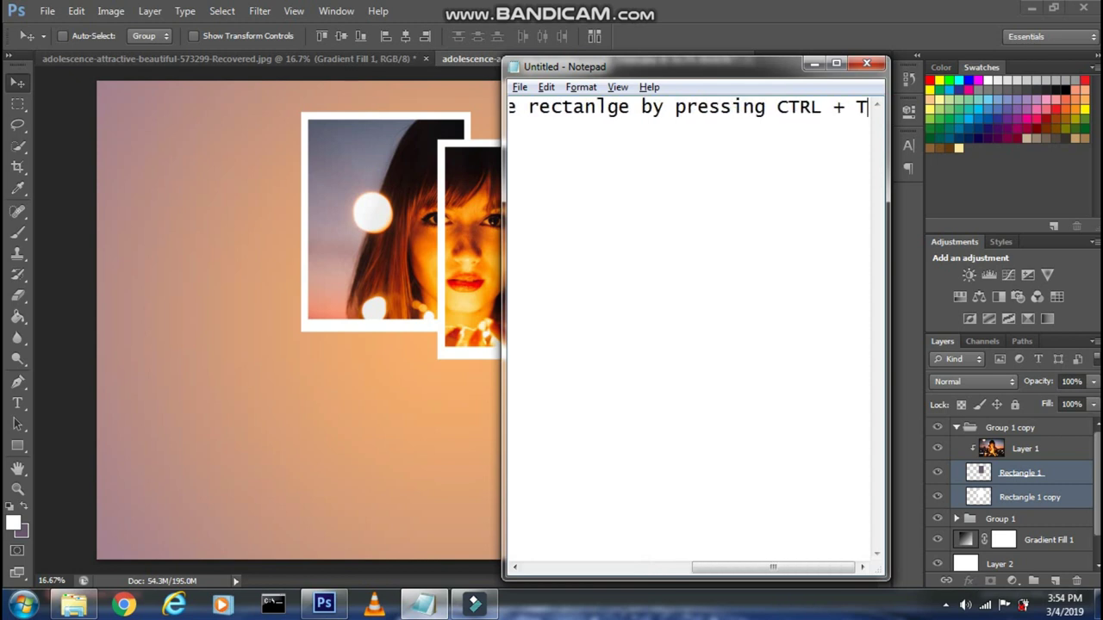
key("alt+Tab")
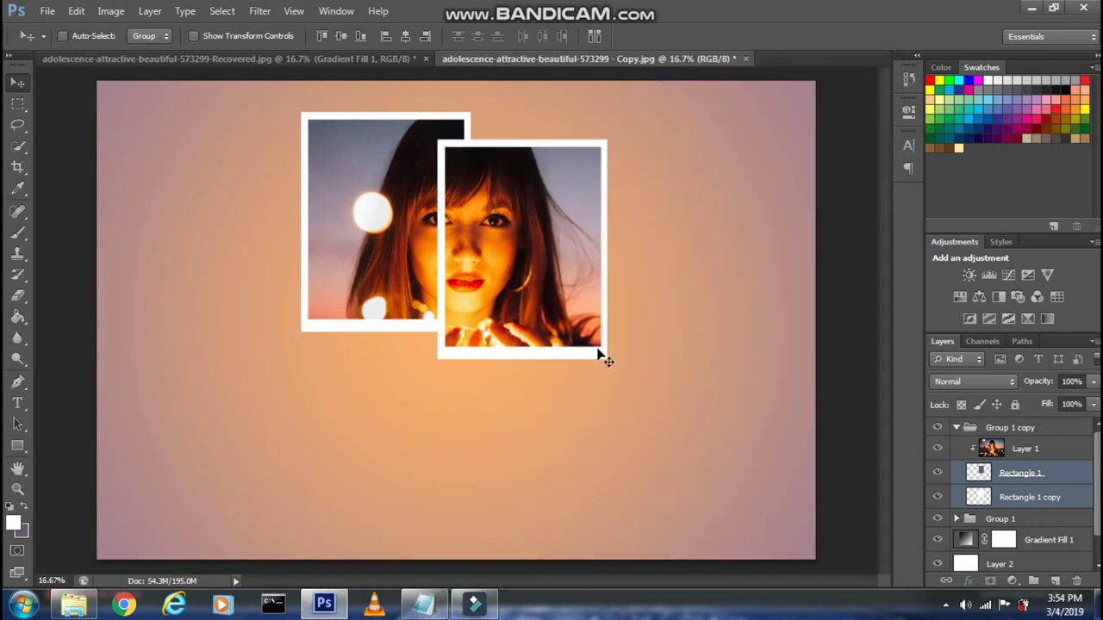
key("ctrl+t")
Tilt the front photo slightly clockwise, stretch it a bit taller, and commit the transform.
left_click_drag(618, 361, 586, 376)
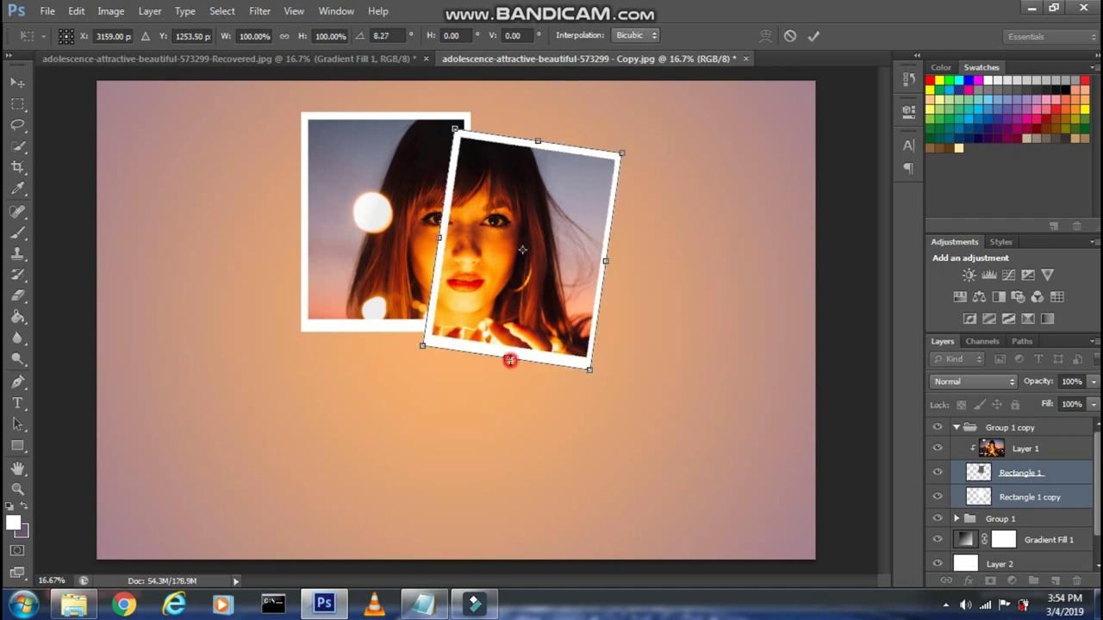
left_click_drag(510, 361, 509, 364)
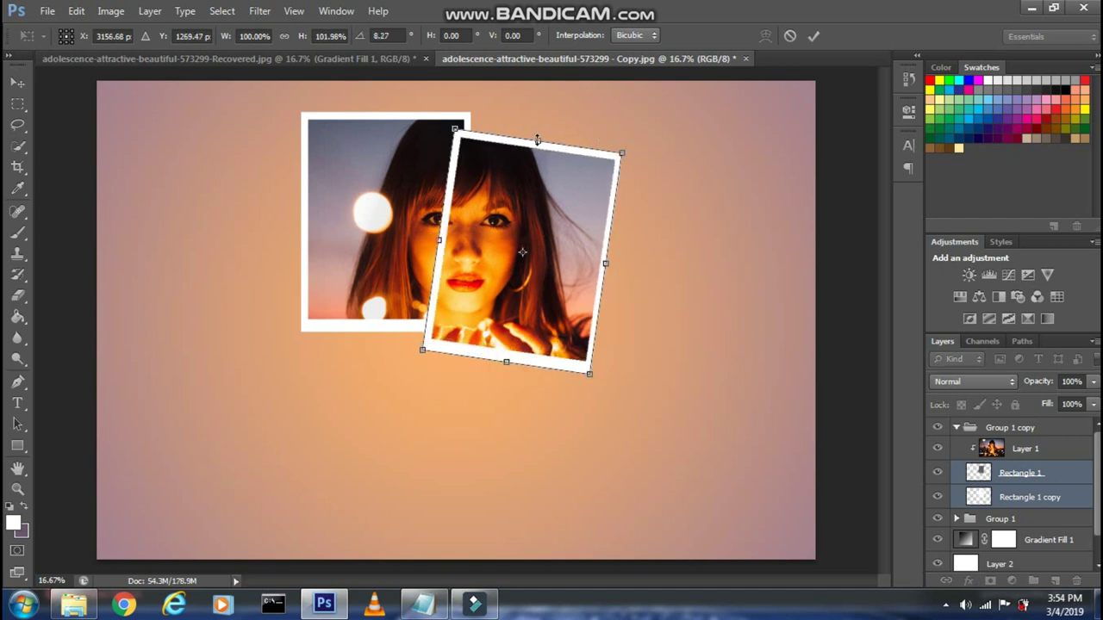
left_click_drag(537, 139, 538, 136)
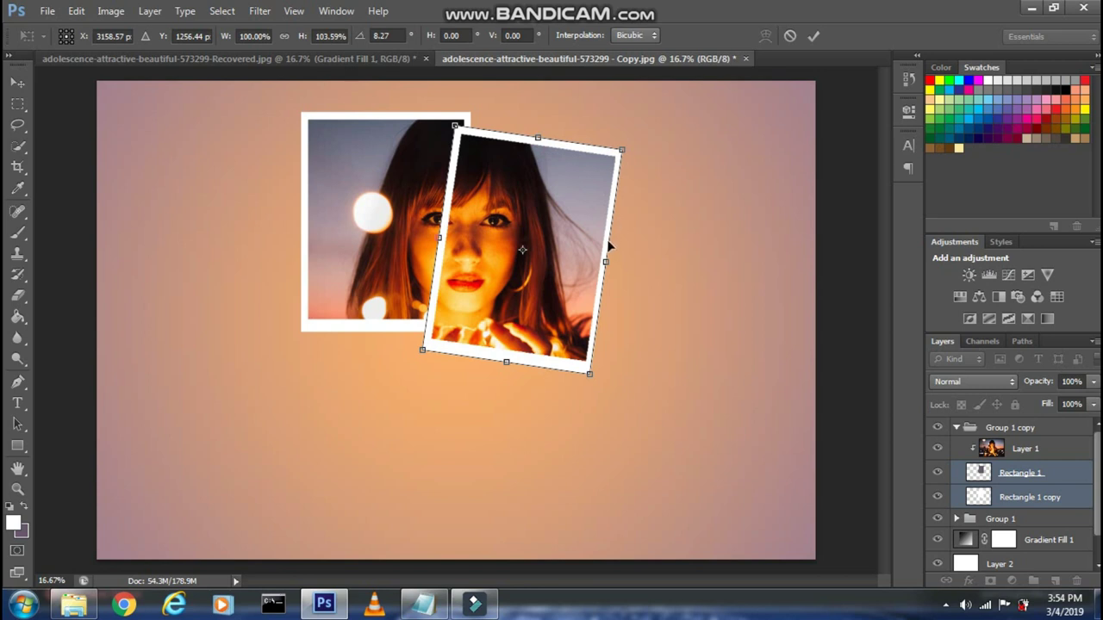
left_click(812, 36)
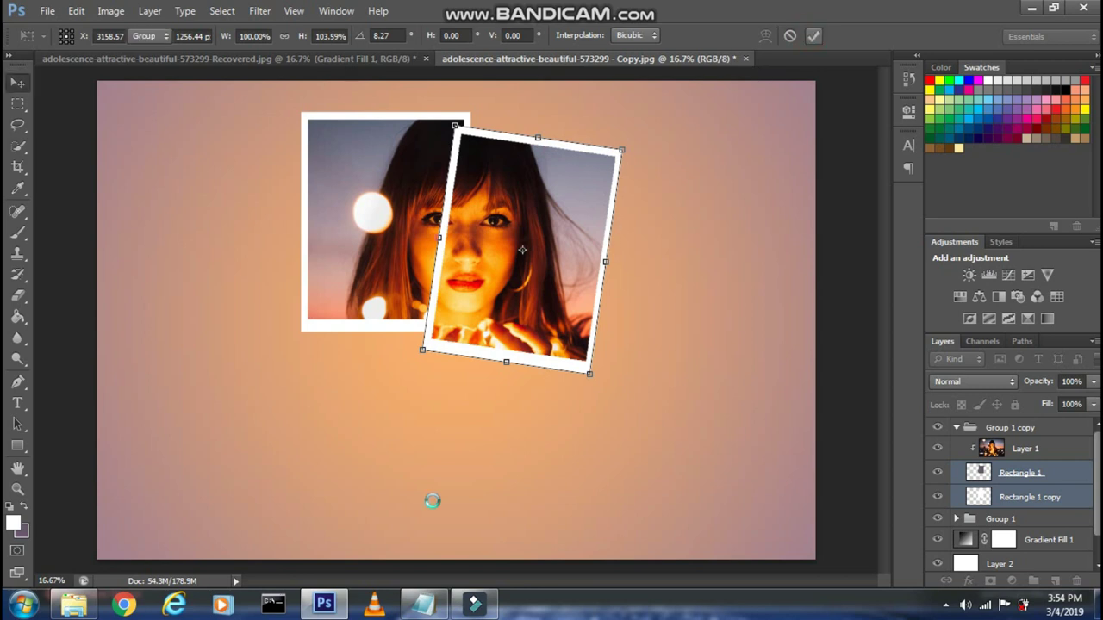
Write a note telling viewers to repeat the step until satisfied.
left_click(426, 605)
key("ctrl+a")
key("BackSpace")
type("Now")
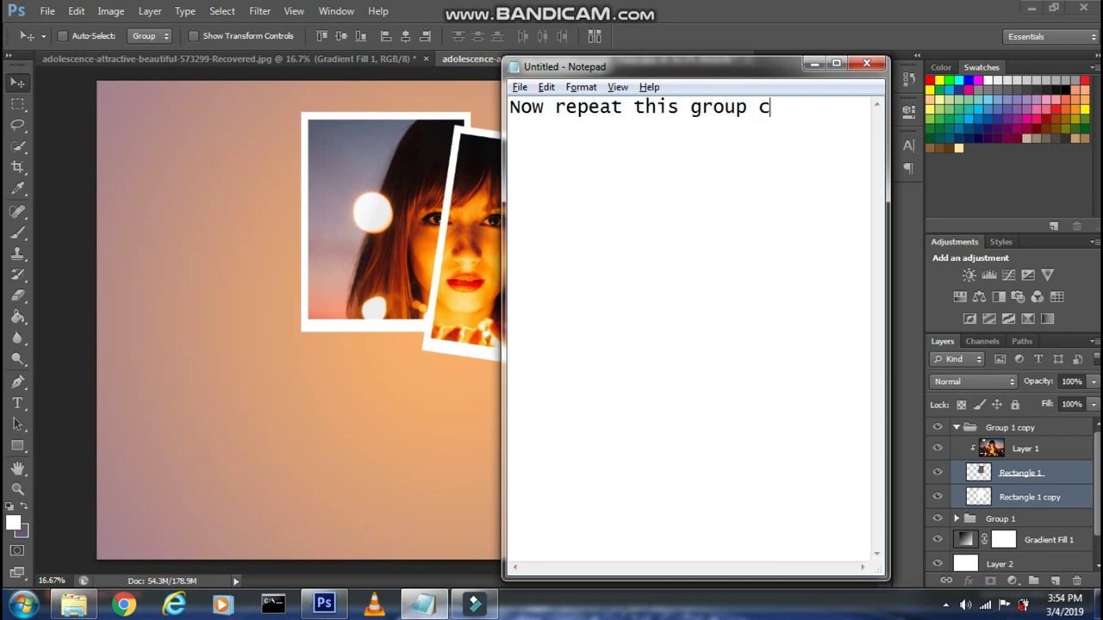
type("ing step un")
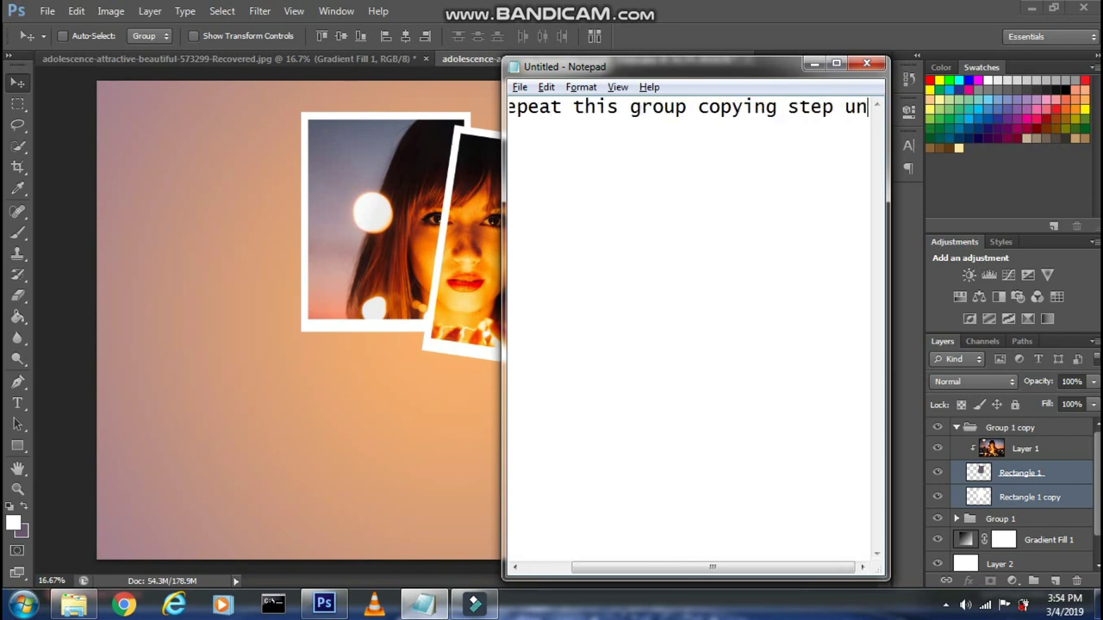
type("til you are satis")
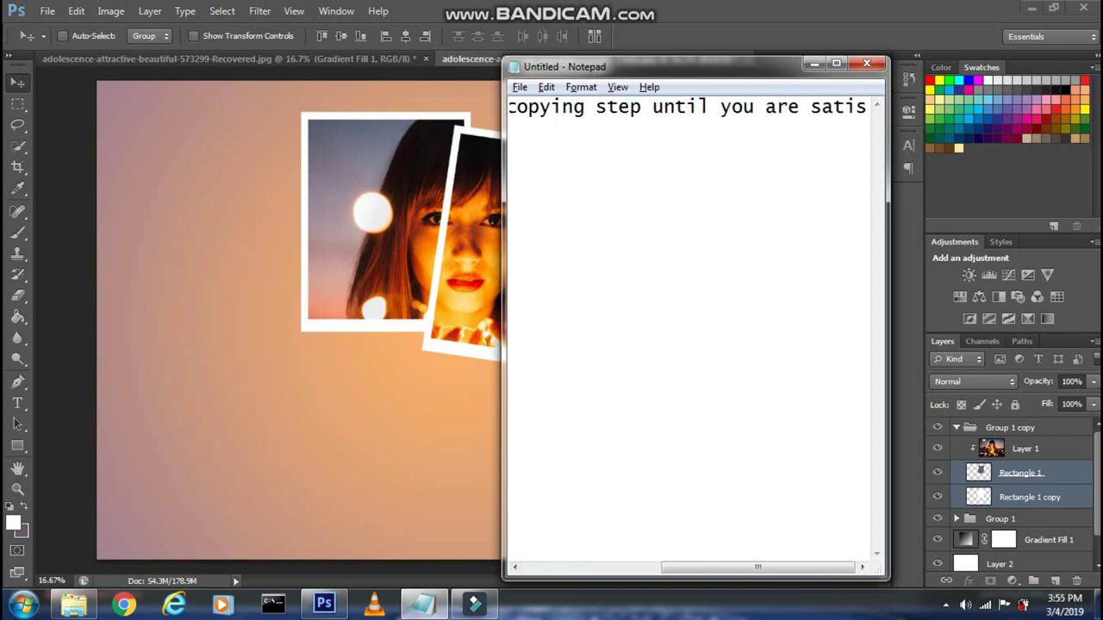
type("fied")
Duplicate the front photo group, place it lower-left and tilt it counter-clockwise.
left_click(277, 284)
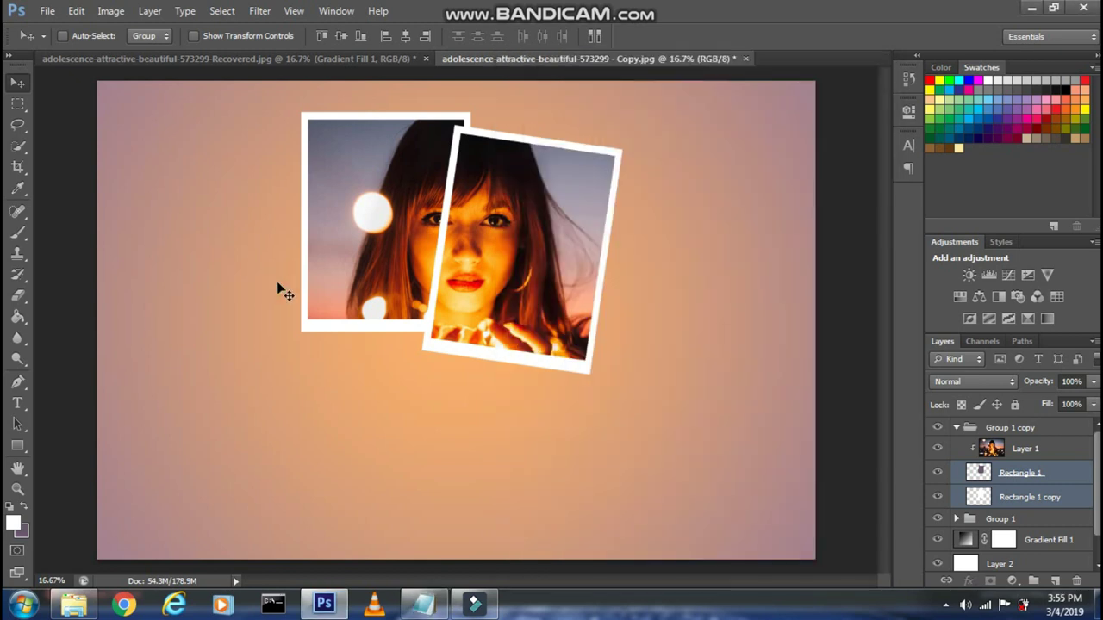
left_click(1010, 427)
key("ctrl+j")
left_click_drag(575, 266, 429, 390)
key("ctrl+t")
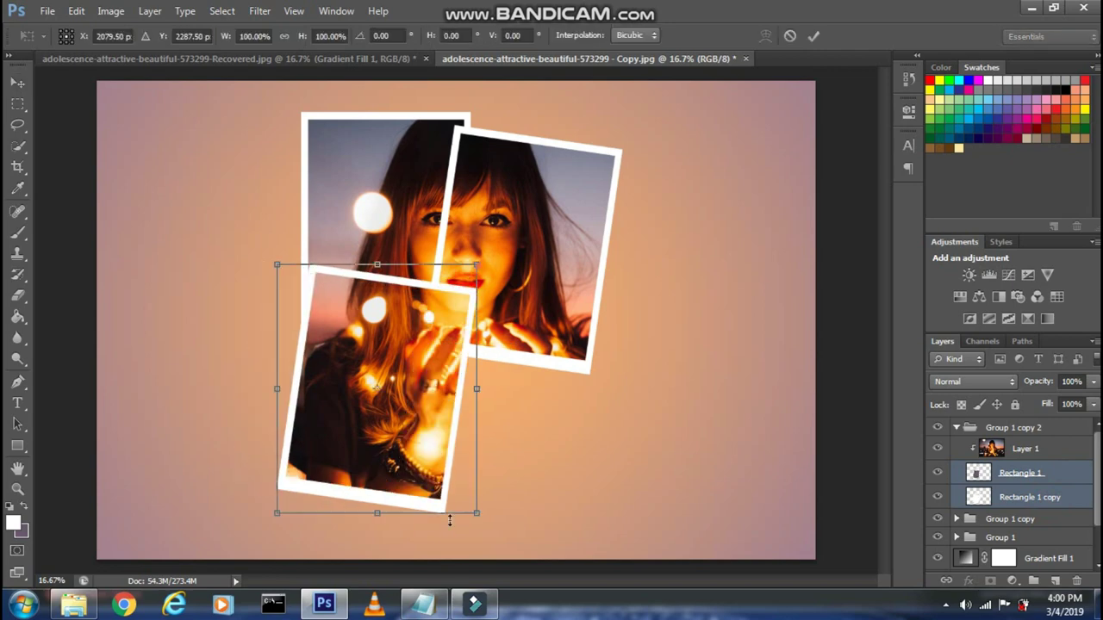
left_click_drag(267, 482, 323, 526)
left_click(812, 29)
Duplicate that group again, place it lower-right and rotate it into position.
left_click(1013, 428)
key("ctrl+j")
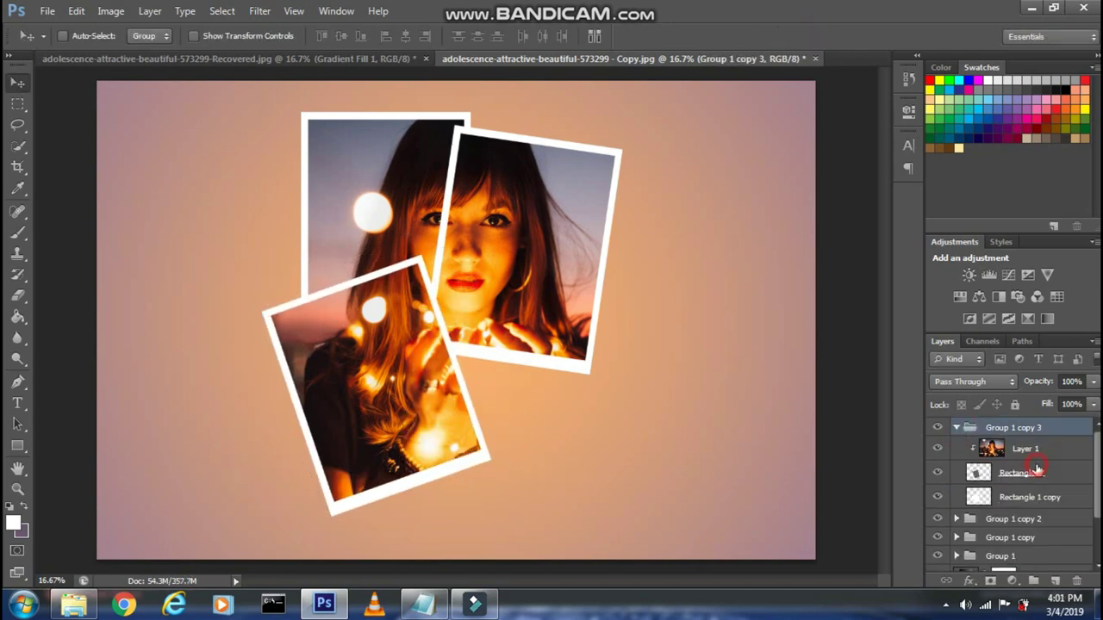
left_click_drag(430, 396, 567, 423)
key("ctrl+t")
left_click_drag(595, 575, 564, 555)
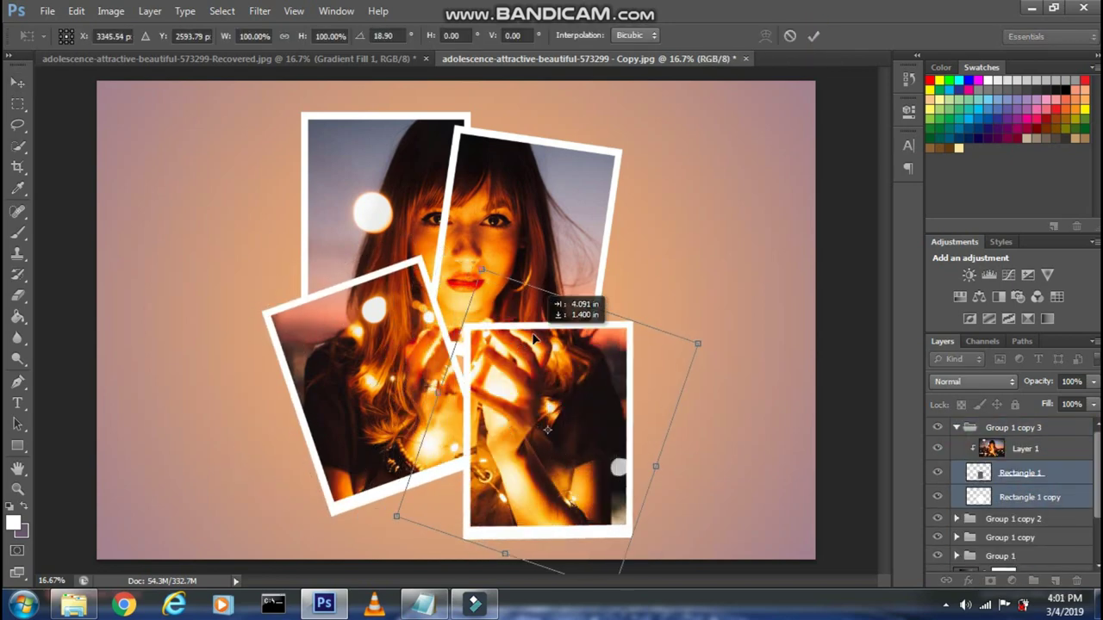
left_click_drag(556, 297, 579, 310)
left_click(812, 36)
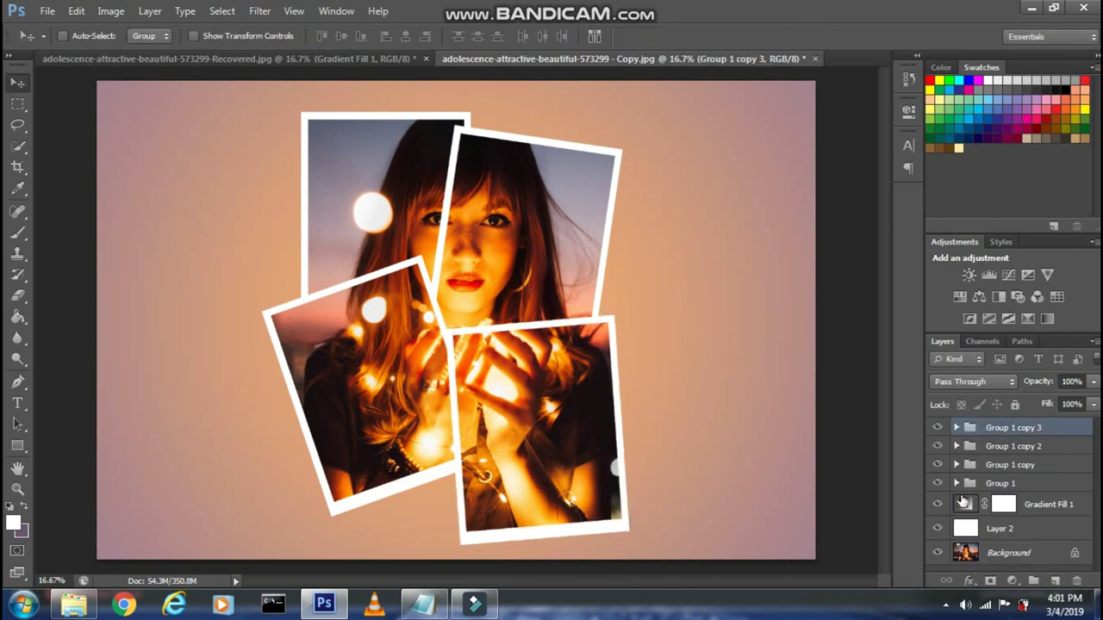
Move the upper-right photo further right and open Group 1 copy 2's layer styles.
left_click(534, 224, "ctrl")
left_click_drag(534, 224, 569, 224)
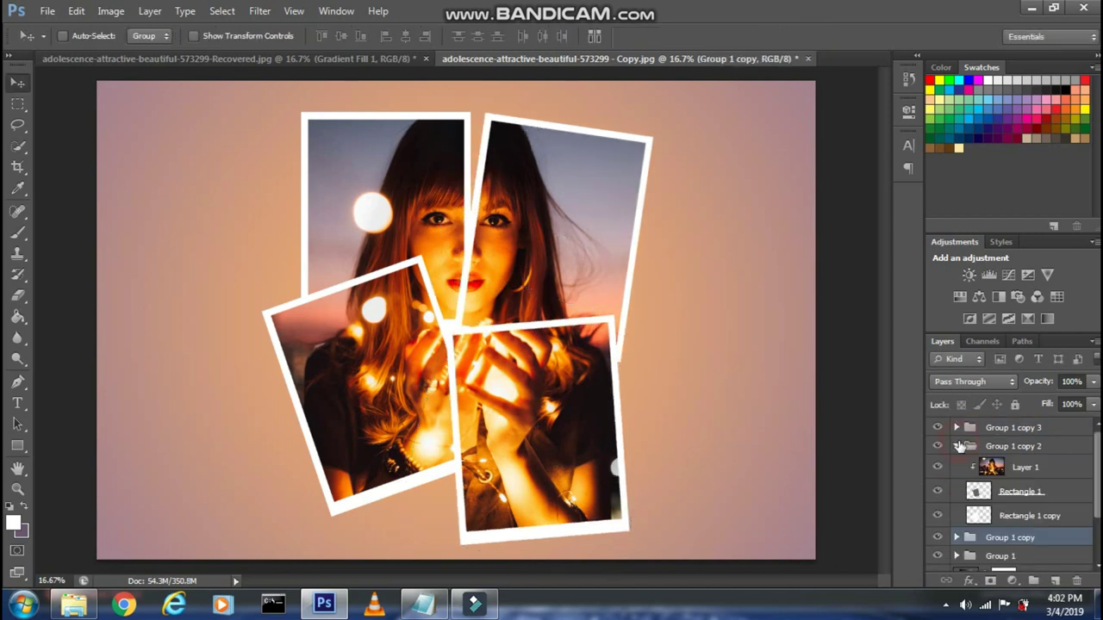
double_click(958, 445)
Write a note presenting the final image and addressing viewers.
key("Escape")
left_click(423, 603)
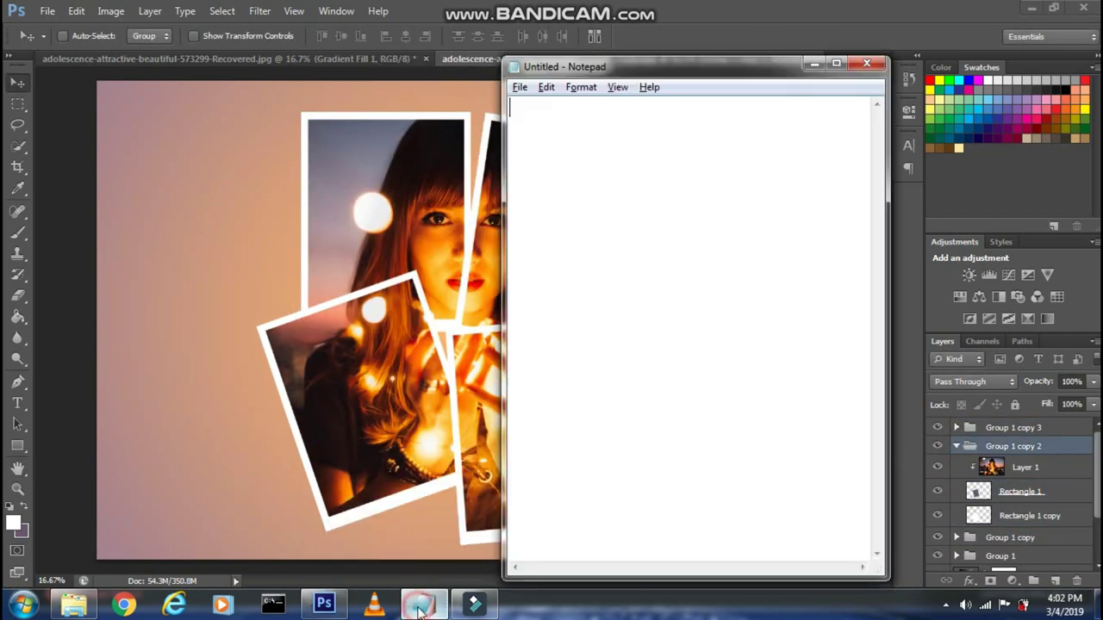
type("So that")
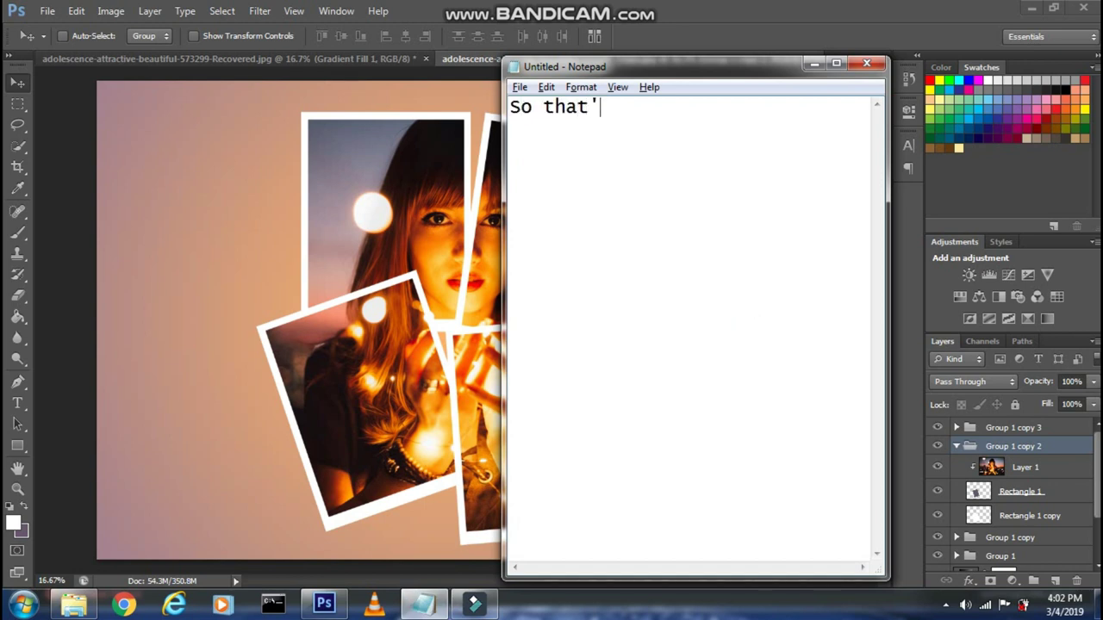
type("s the final image")
left_click(257, 286)
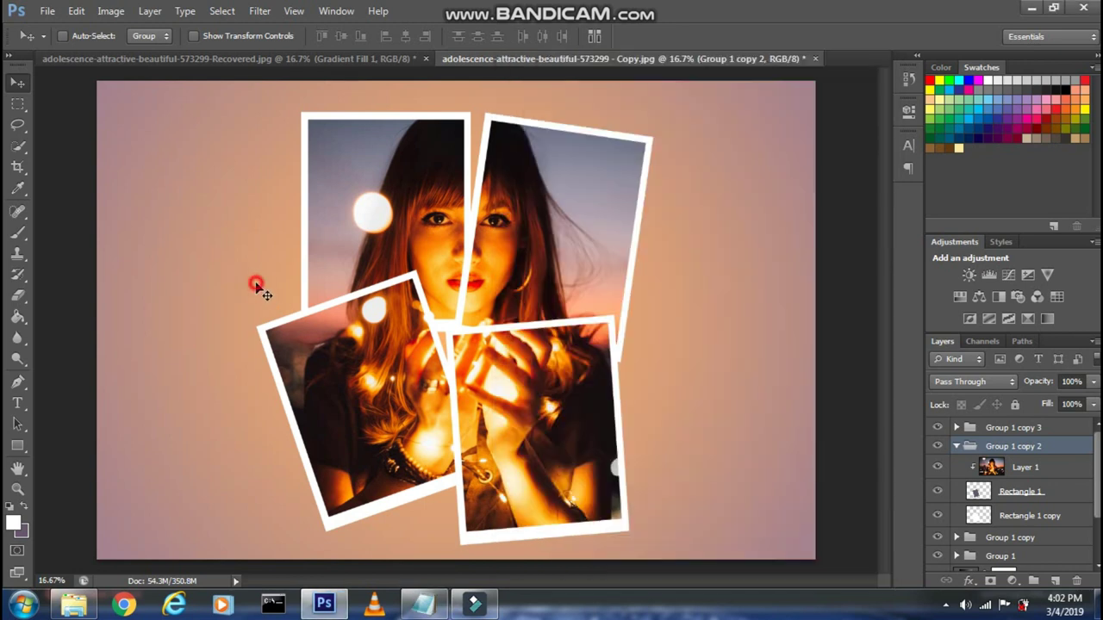
key("alt+Tab")
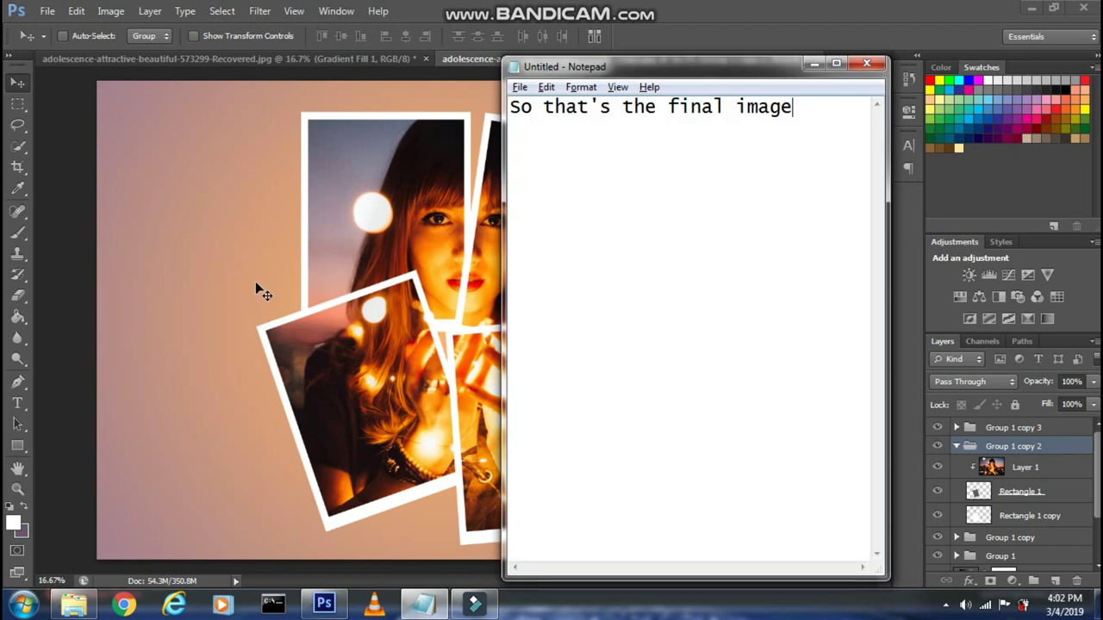
key("ctrl+a")
type("\\")
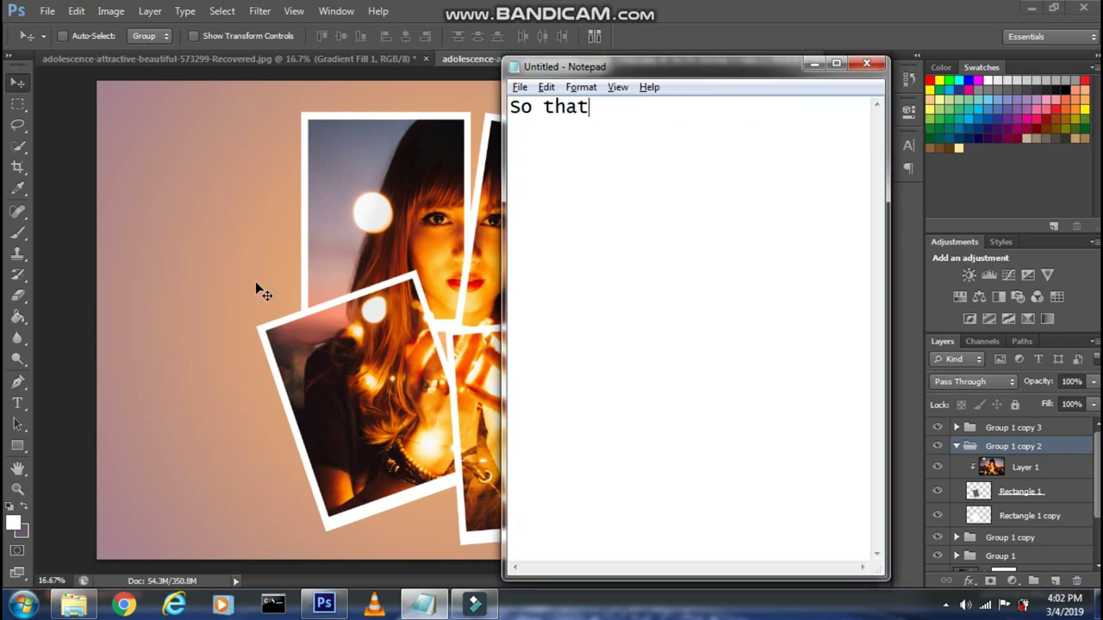
type("uys")
Write closing notes asking viewers to like, share and subscribe for more Photoshop videos.
key("ctrl+a")
key("BackSpace")
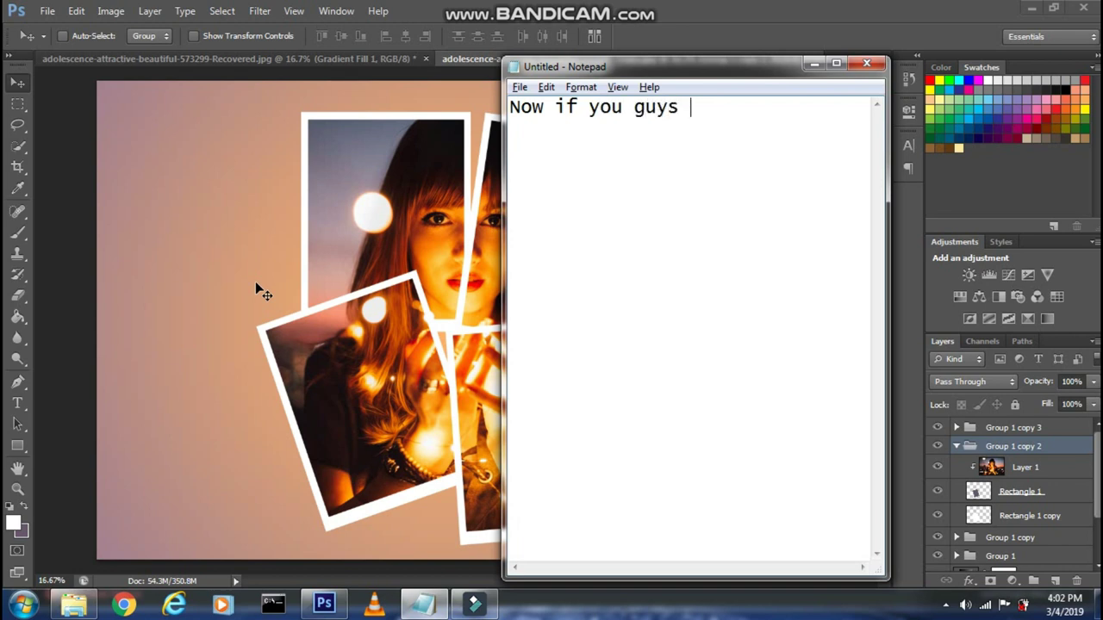
type("liked this video then h")
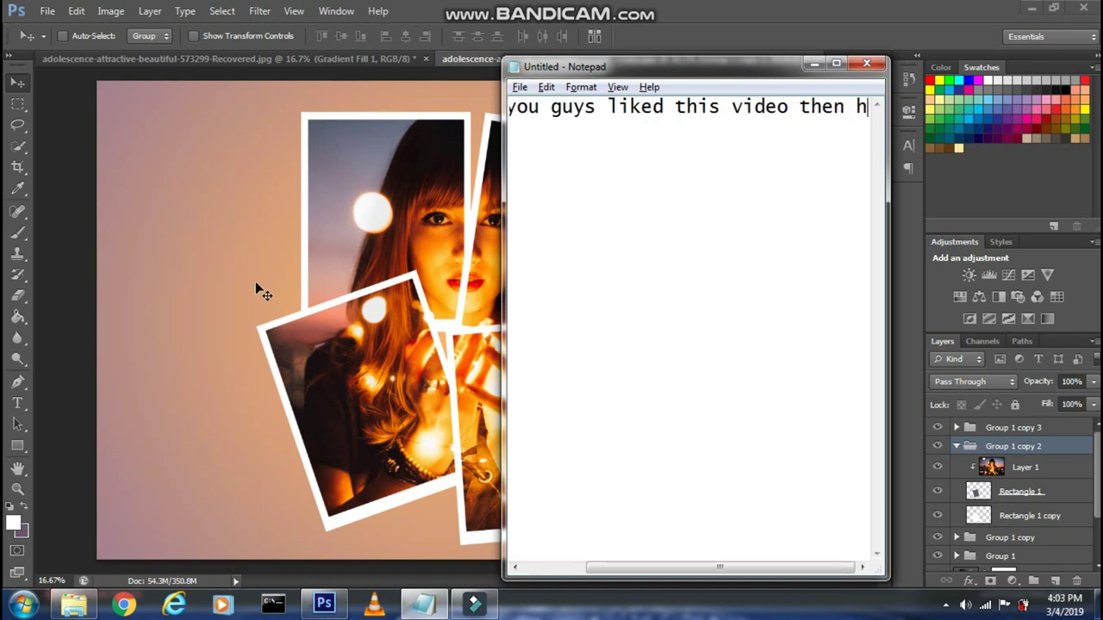
type("it the like button a")
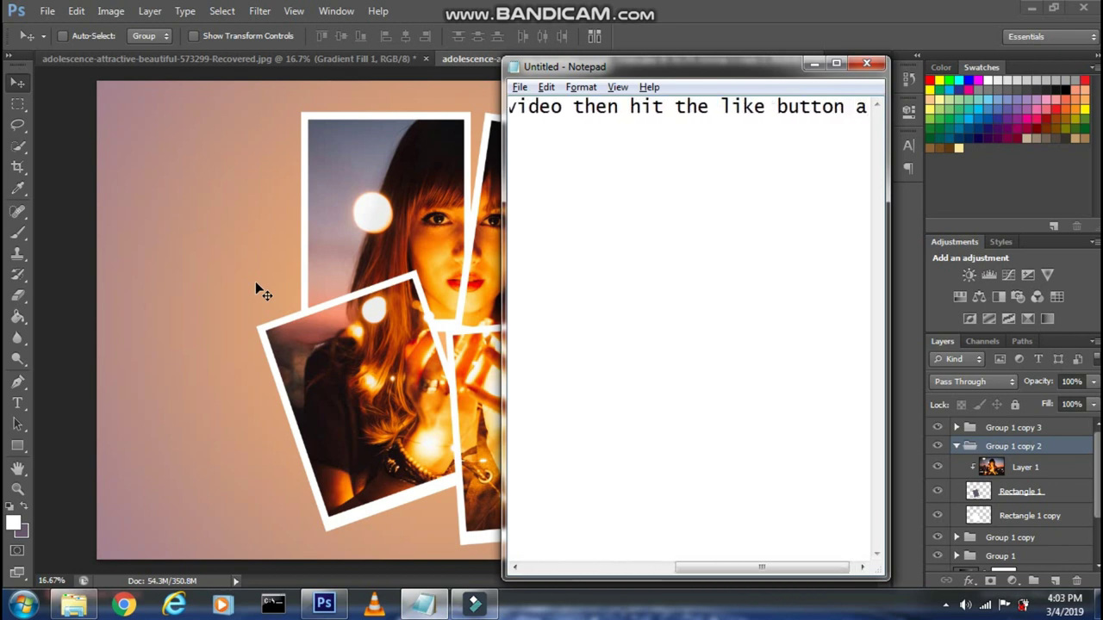
type("nd share it to the one")
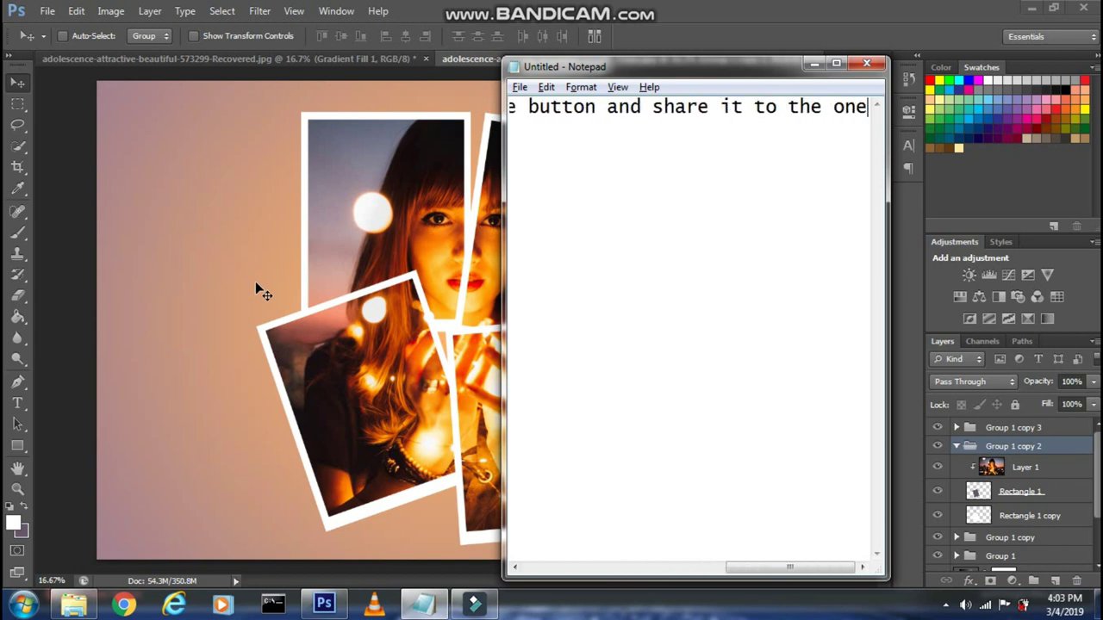
type("s who might be inter")
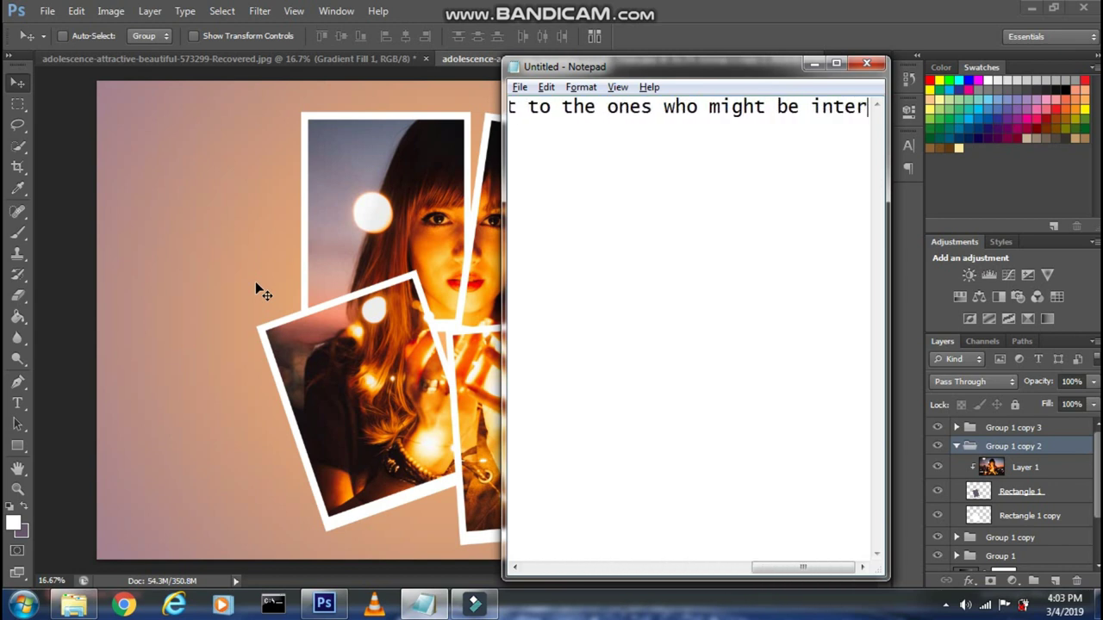
type("video")
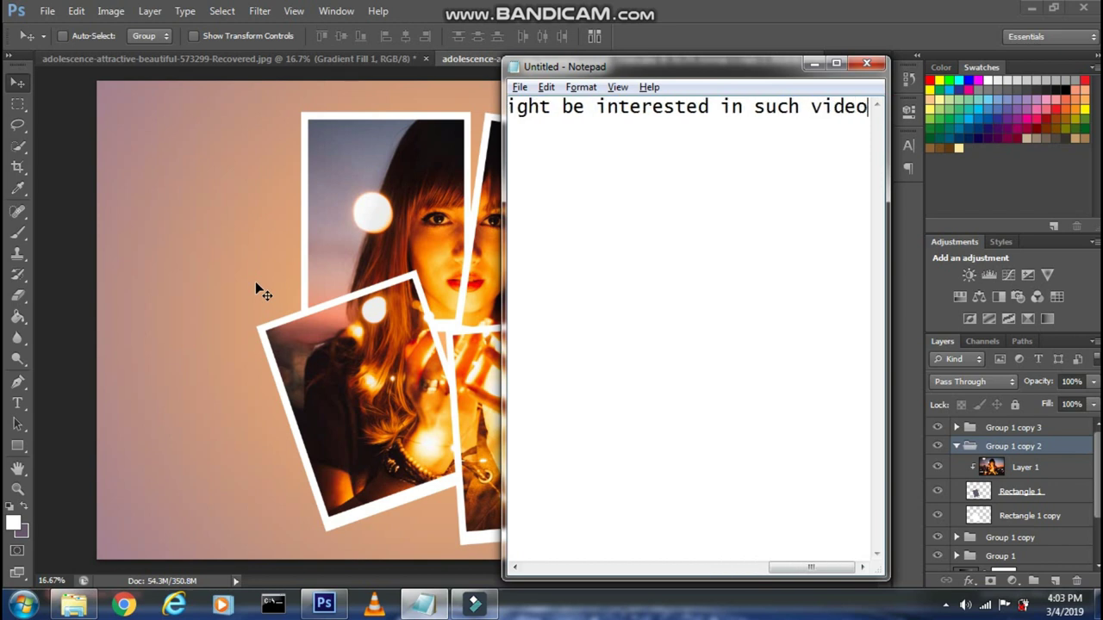
type("s")
key("ctrl+a")
key("BackSpace")
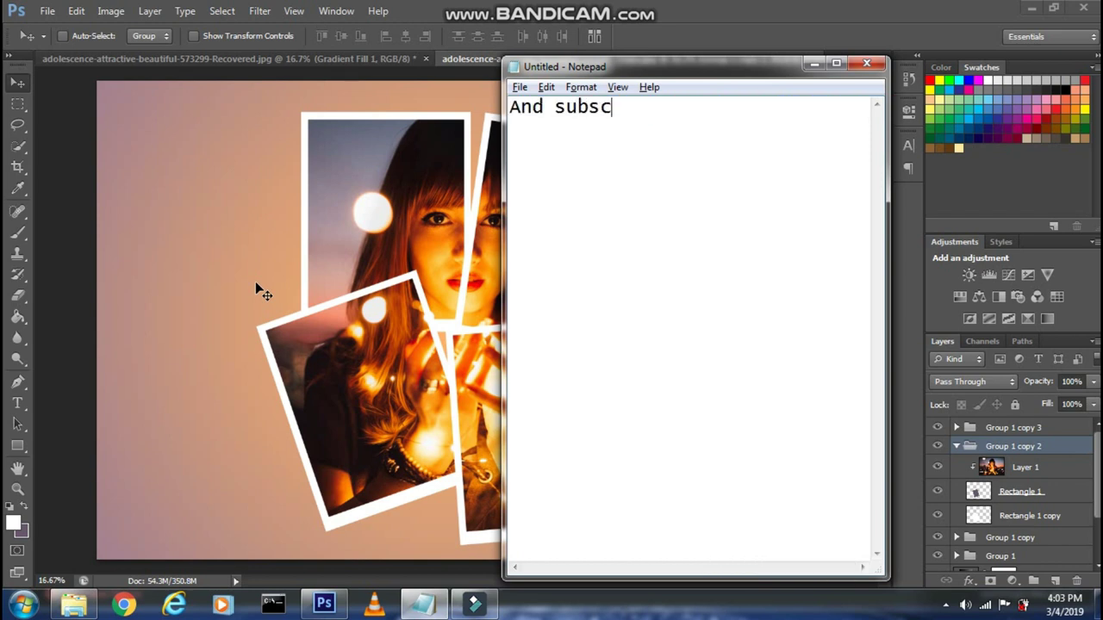
type("channel for m")
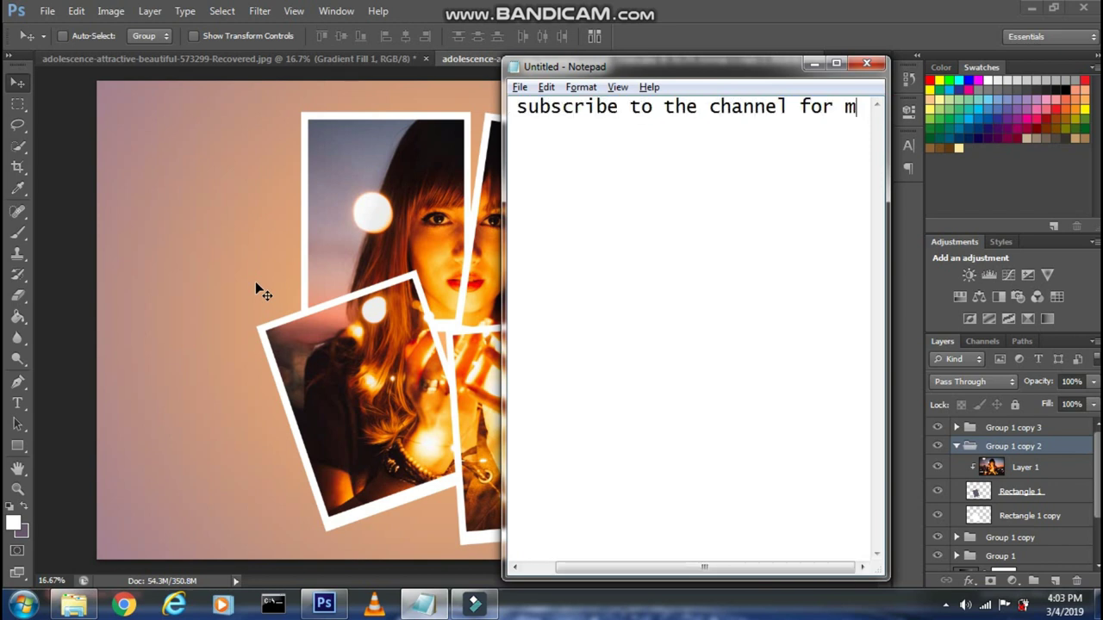
type("ore videos in Photos")
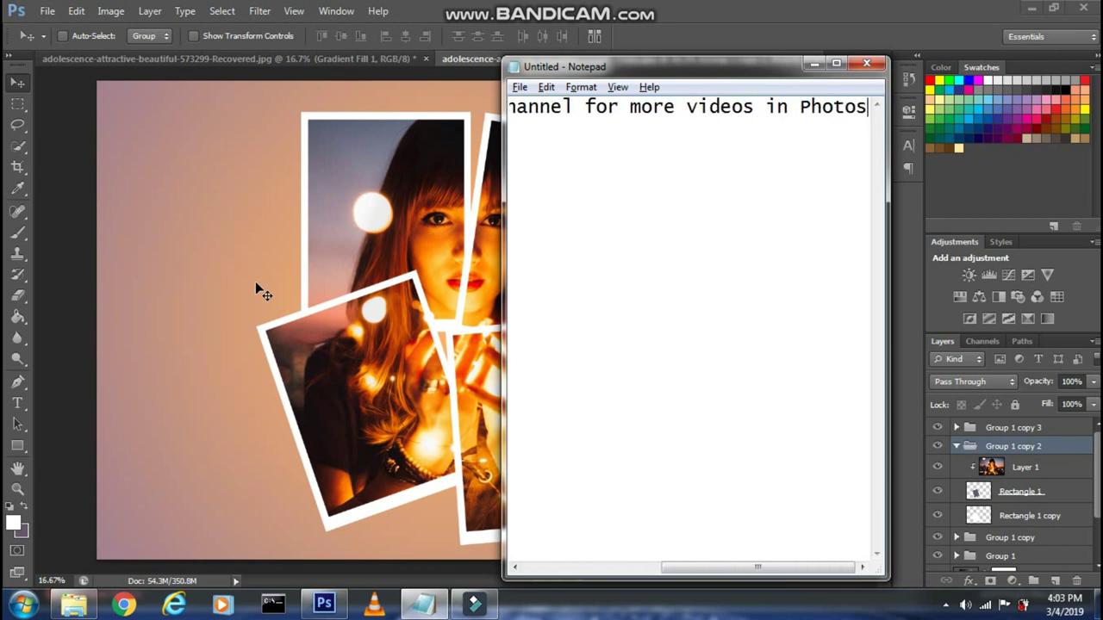
type("hop!")
key("ctrl+a")
key("BackSpace")
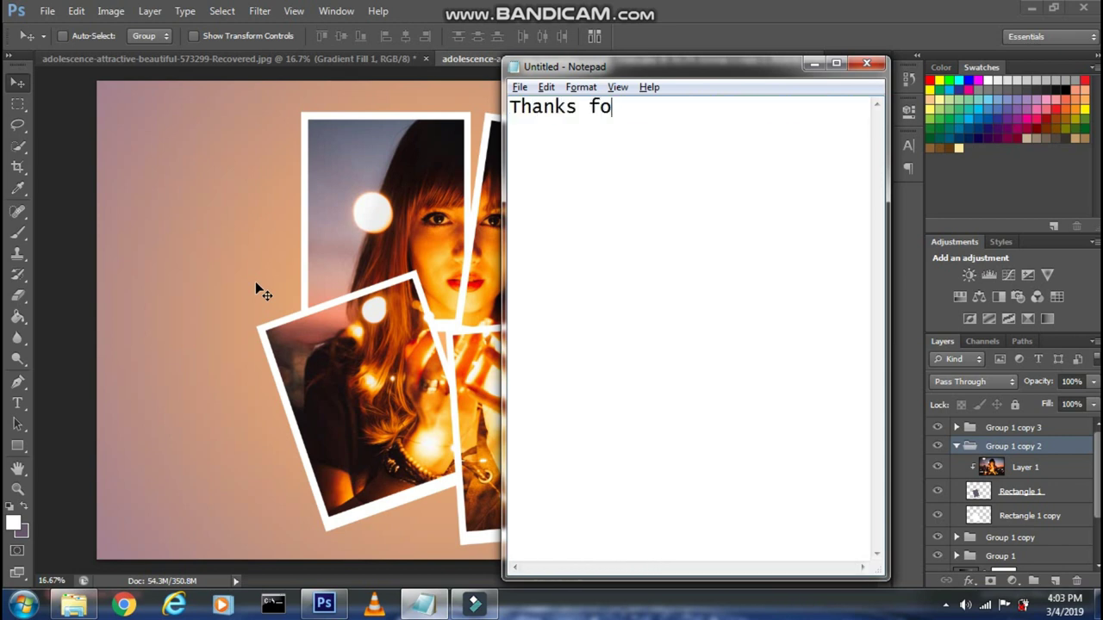